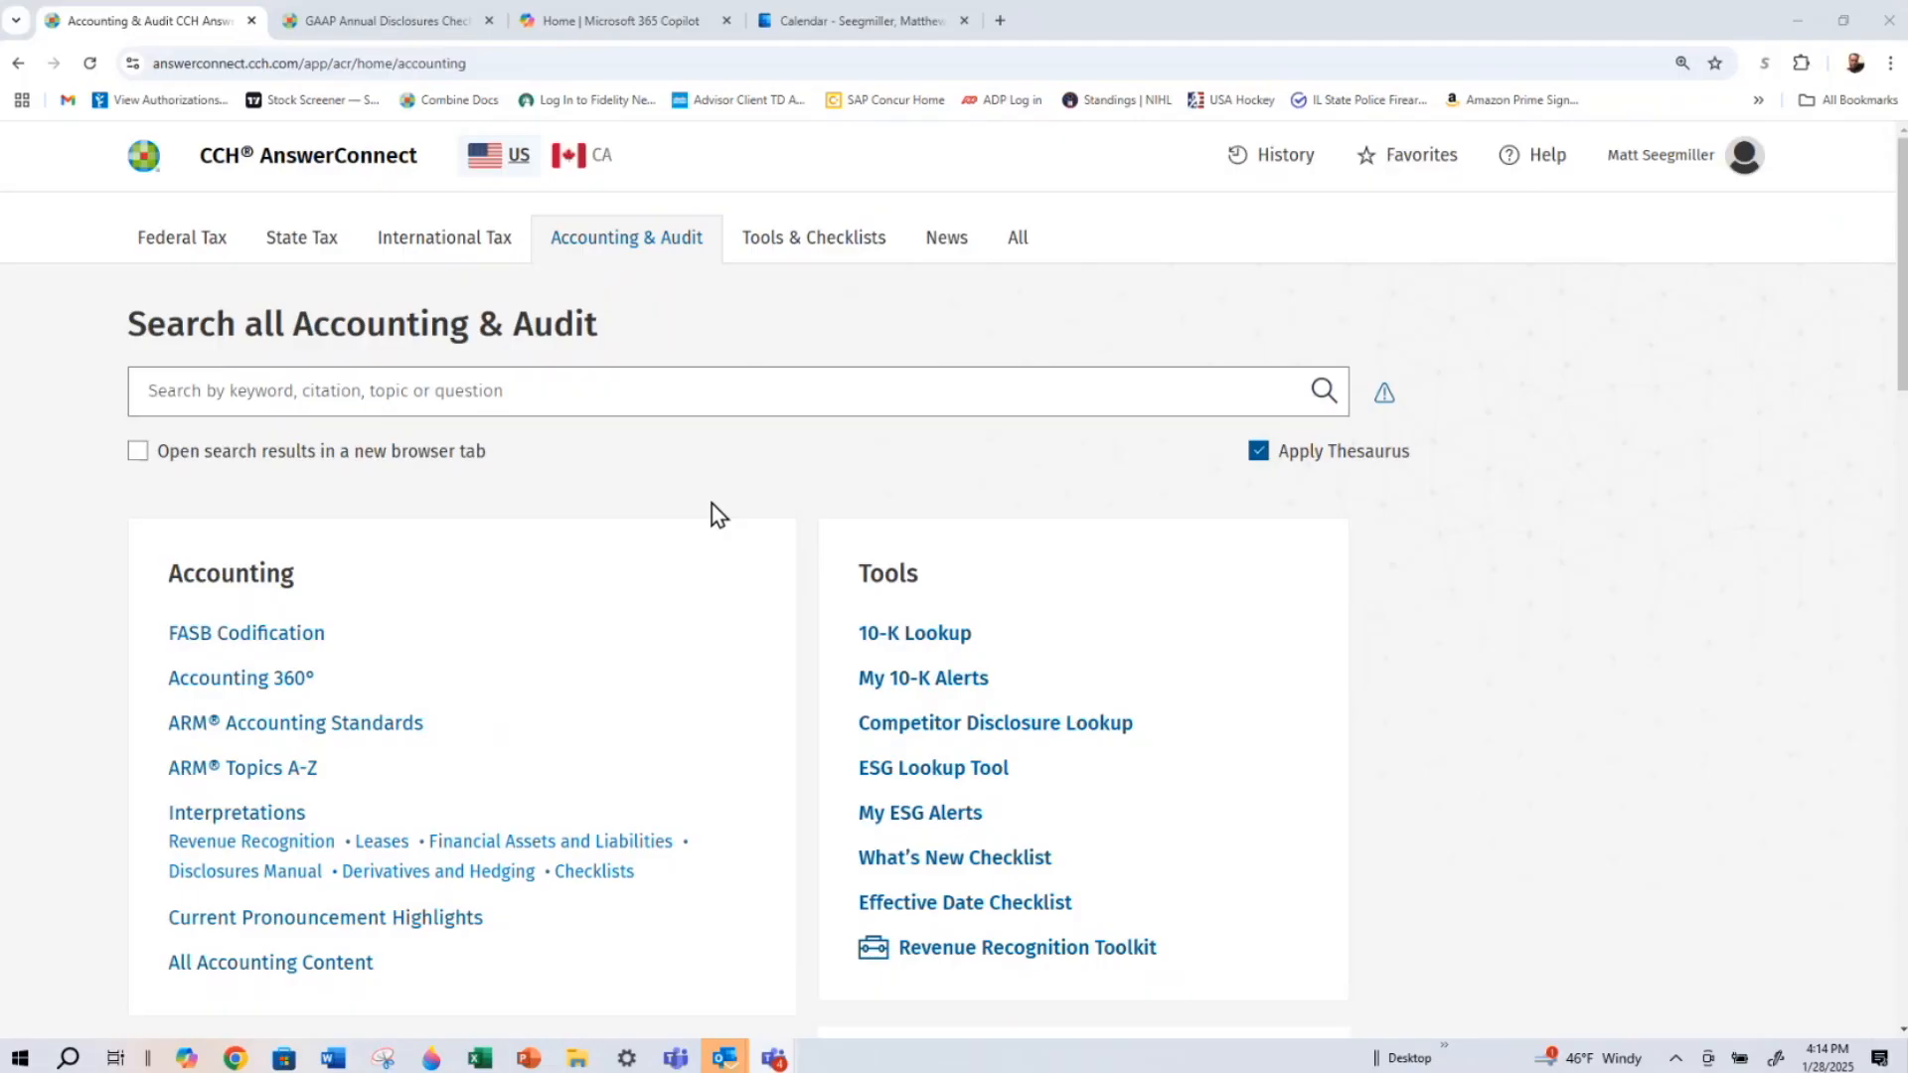
Open the Advanced Checklists and view the actions available for the US GAAP Checklist Annual
{"action": "left_click", "coordinate": [844, 236]}
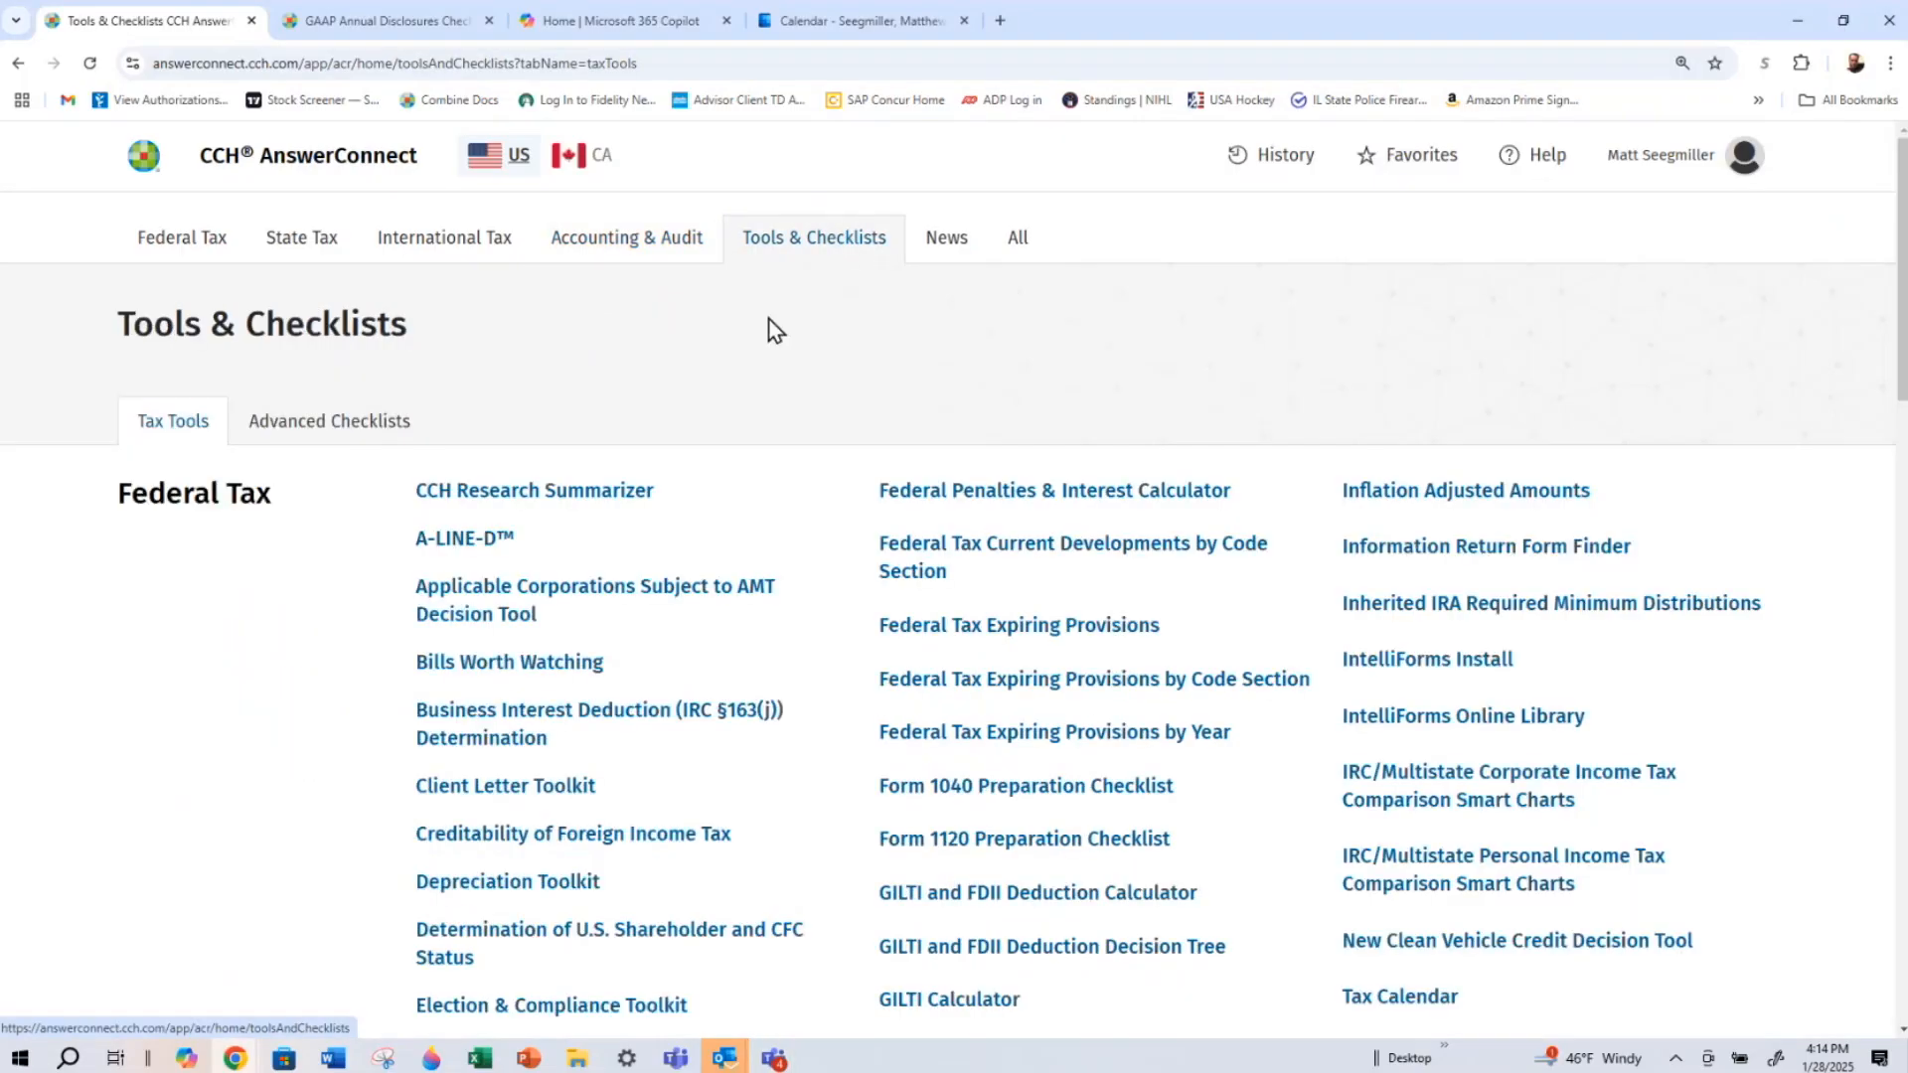
{"action": "left_click", "coordinate": [301, 434]}
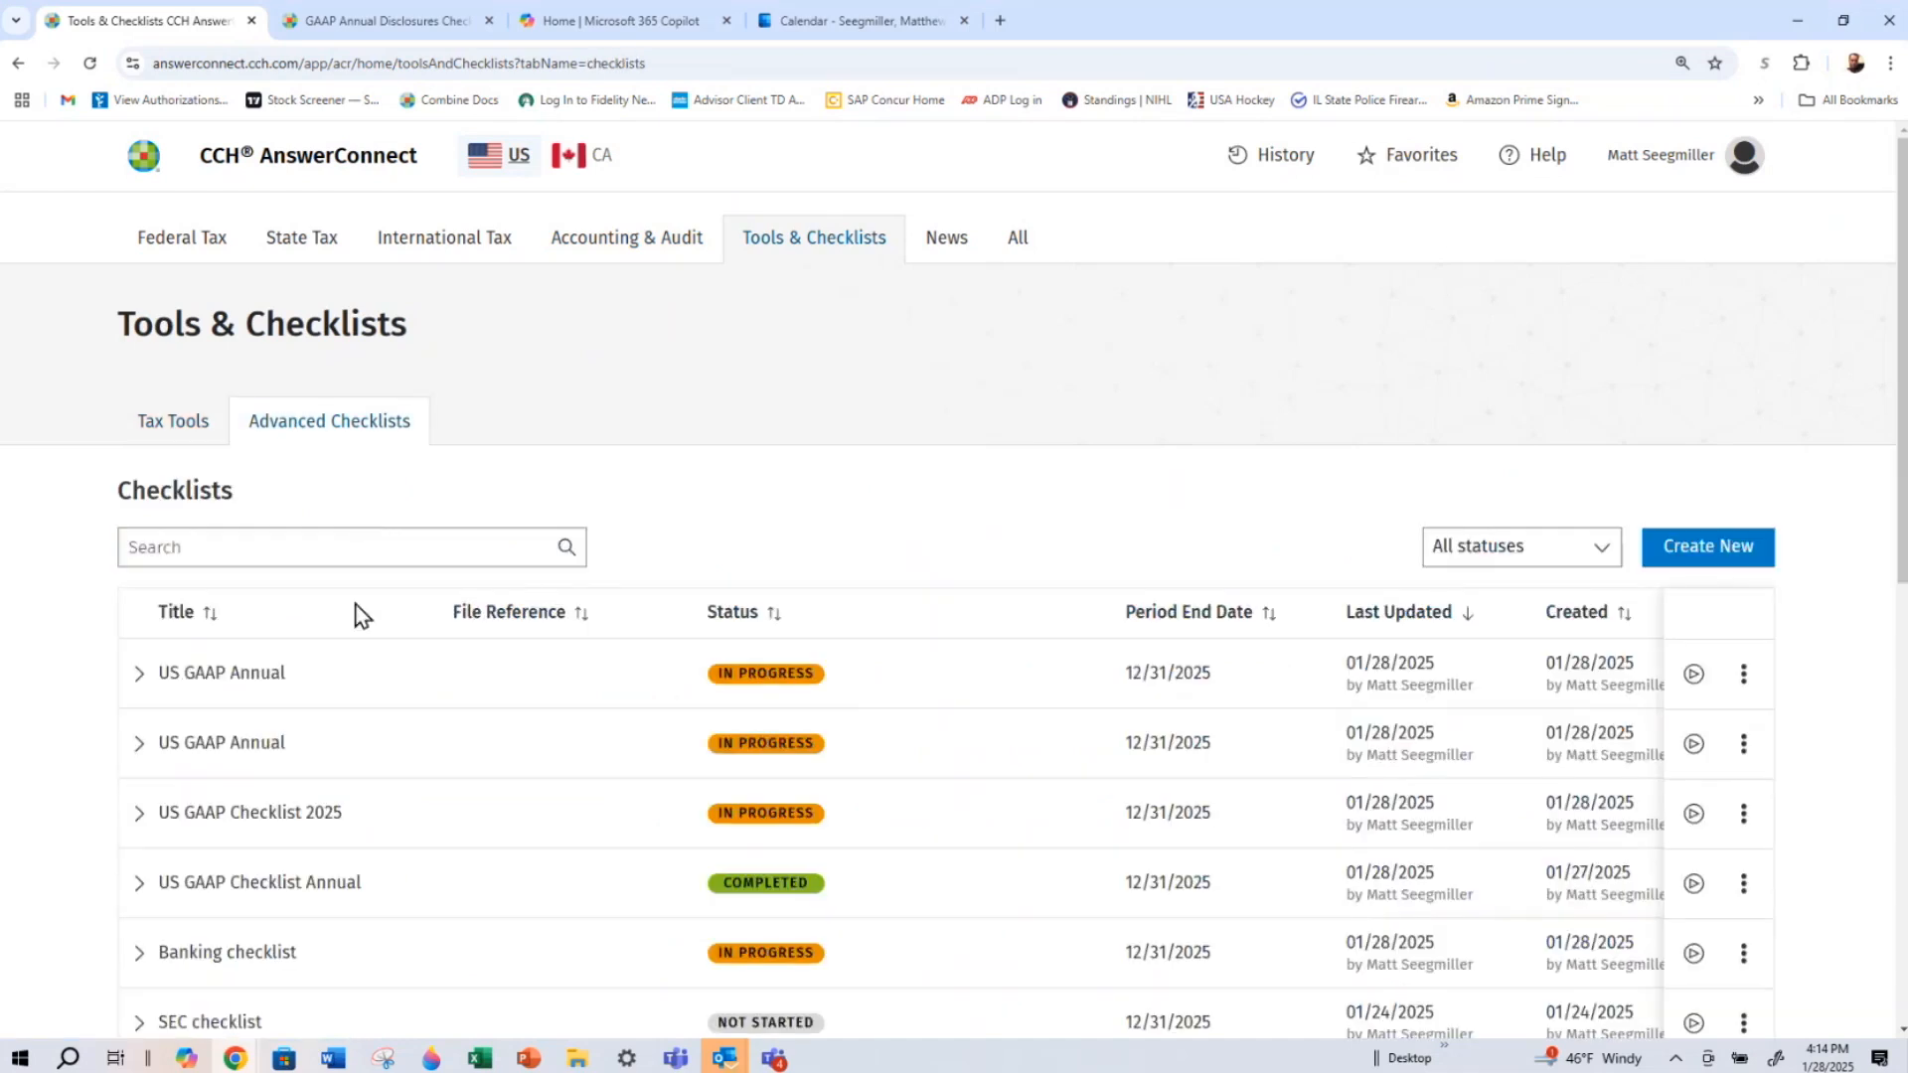
{"action": "scroll", "coordinate": [355, 606], "scroll_direction": "down", "scroll_amount": 1}
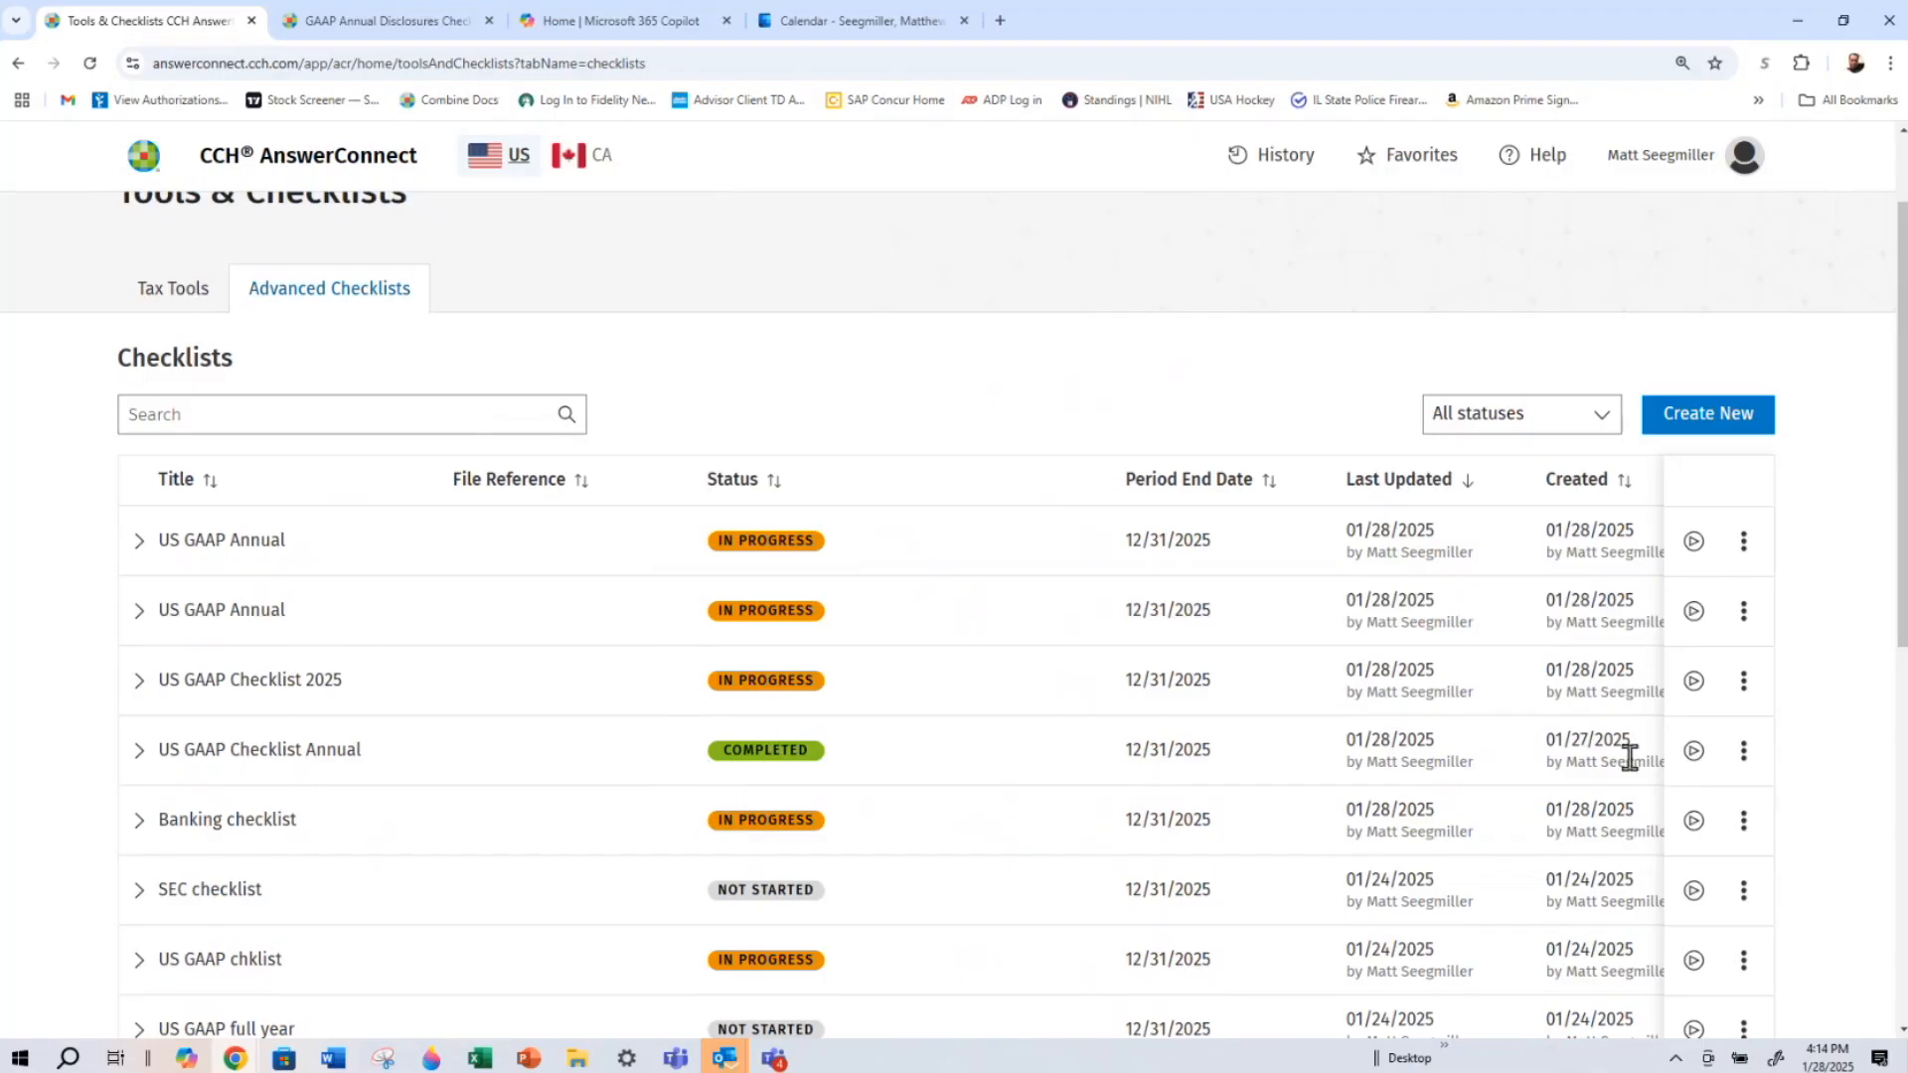
{"action": "left_click", "coordinate": [1746, 763]}
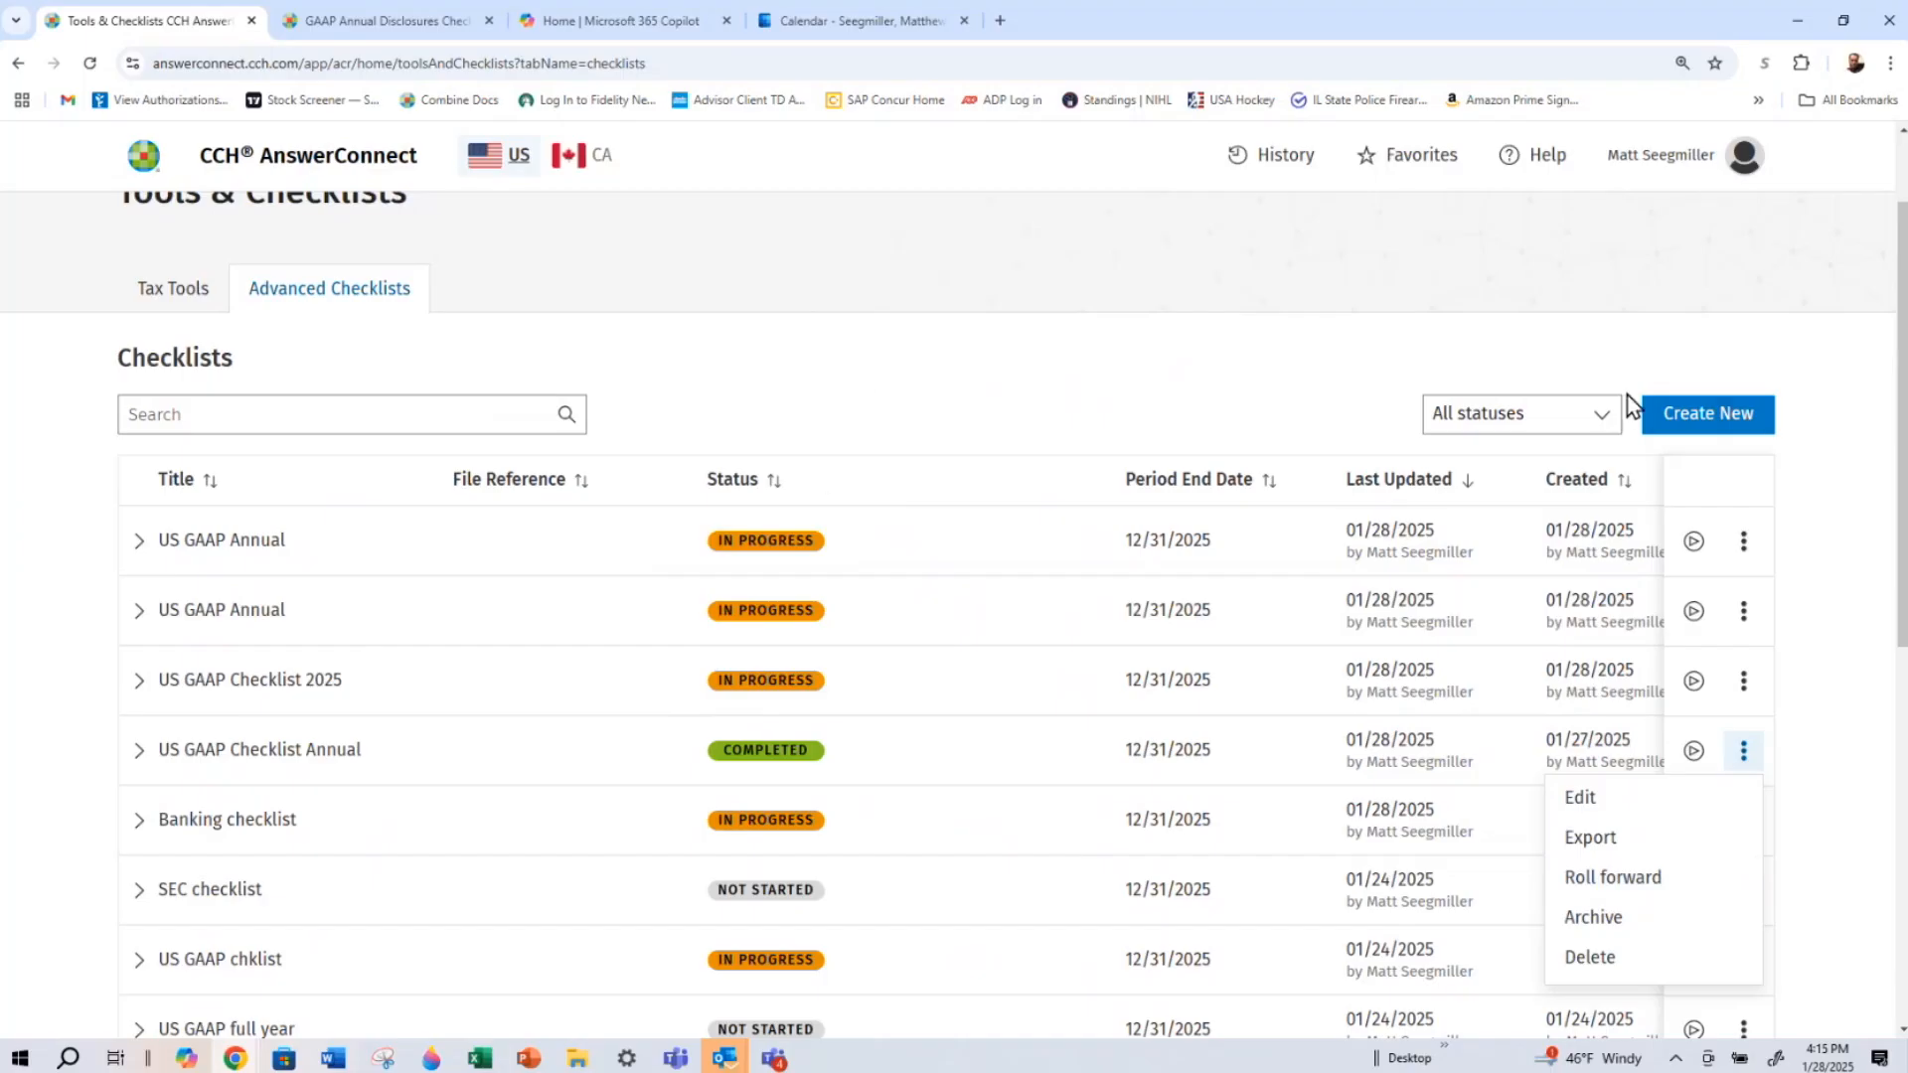
Start a new checklist group titled "US GAAP Annual", keeping the preset period dates
{"action": "left_click", "coordinate": [1667, 431]}
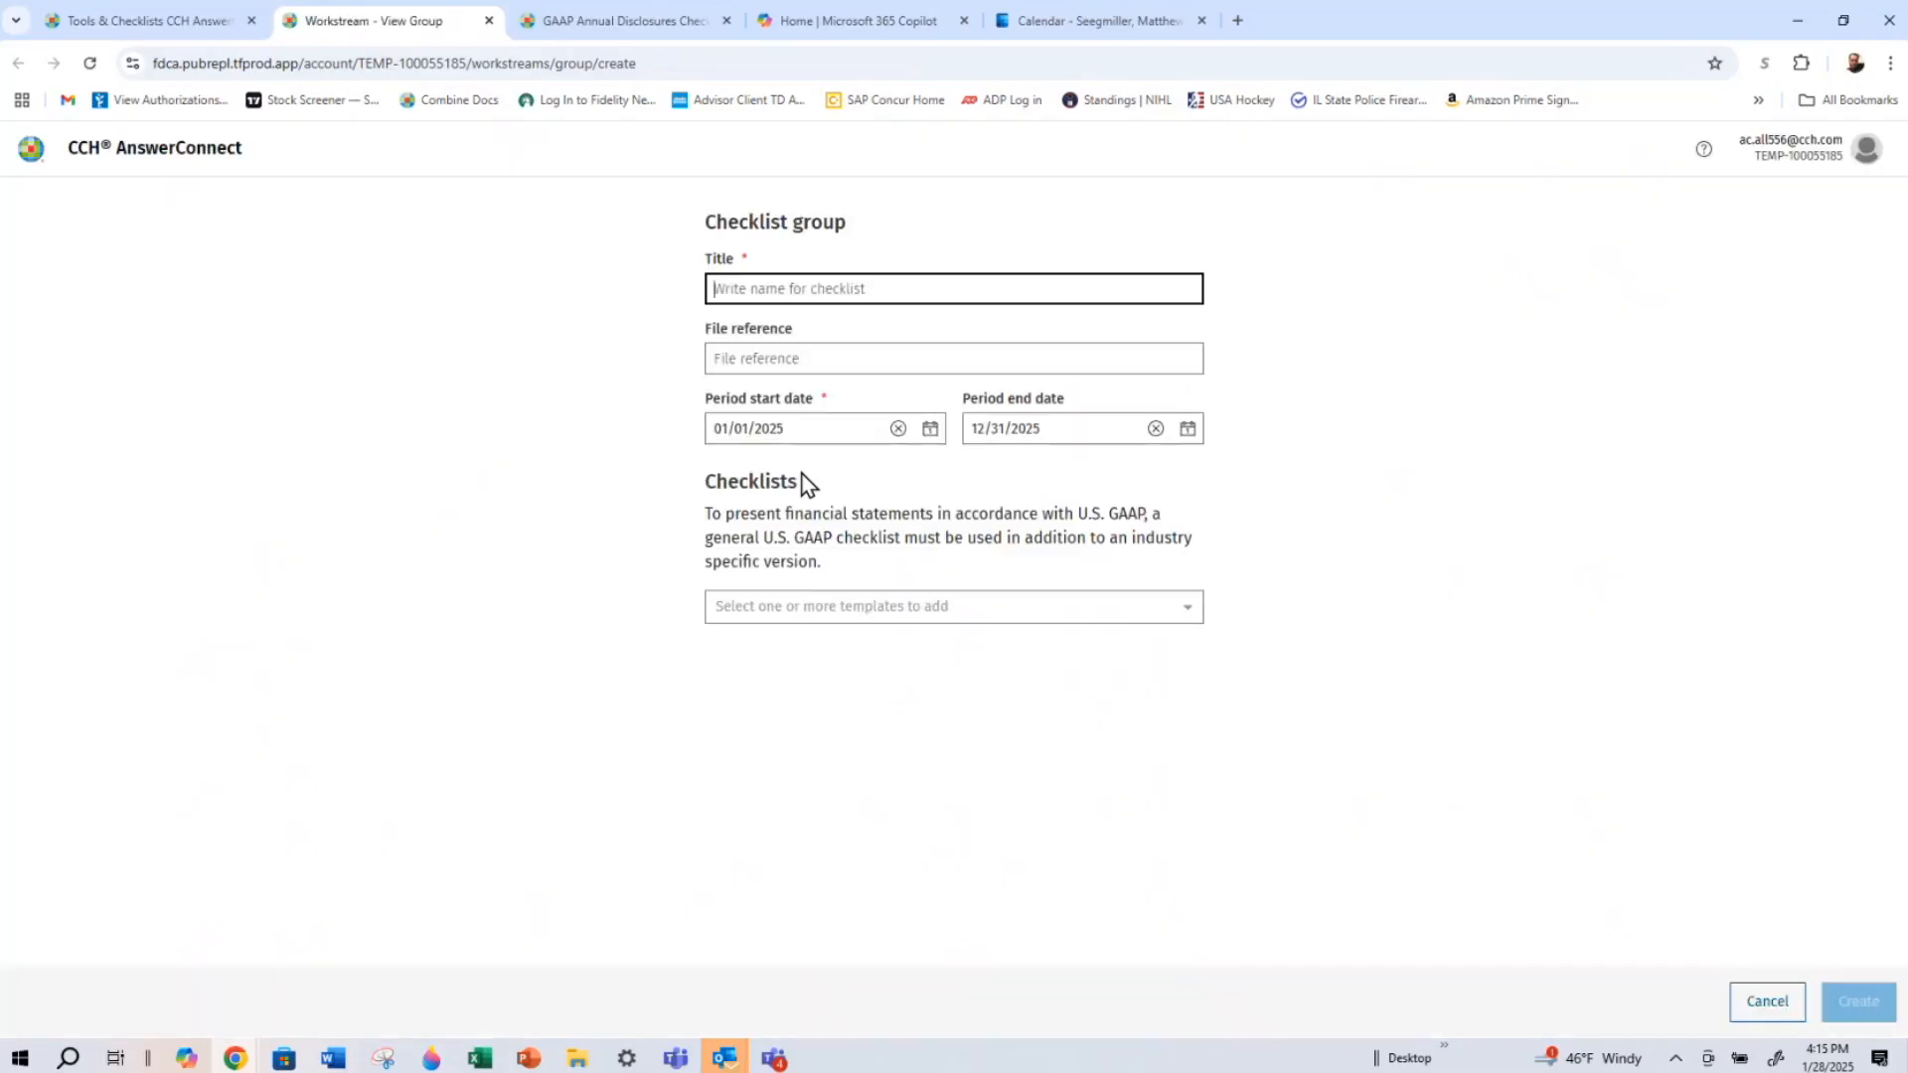
{"action": "type", "text": "US GAAP Annual"}
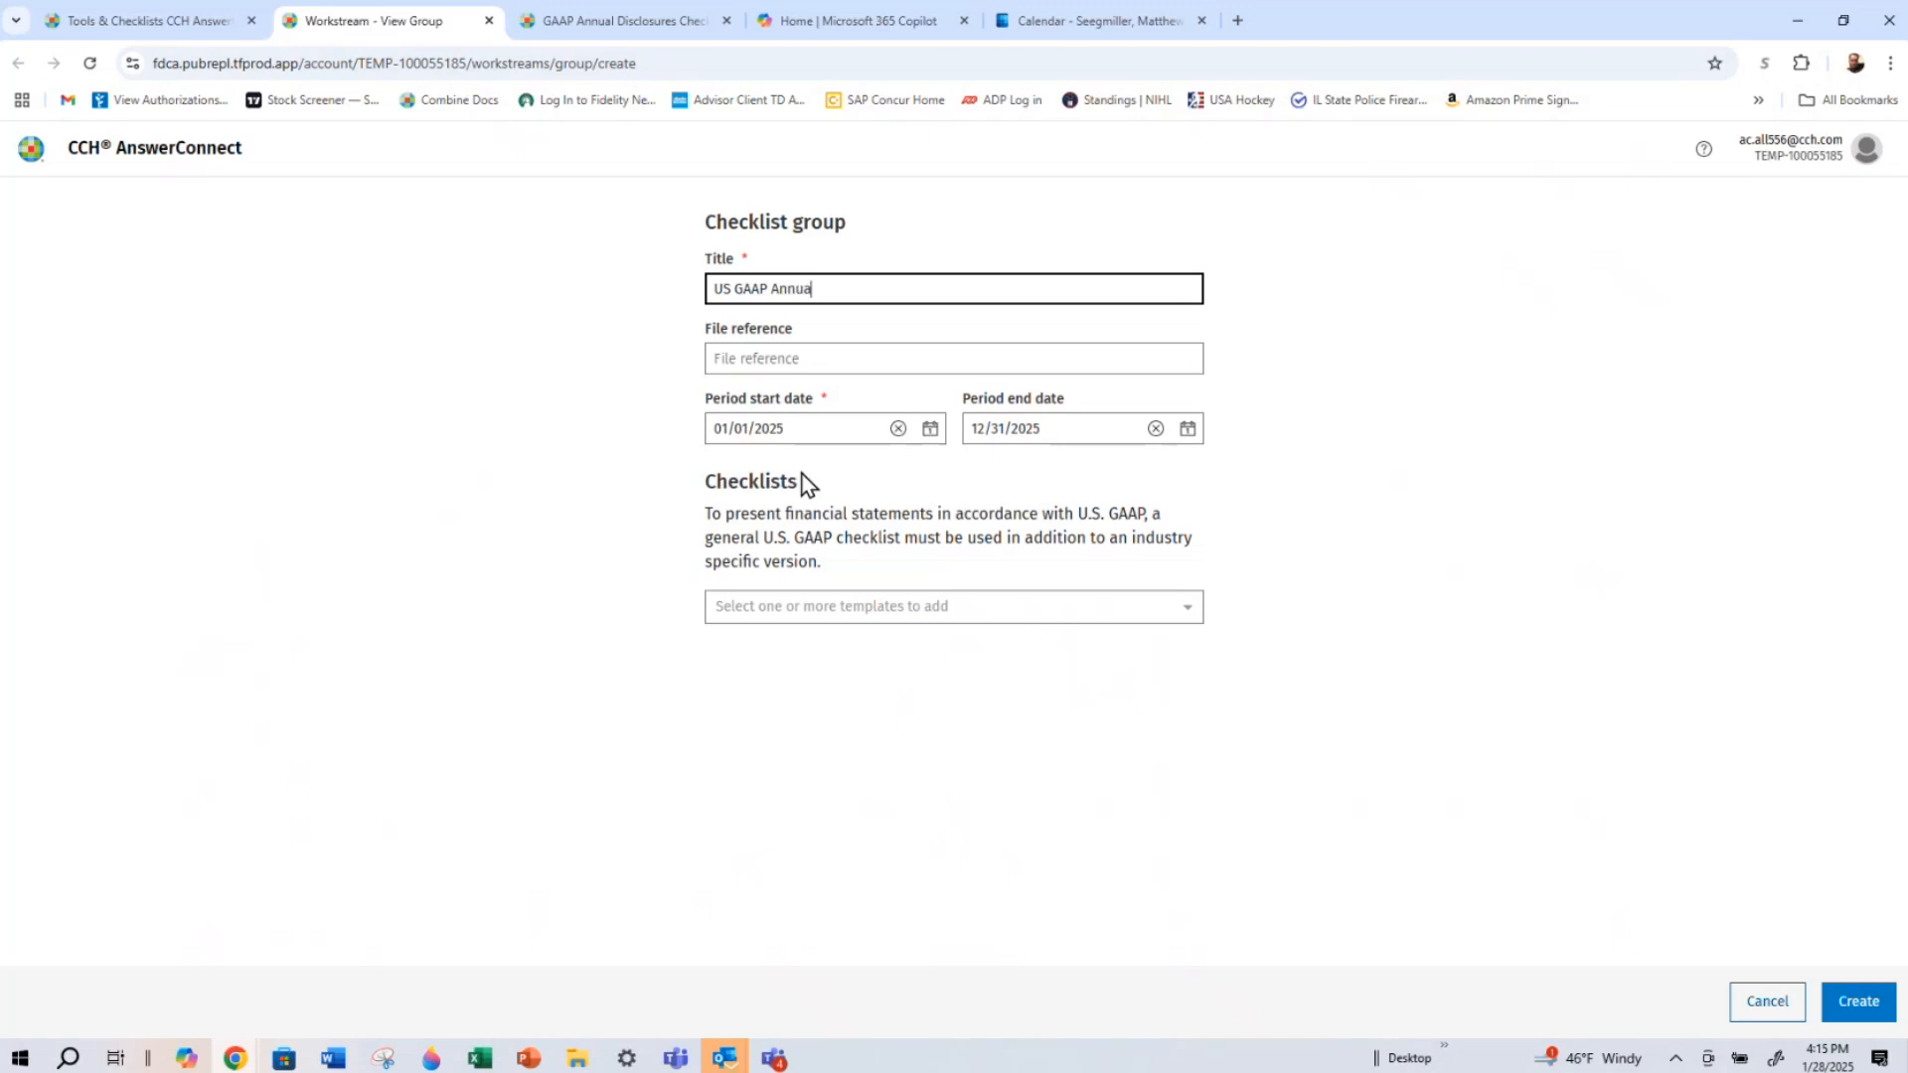
{"action": "left_click", "coordinate": [810, 427]}
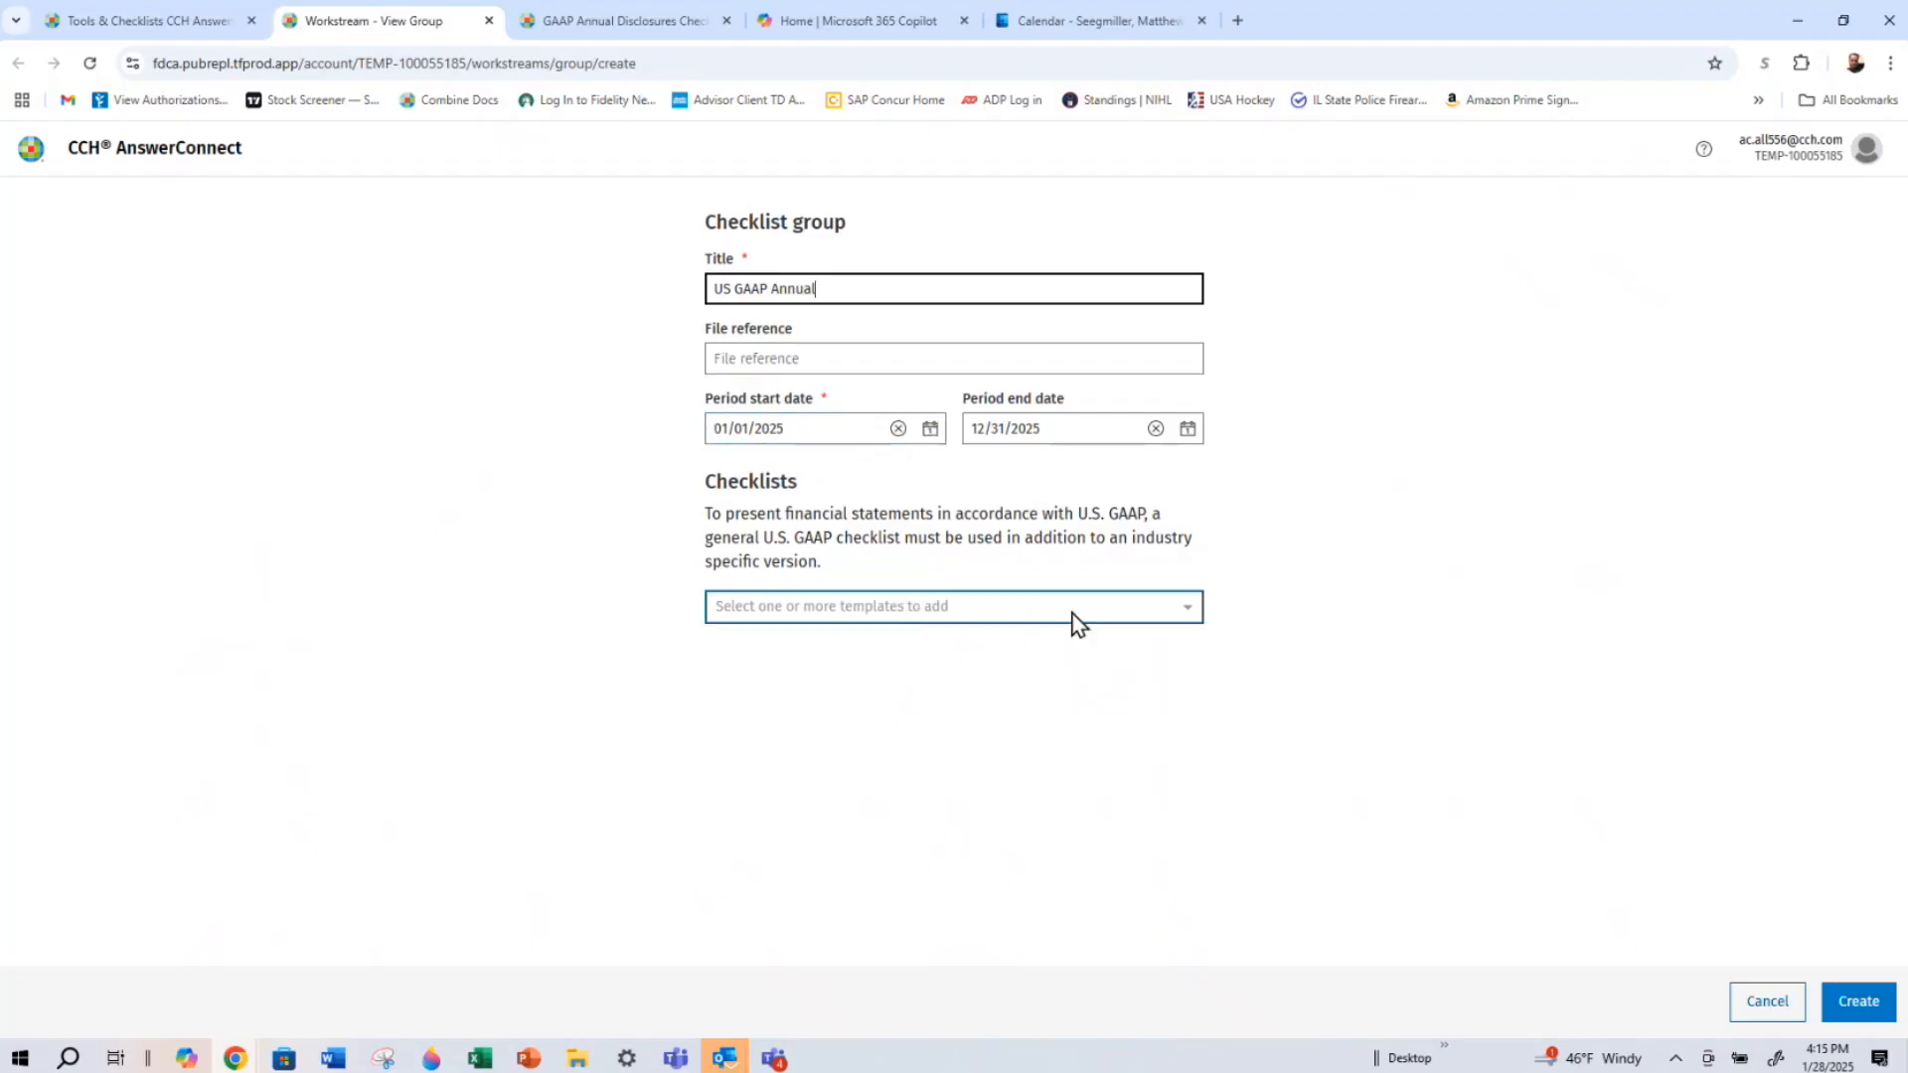
Examine which disclosure checklist templates are offered for the group, including the general GAAP, industry-specific and SEC ones
{"action": "left_click", "coordinate": [1183, 614]}
{"action": "scroll", "coordinate": [1143, 716], "scroll_direction": "down", "scroll_amount": 1}
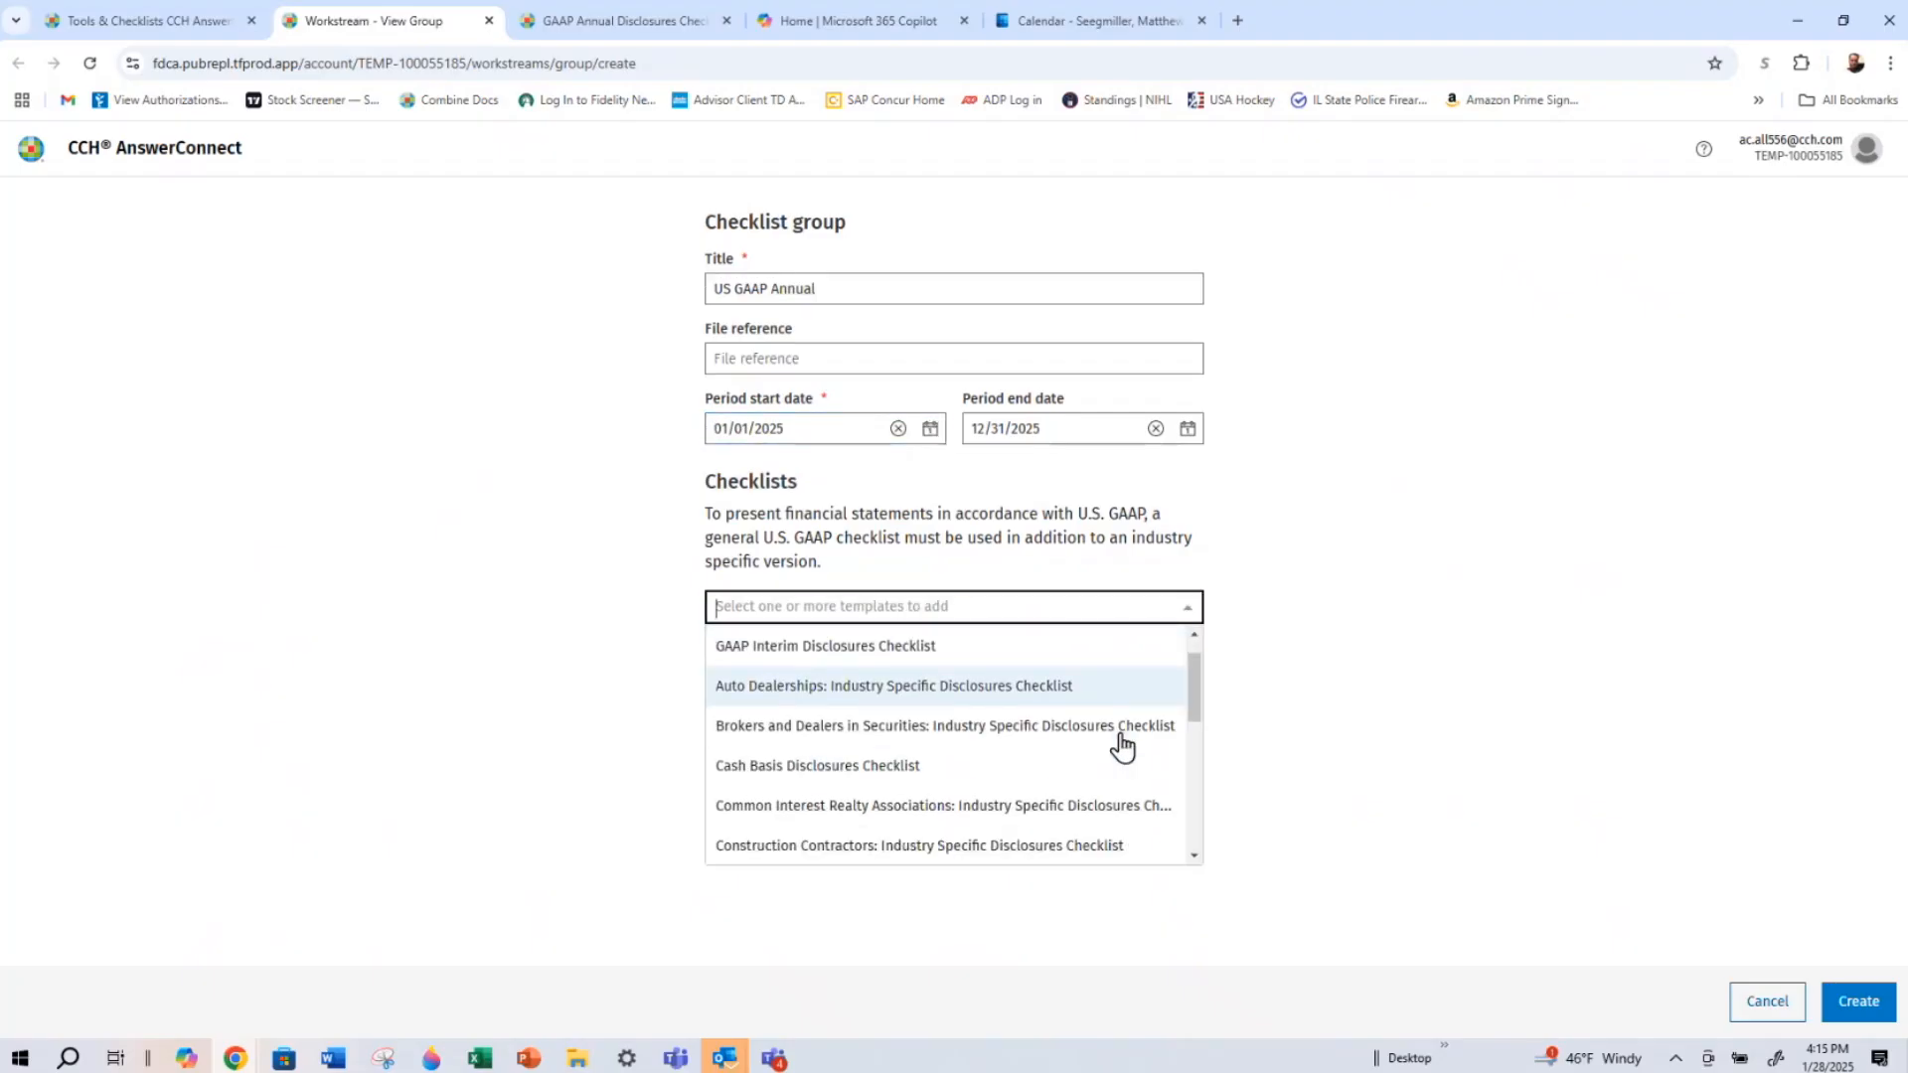
{"action": "scroll", "coordinate": [1121, 785], "scroll_direction": "down", "scroll_amount": 5}
{"action": "scroll", "coordinate": [1074, 835], "scroll_direction": "up", "scroll_amount": 5}
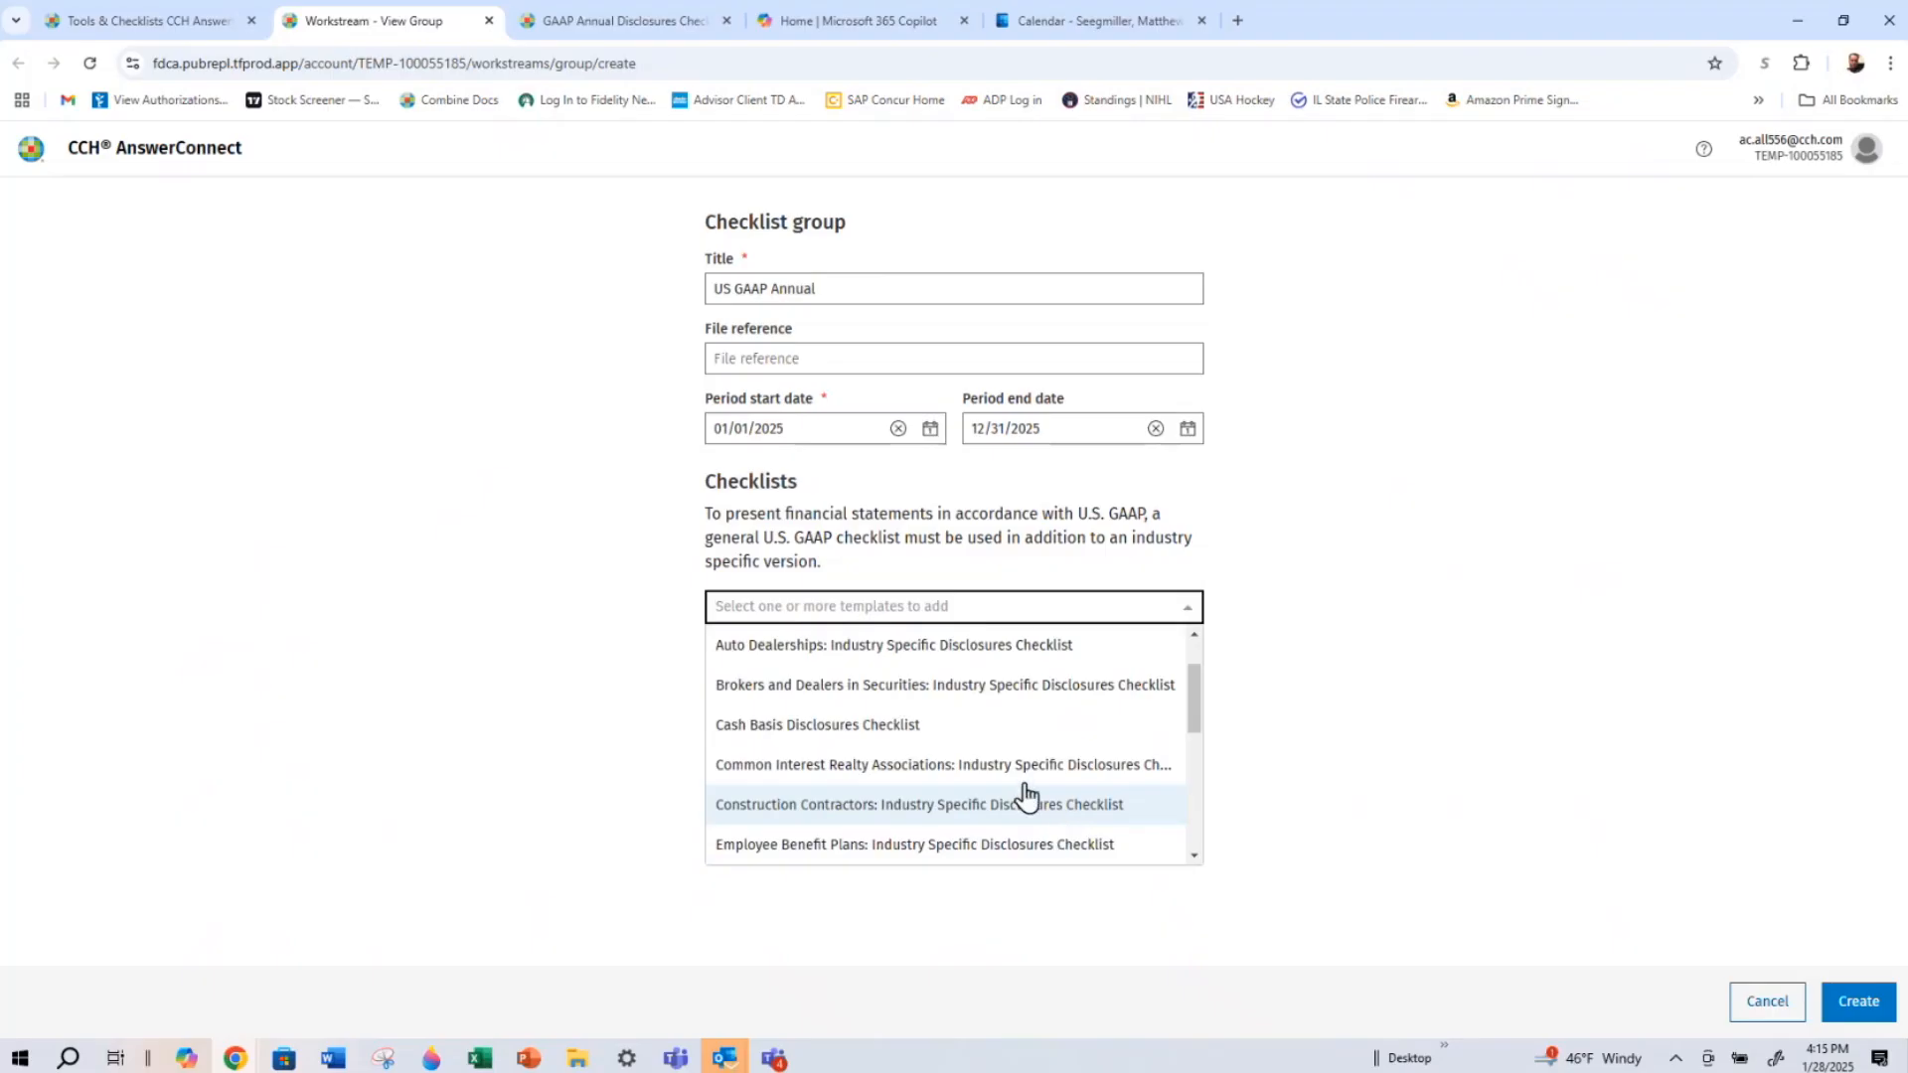
{"action": "scroll", "coordinate": [994, 695], "scroll_direction": "up", "scroll_amount": 2}
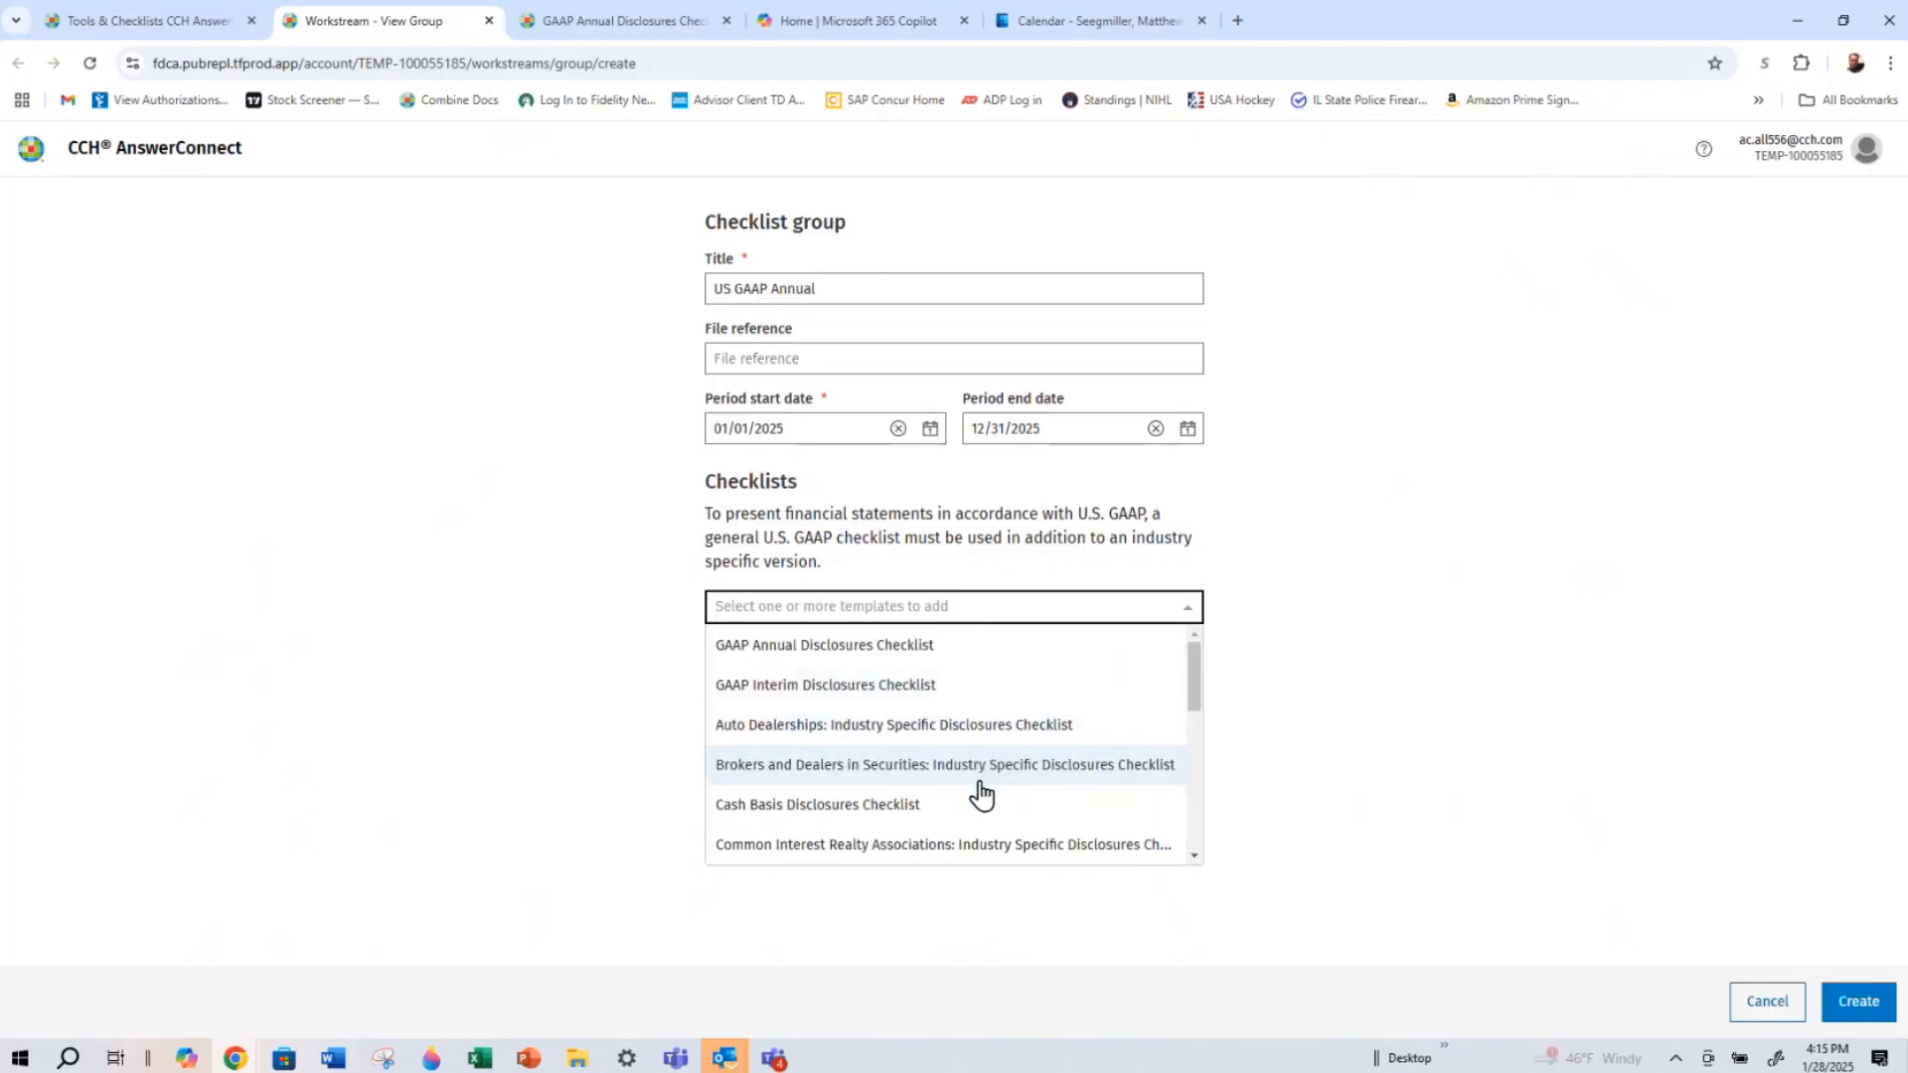
{"action": "scroll", "coordinate": [979, 760], "scroll_direction": "down", "scroll_amount": 3}
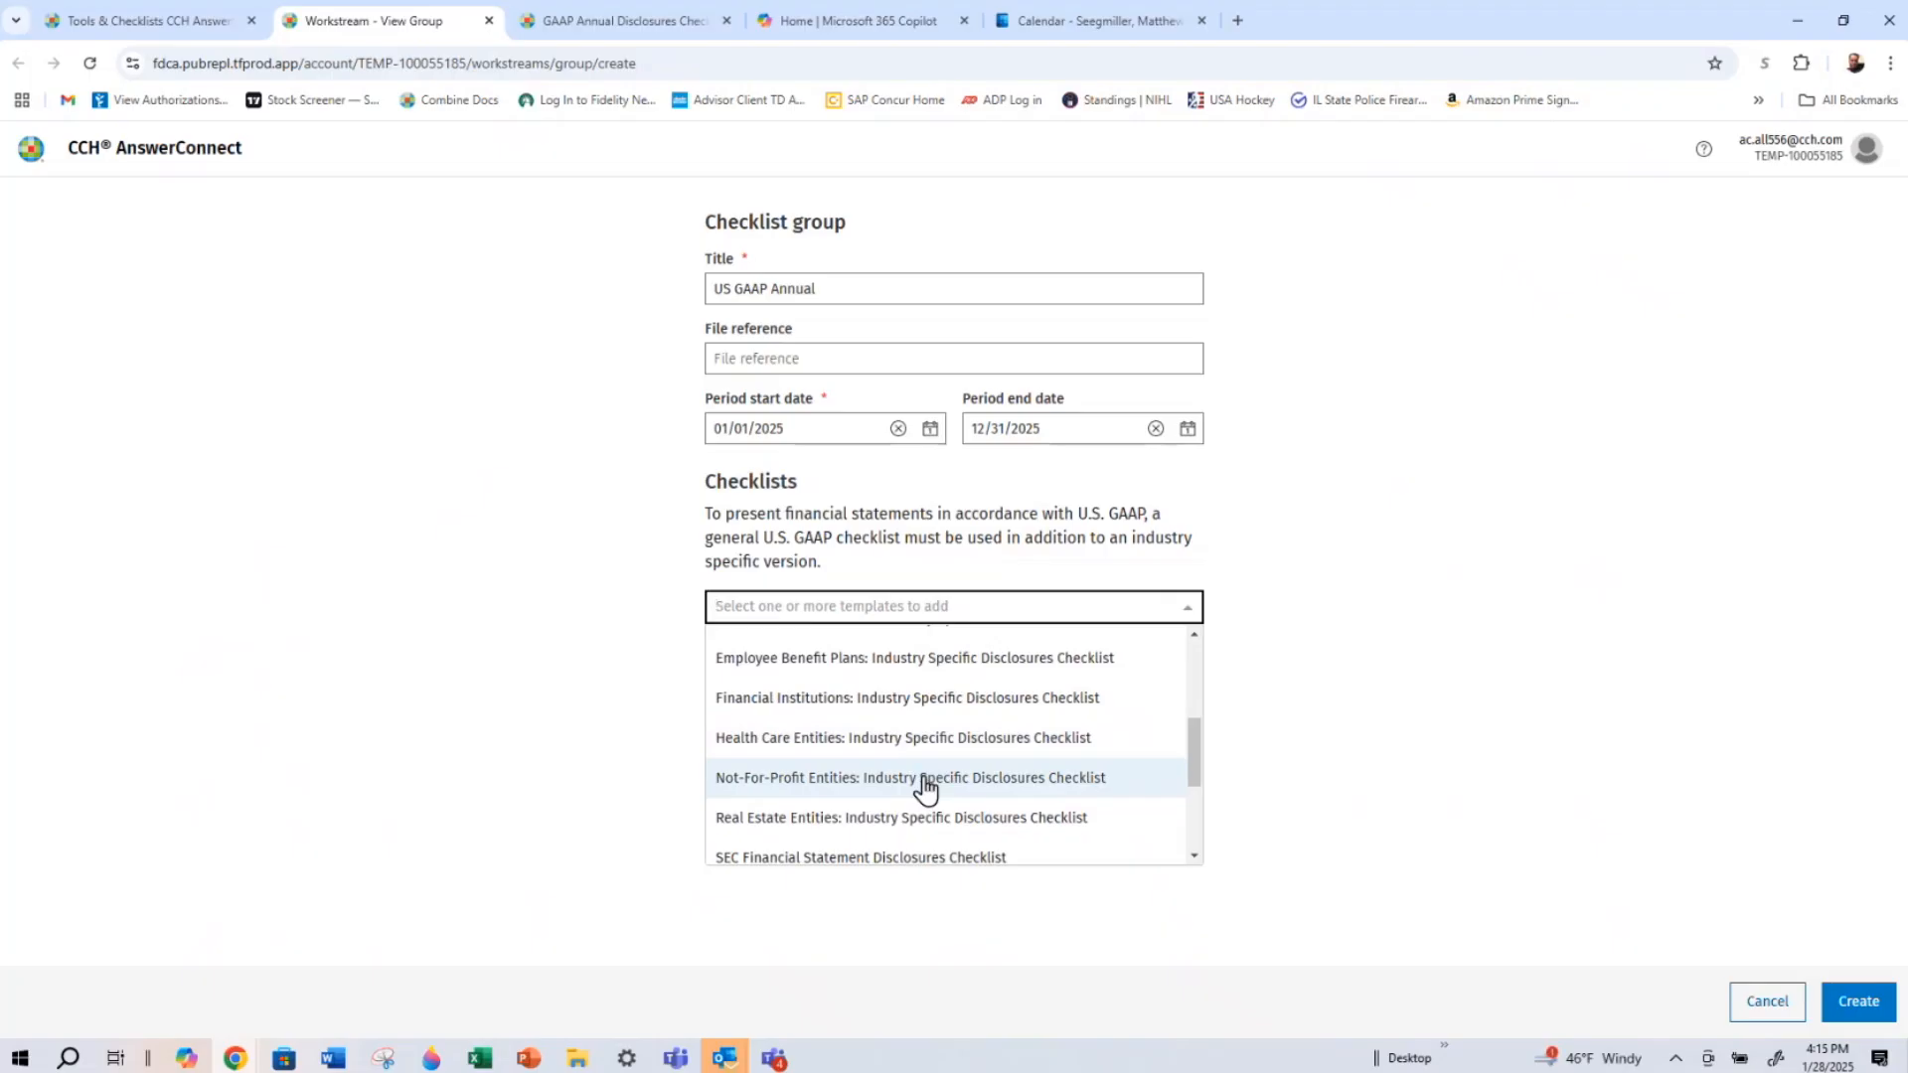
{"action": "scroll", "coordinate": [939, 770], "scroll_direction": "down", "scroll_amount": 1}
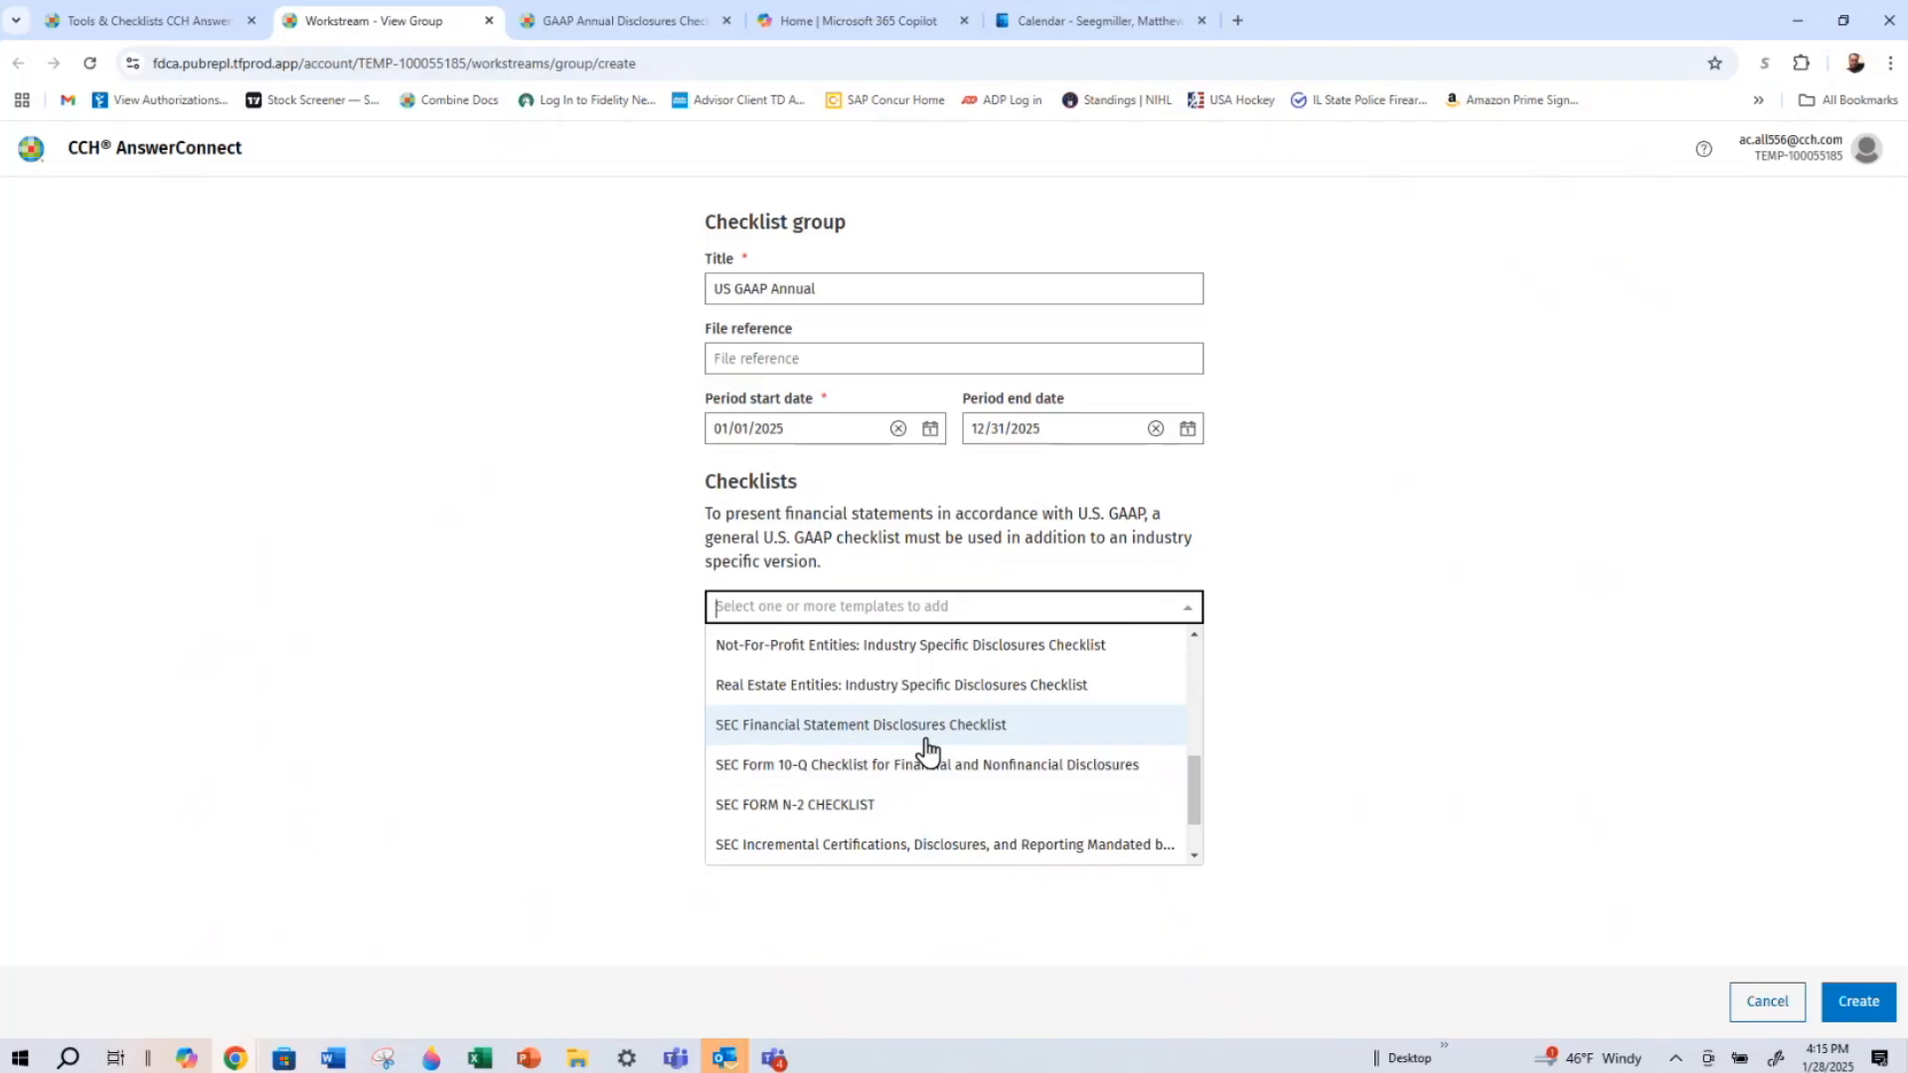
{"action": "scroll", "coordinate": [932, 773], "scroll_direction": "down", "scroll_amount": 1}
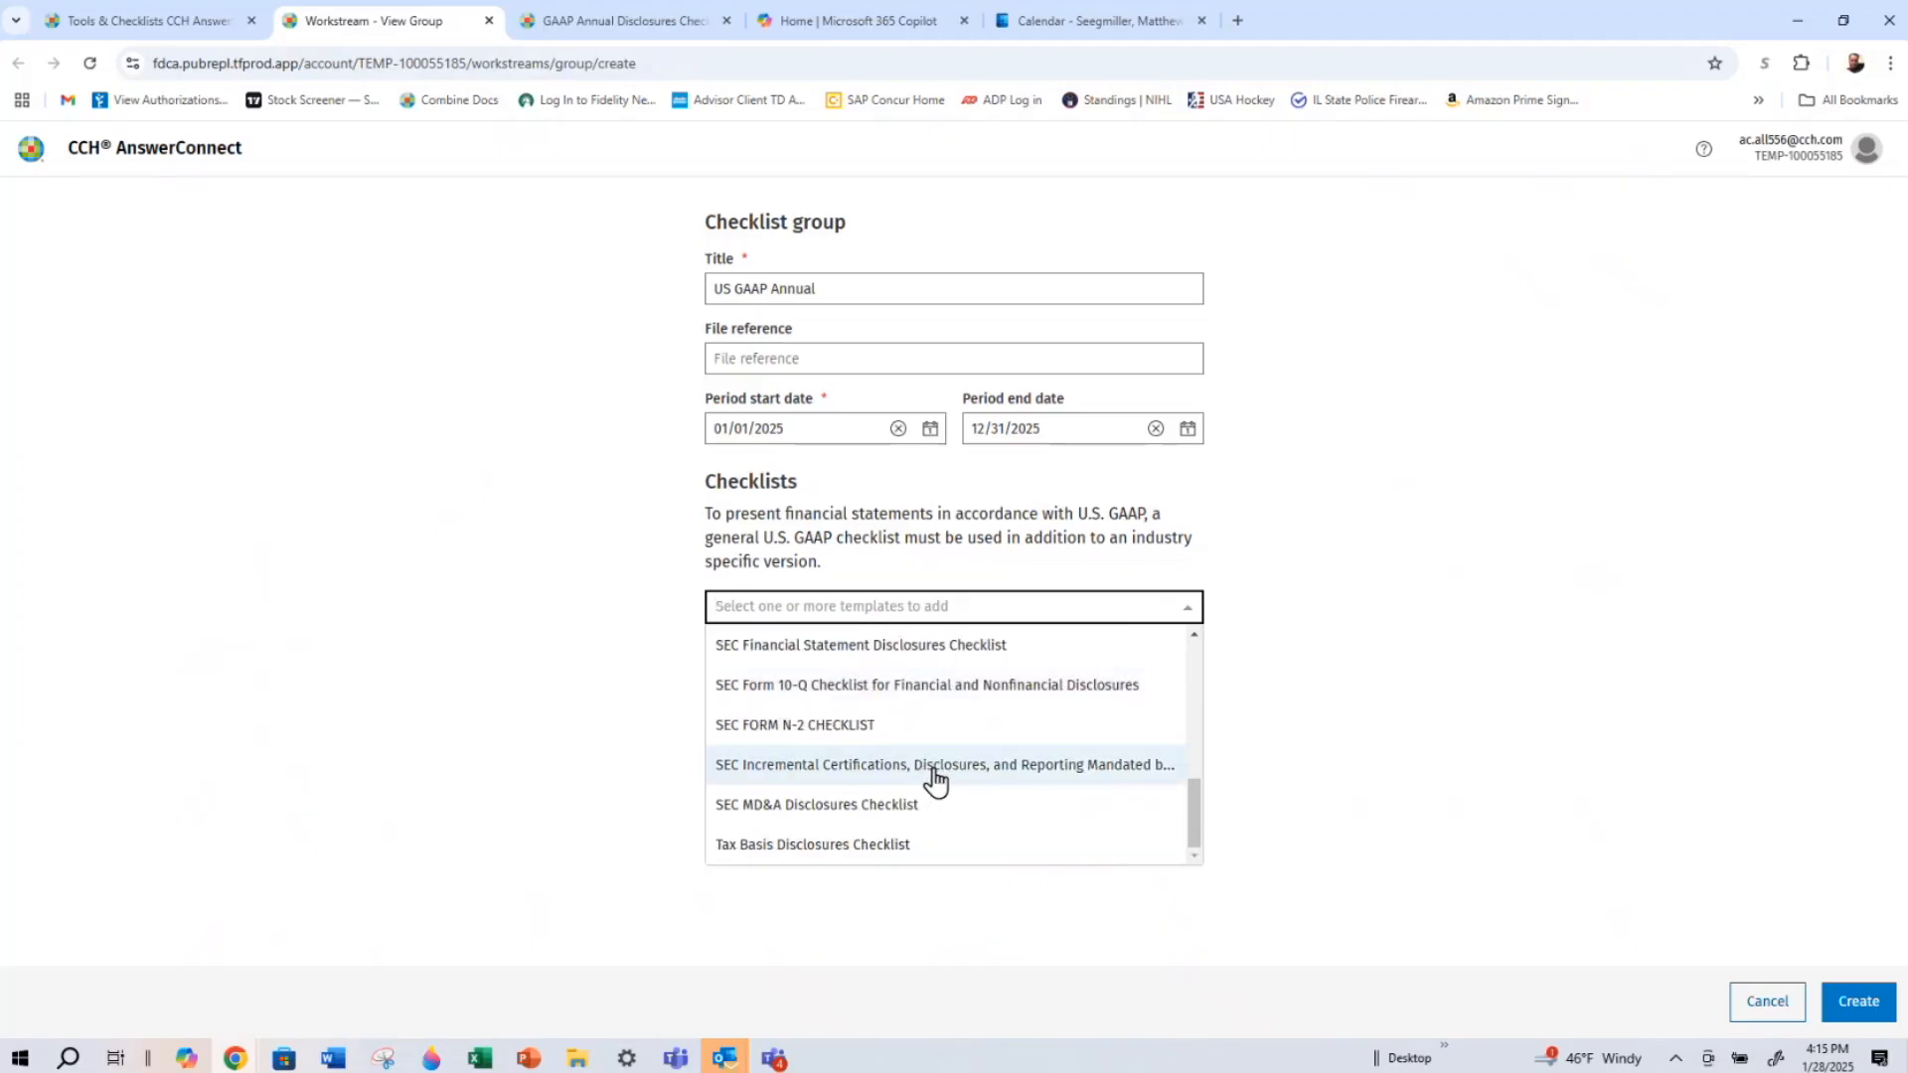
{"action": "scroll", "coordinate": [958, 775], "scroll_direction": "up", "scroll_amount": 5}
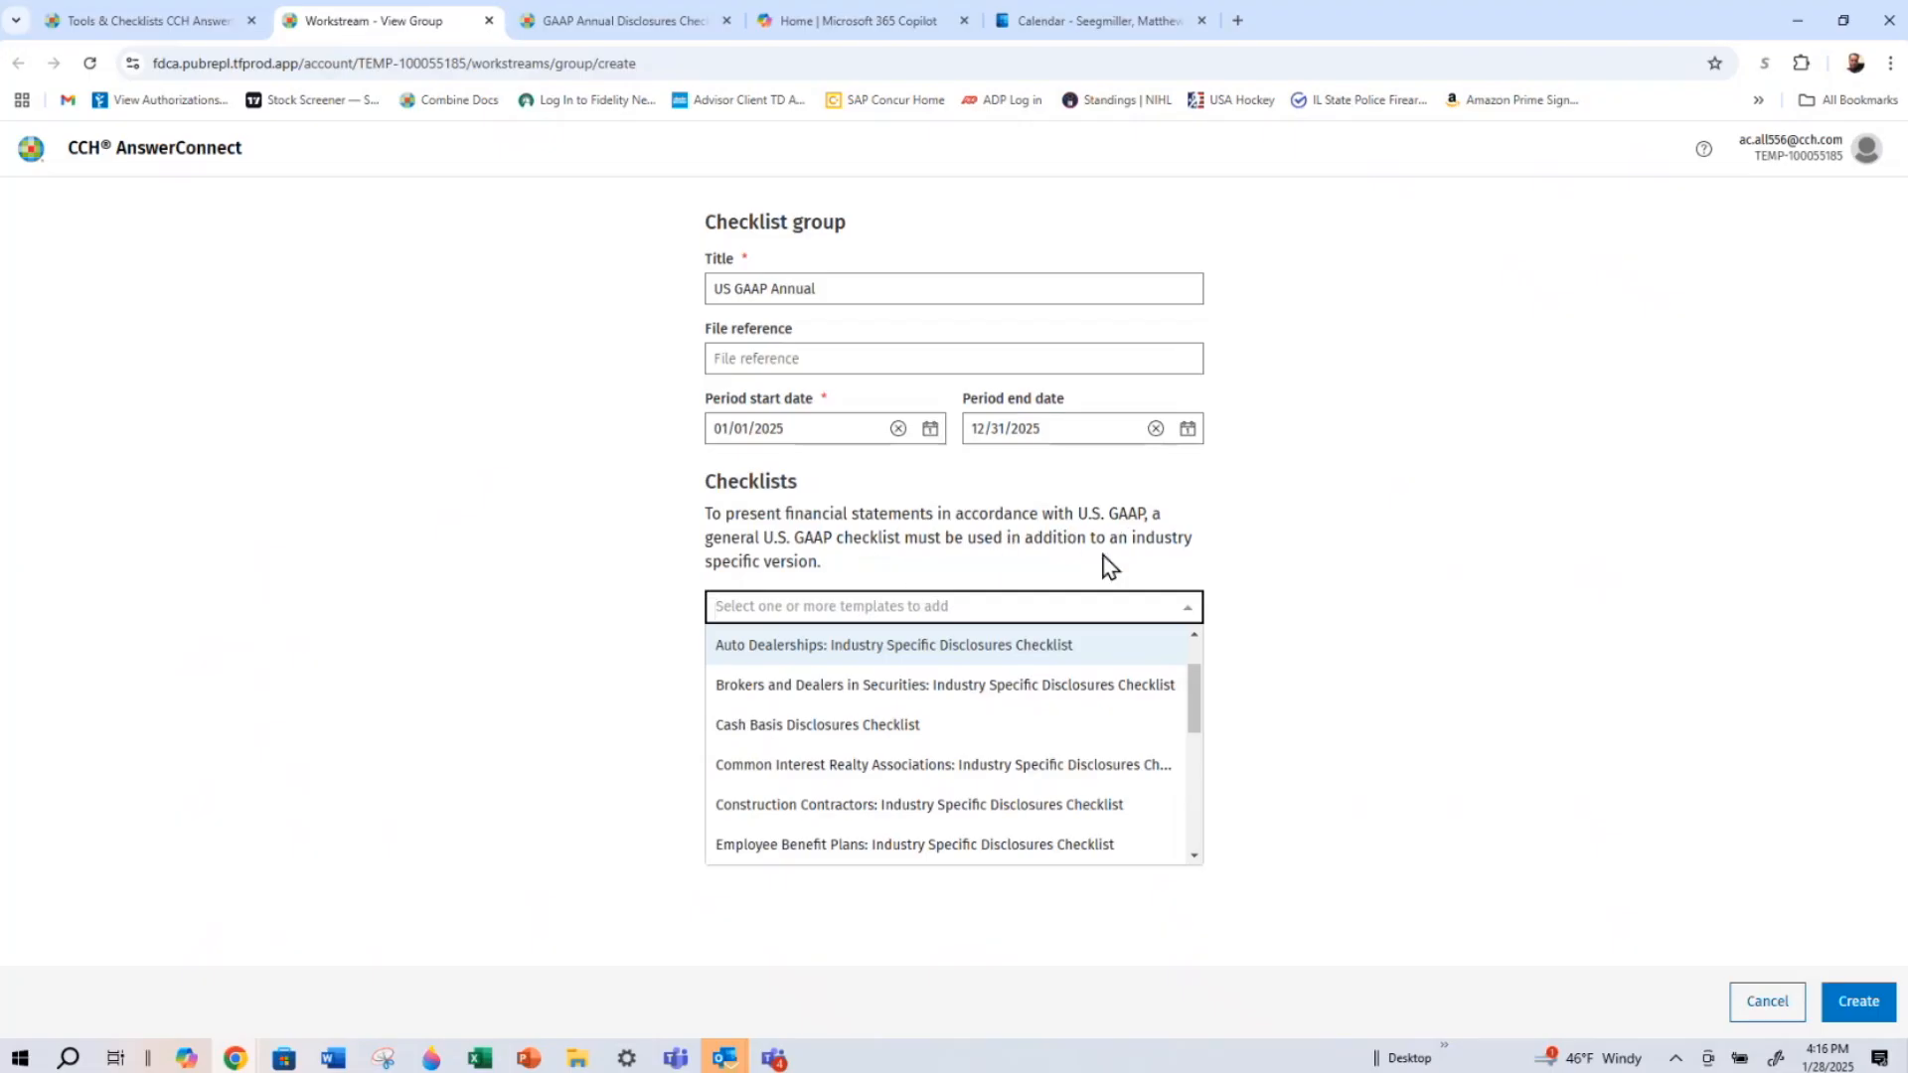
Create the checklist group without templates and add the GAAP Annual Disclosures Checklist to it
{"action": "left_click", "coordinate": [1857, 1003]}
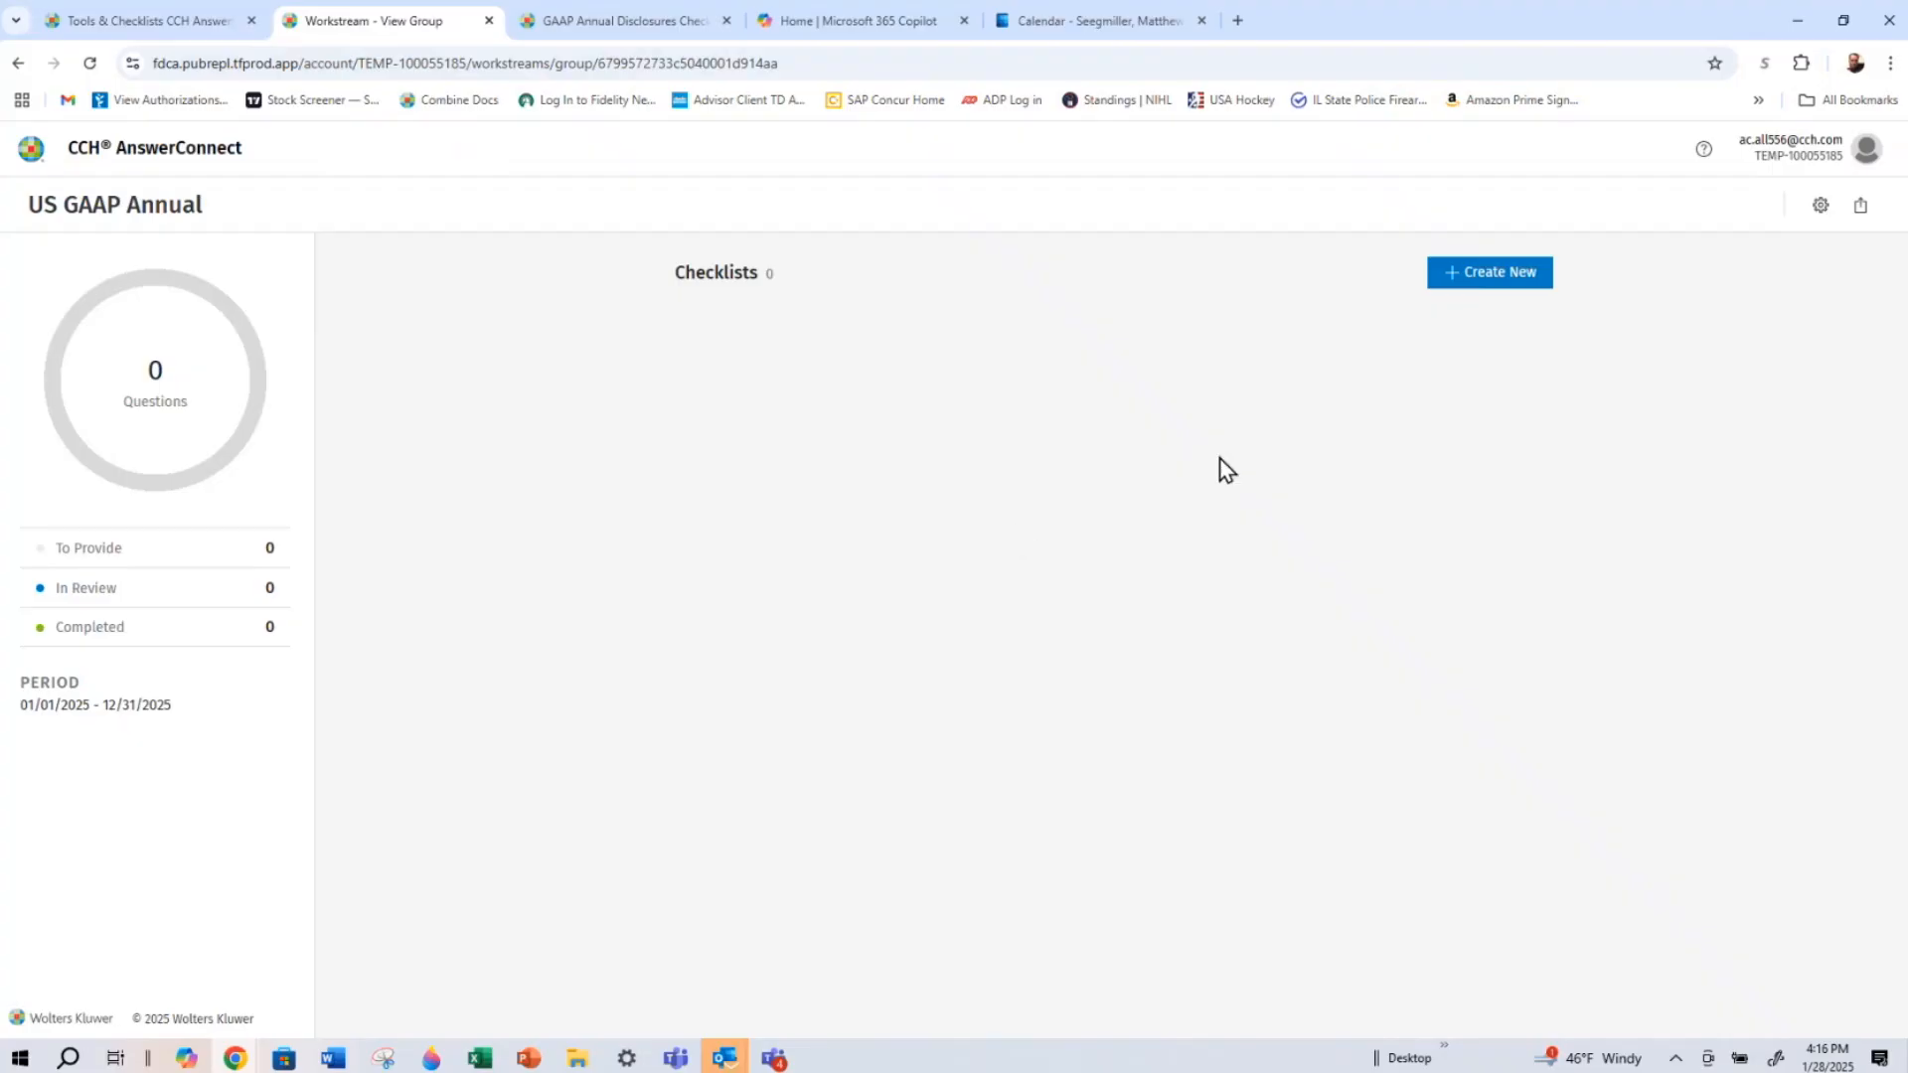
{"action": "left_click", "coordinate": [1461, 282]}
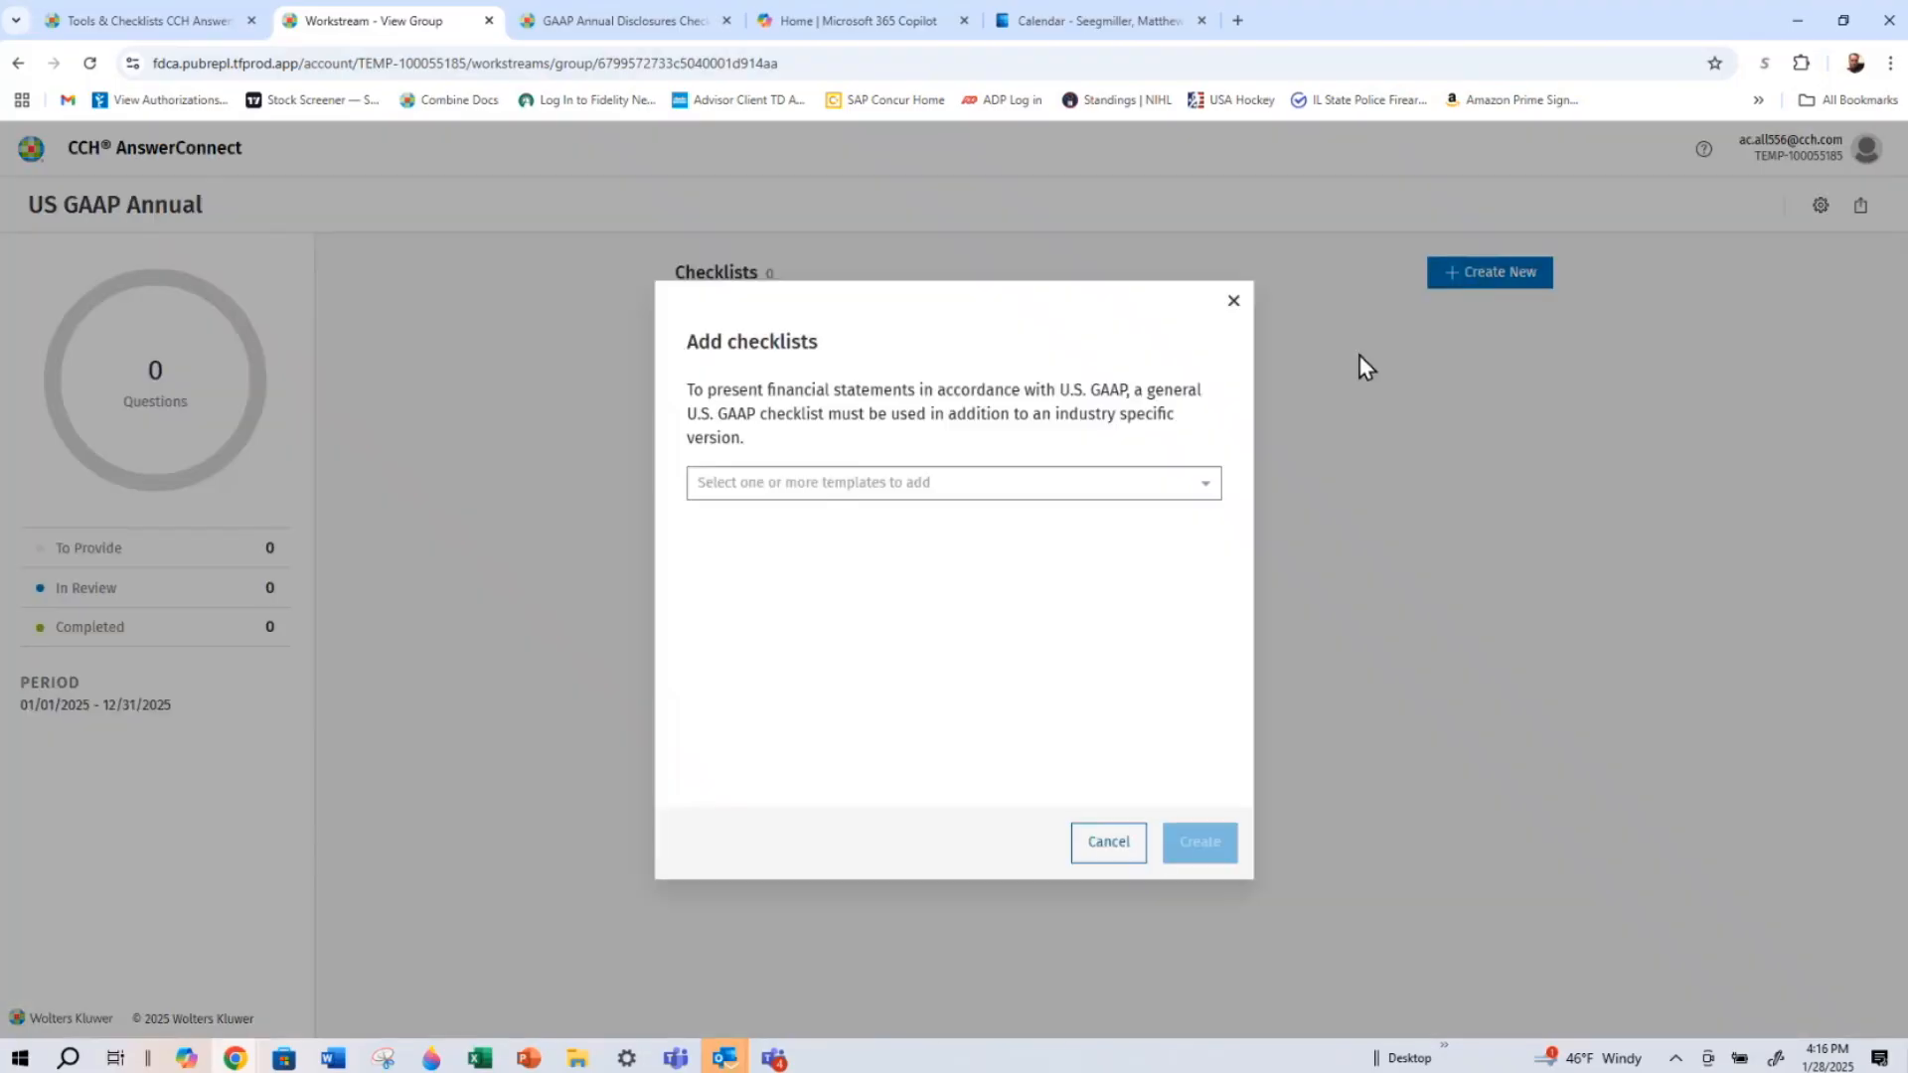
{"action": "left_click", "coordinate": [1194, 484]}
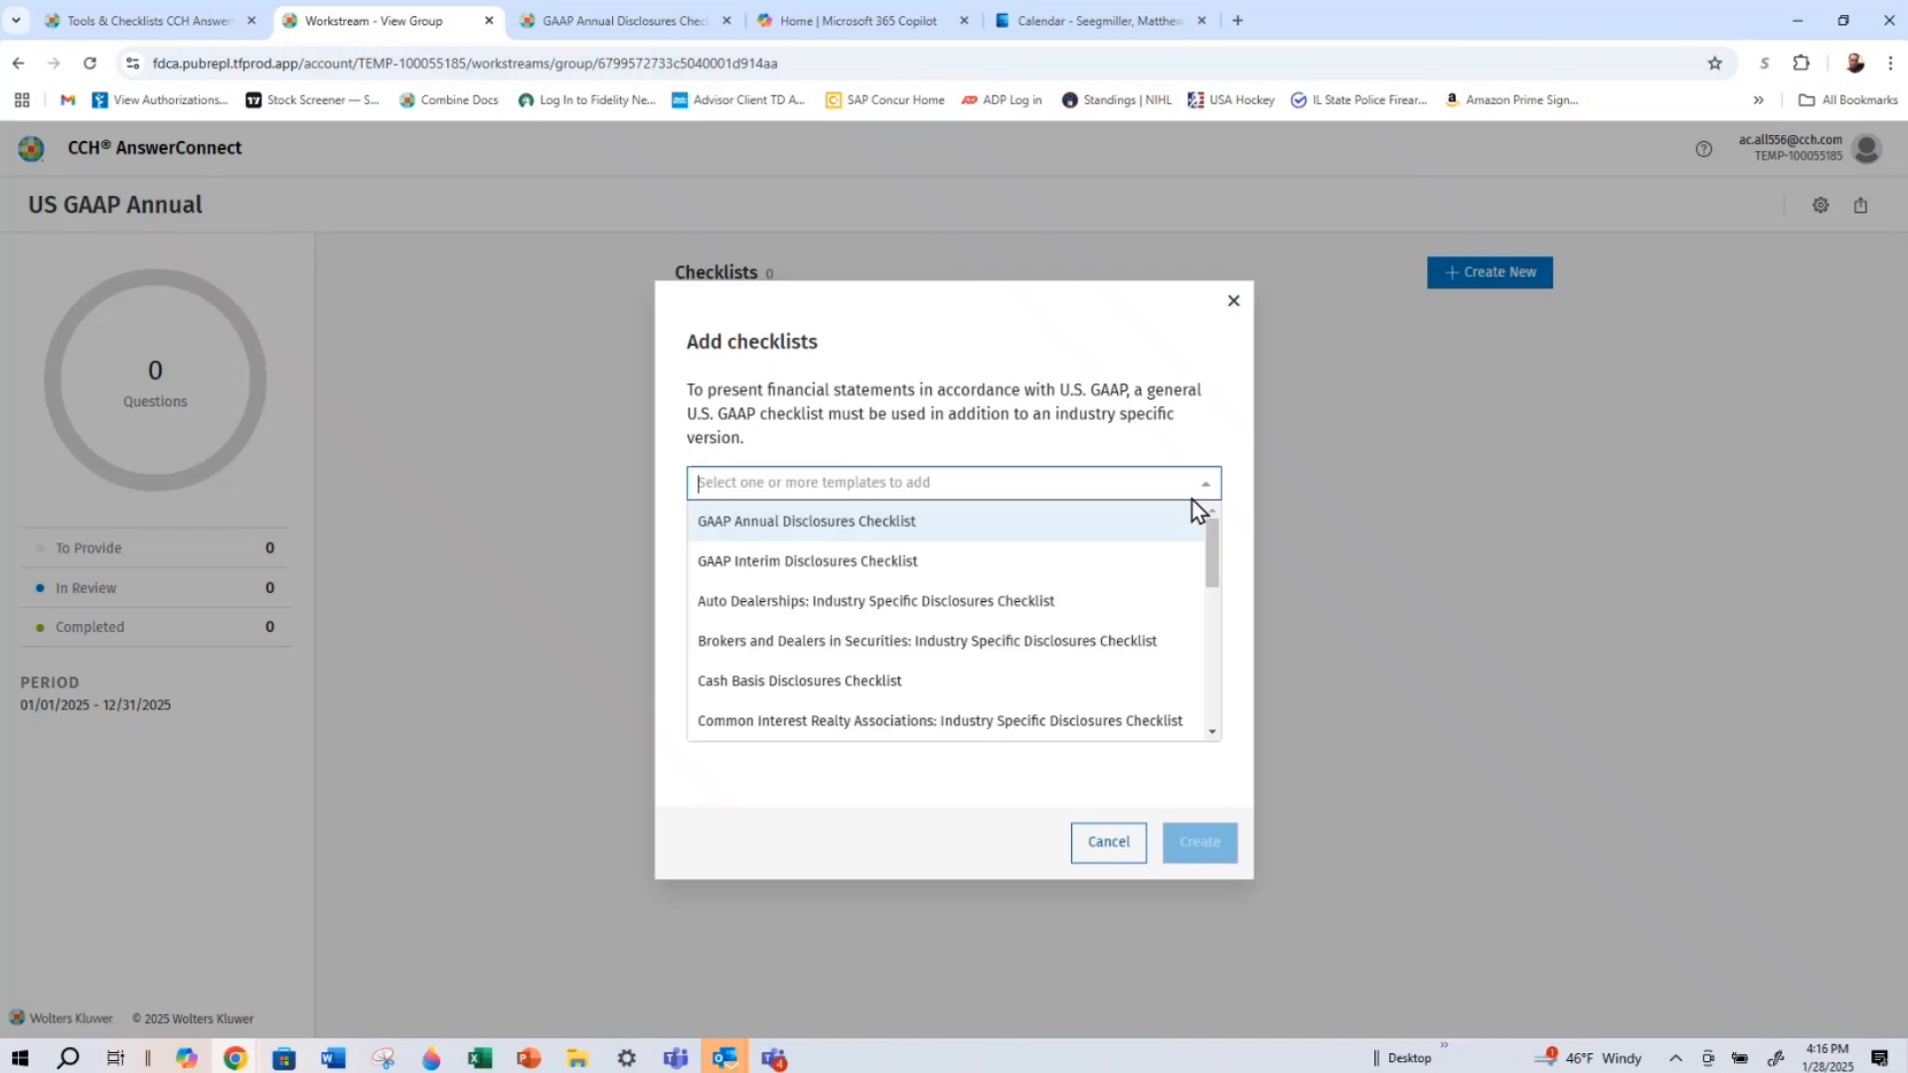
{"action": "left_click", "coordinate": [1135, 524]}
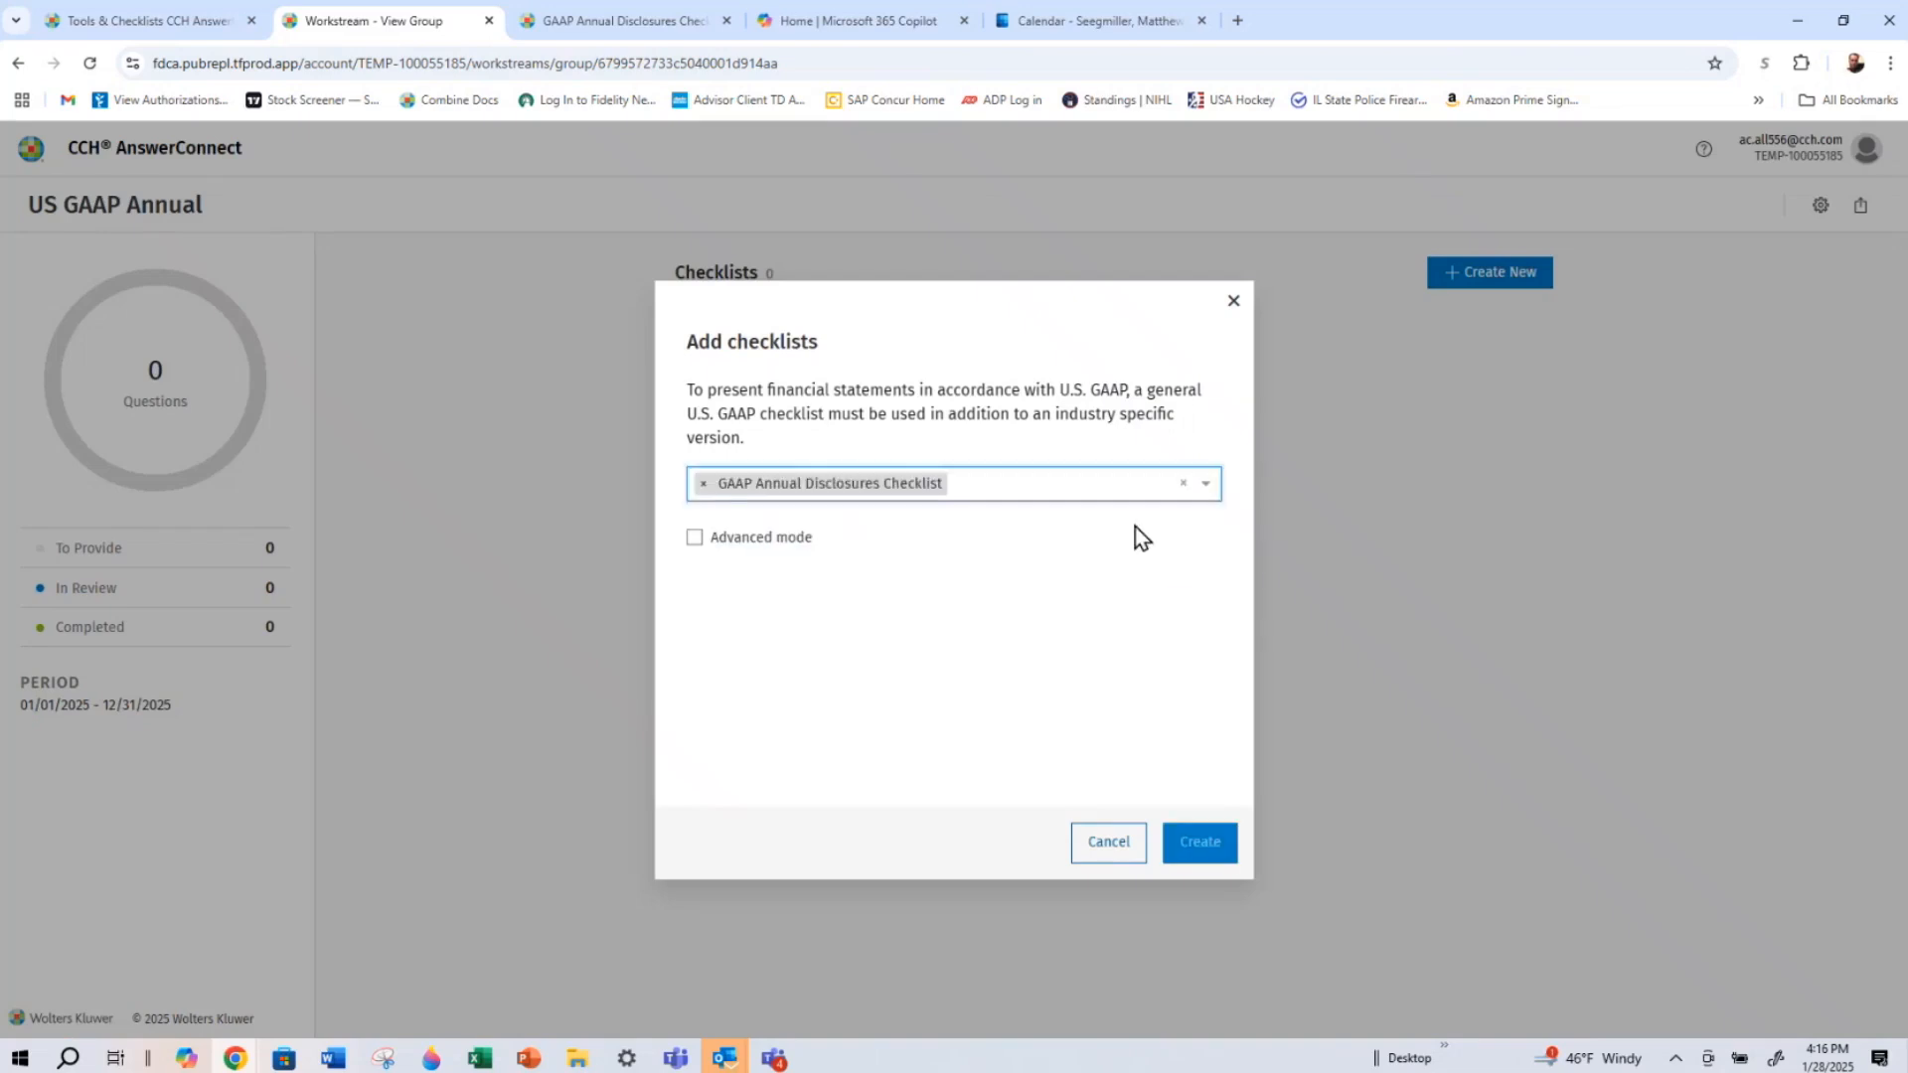
{"action": "left_click", "coordinate": [1199, 841]}
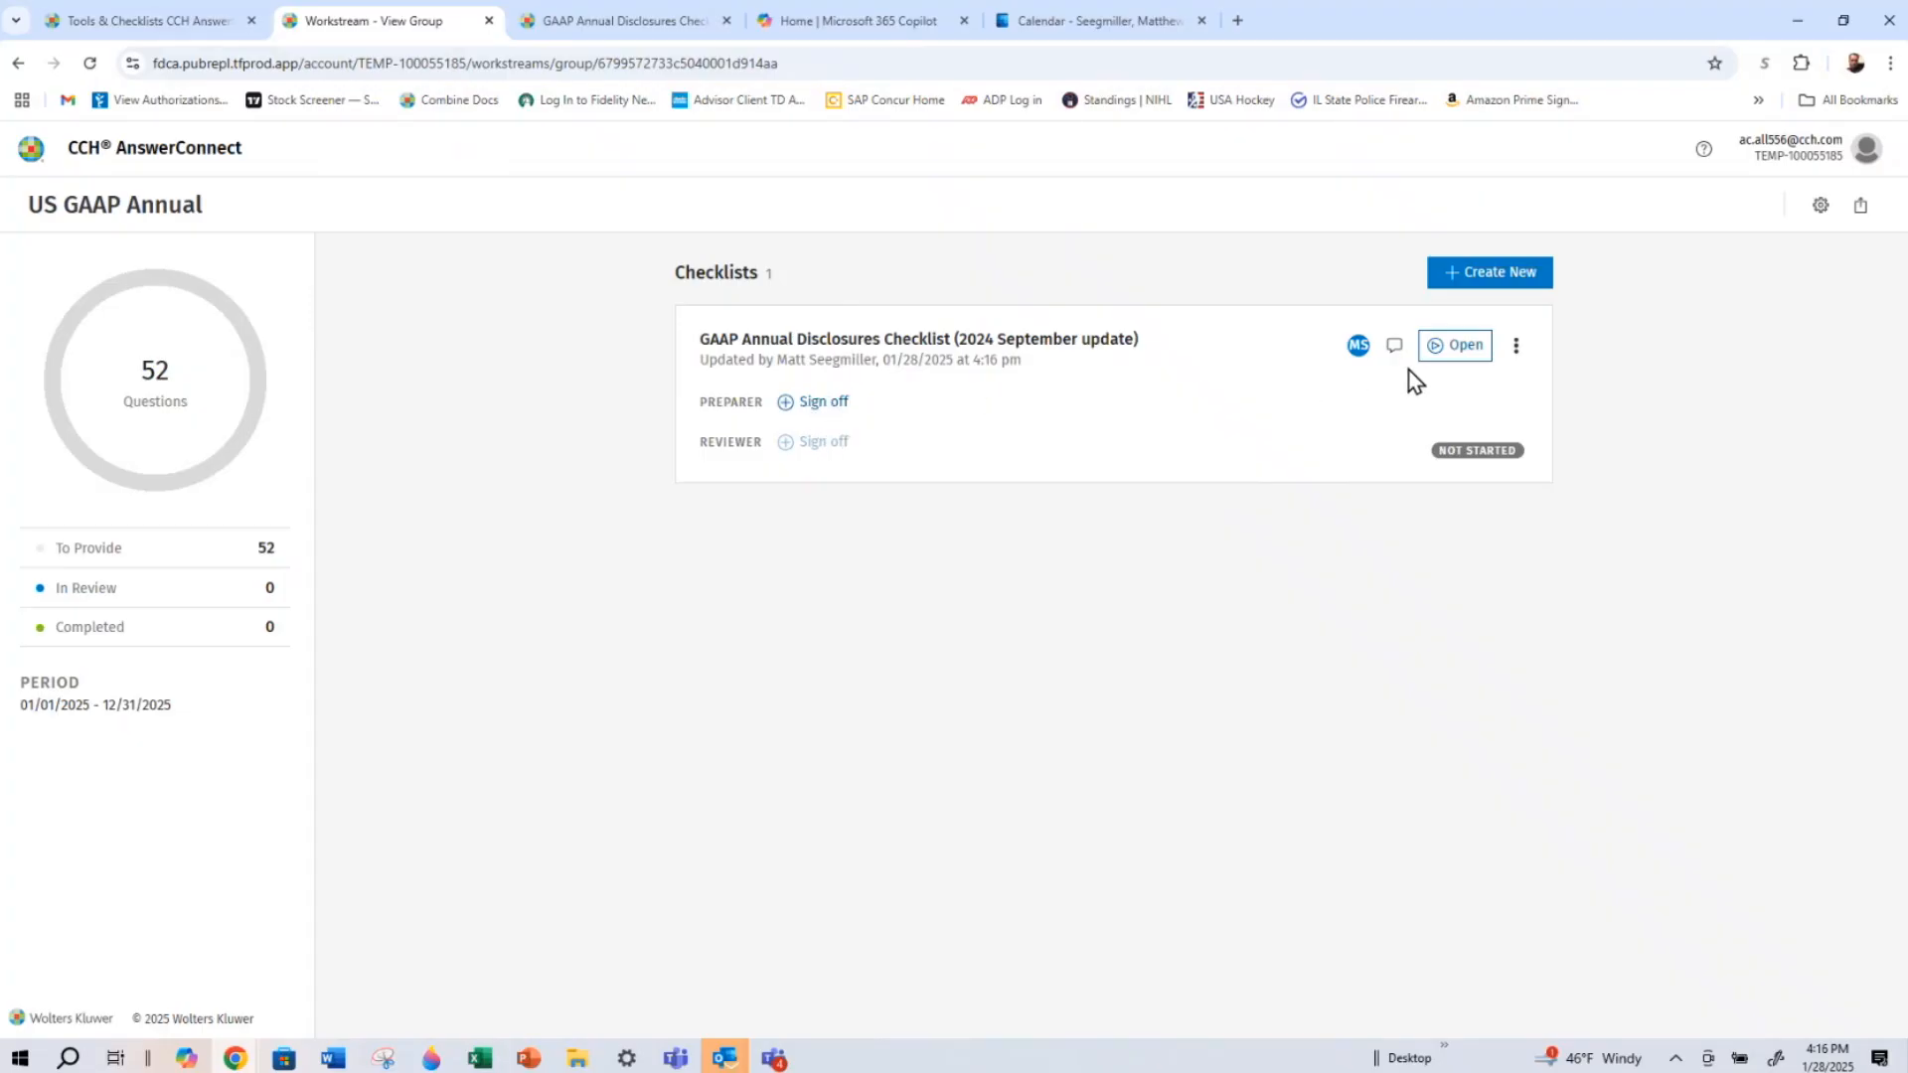
Open the GAAP Annual Disclosures Checklist and answer Yes to the public company, smaller reporting company, interim reporting, income taxes and pushdown accounting questions
{"action": "left_click", "coordinate": [1458, 373]}
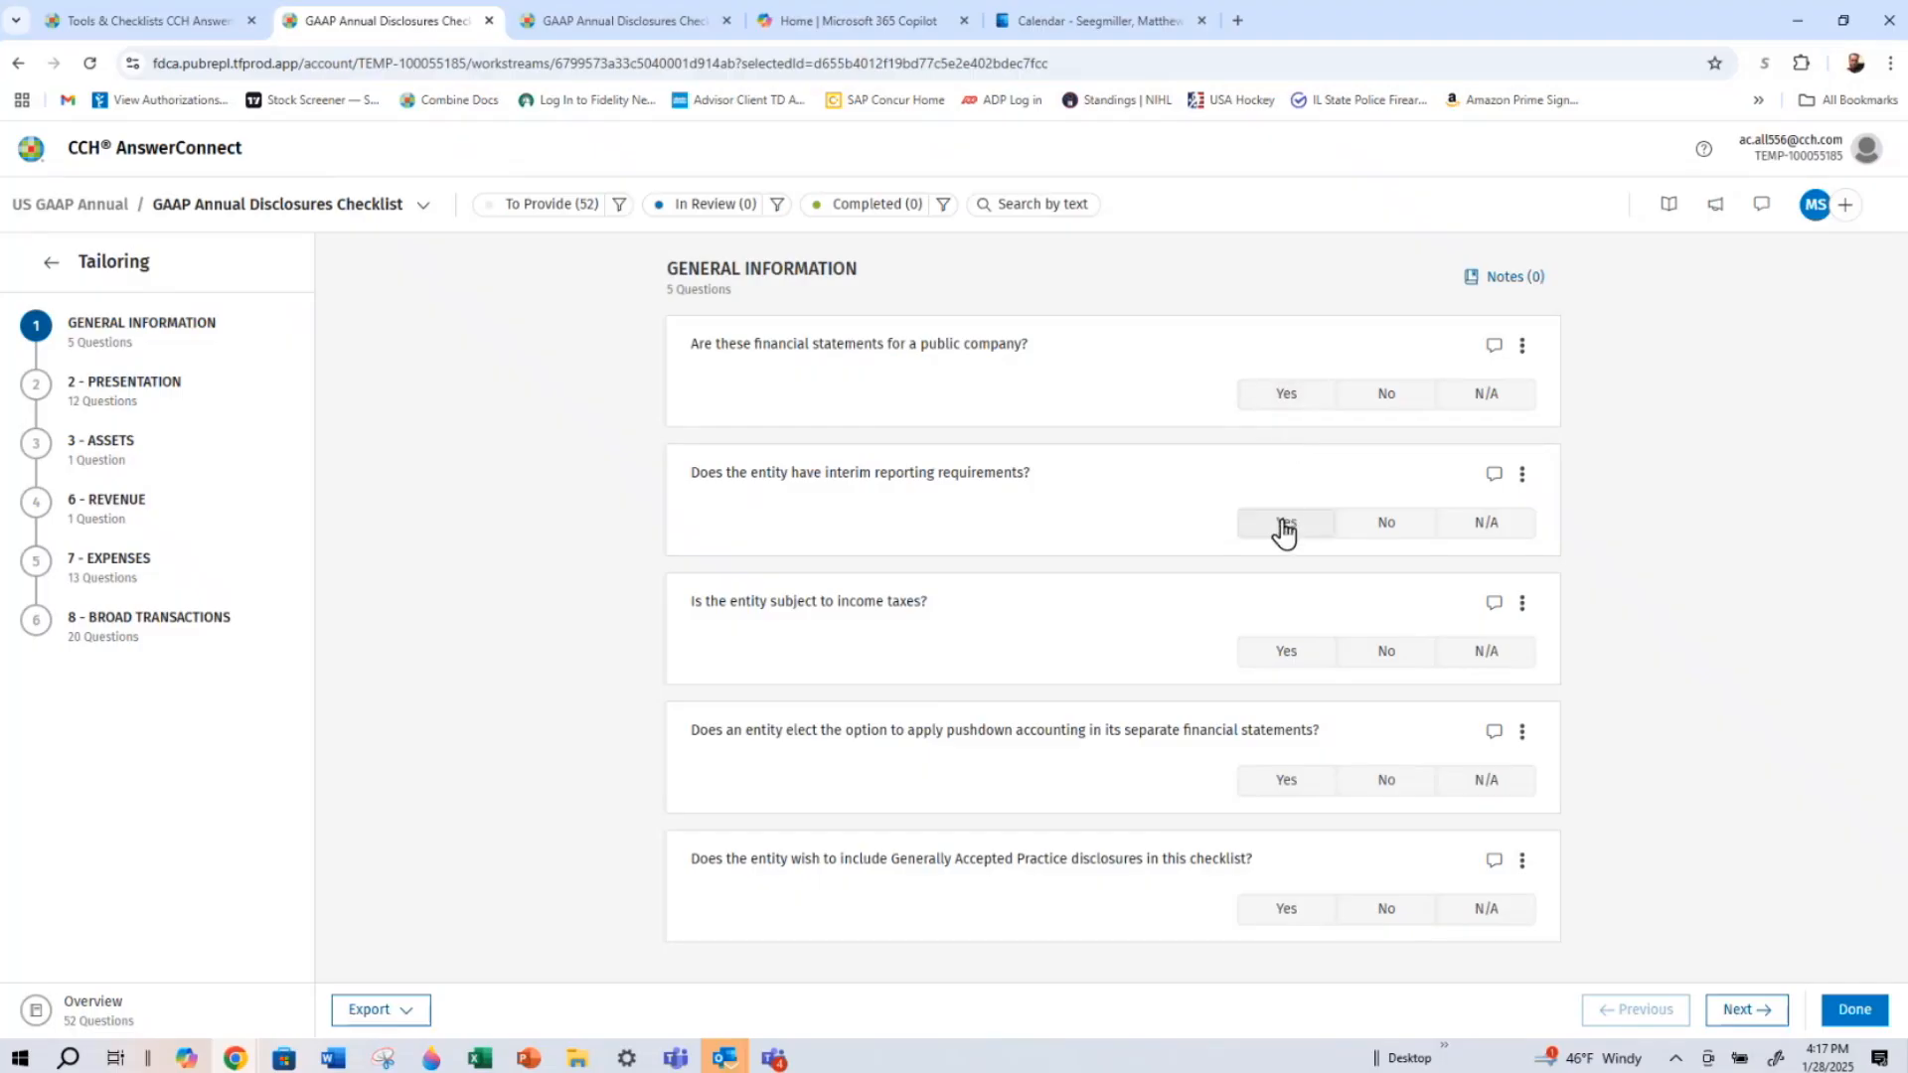
{"action": "left_click", "coordinate": [1284, 403]}
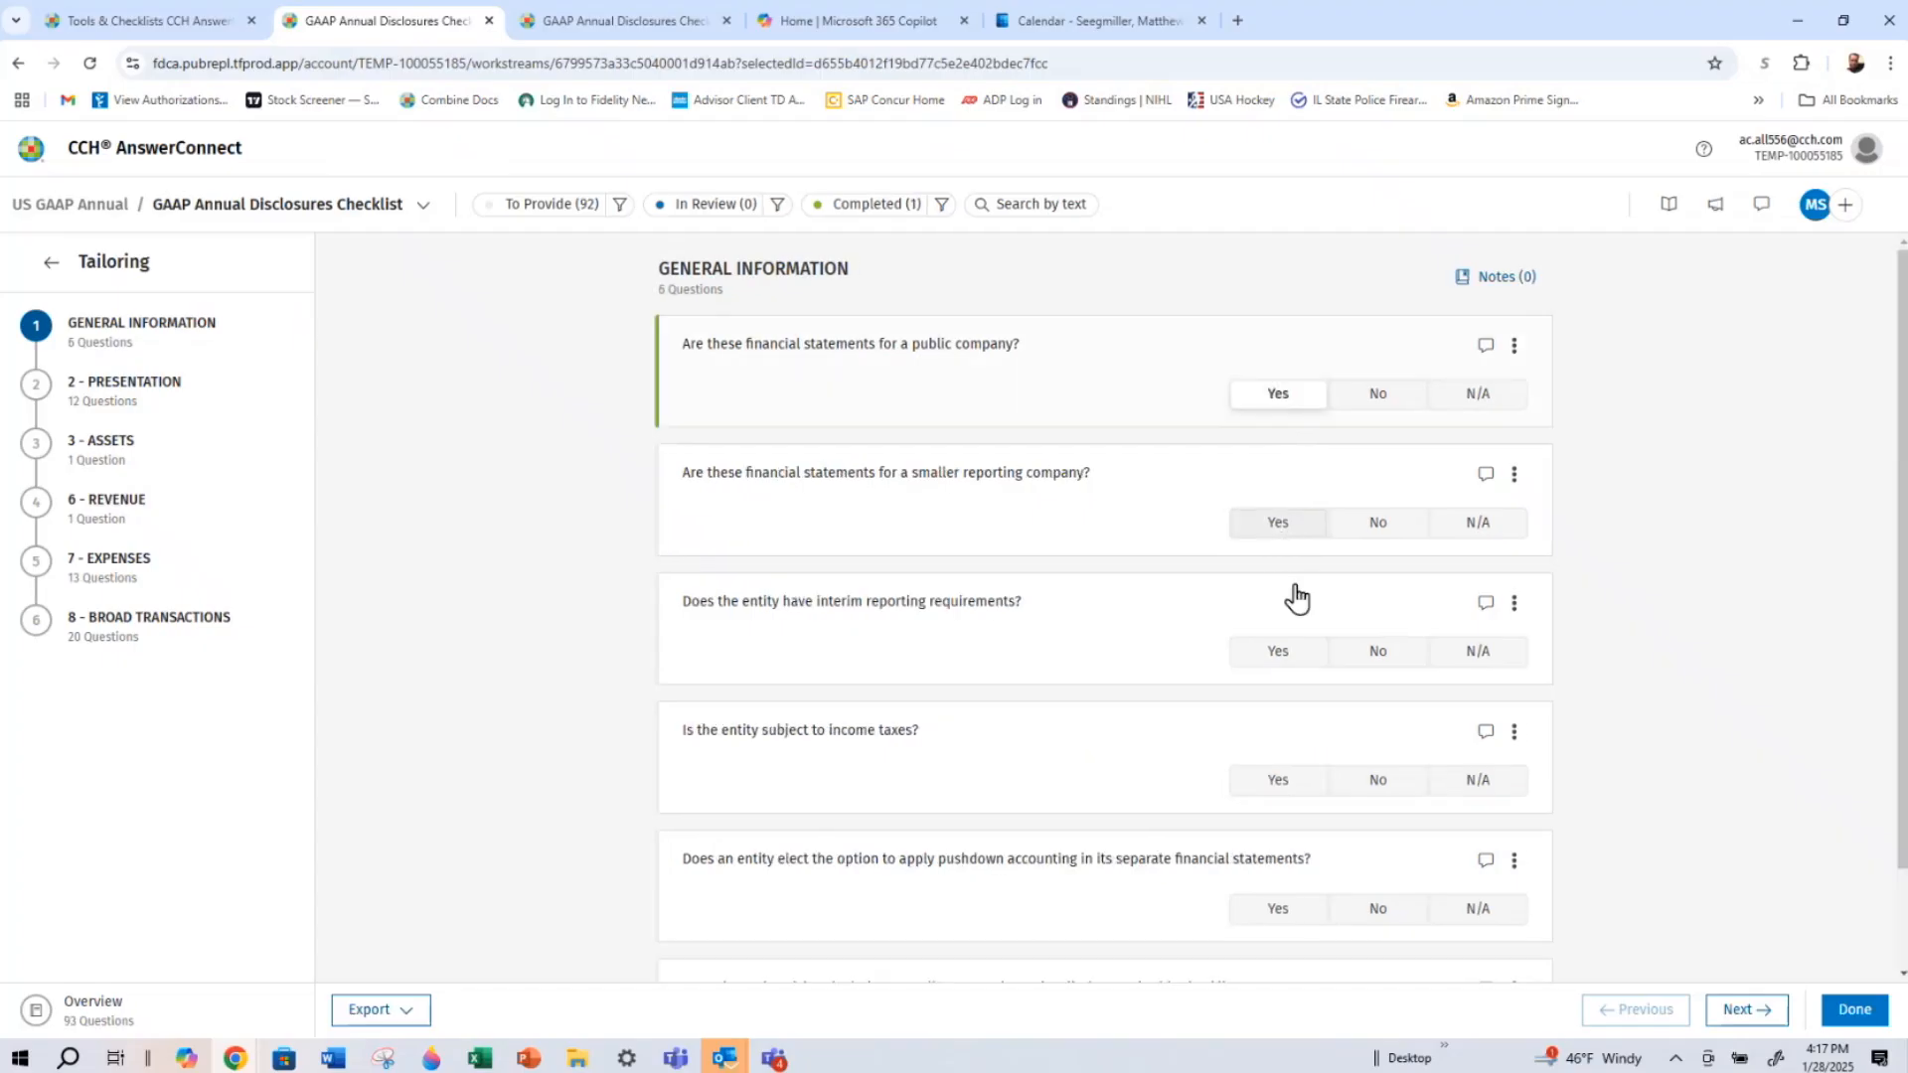
{"action": "left_click", "coordinate": [1289, 658]}
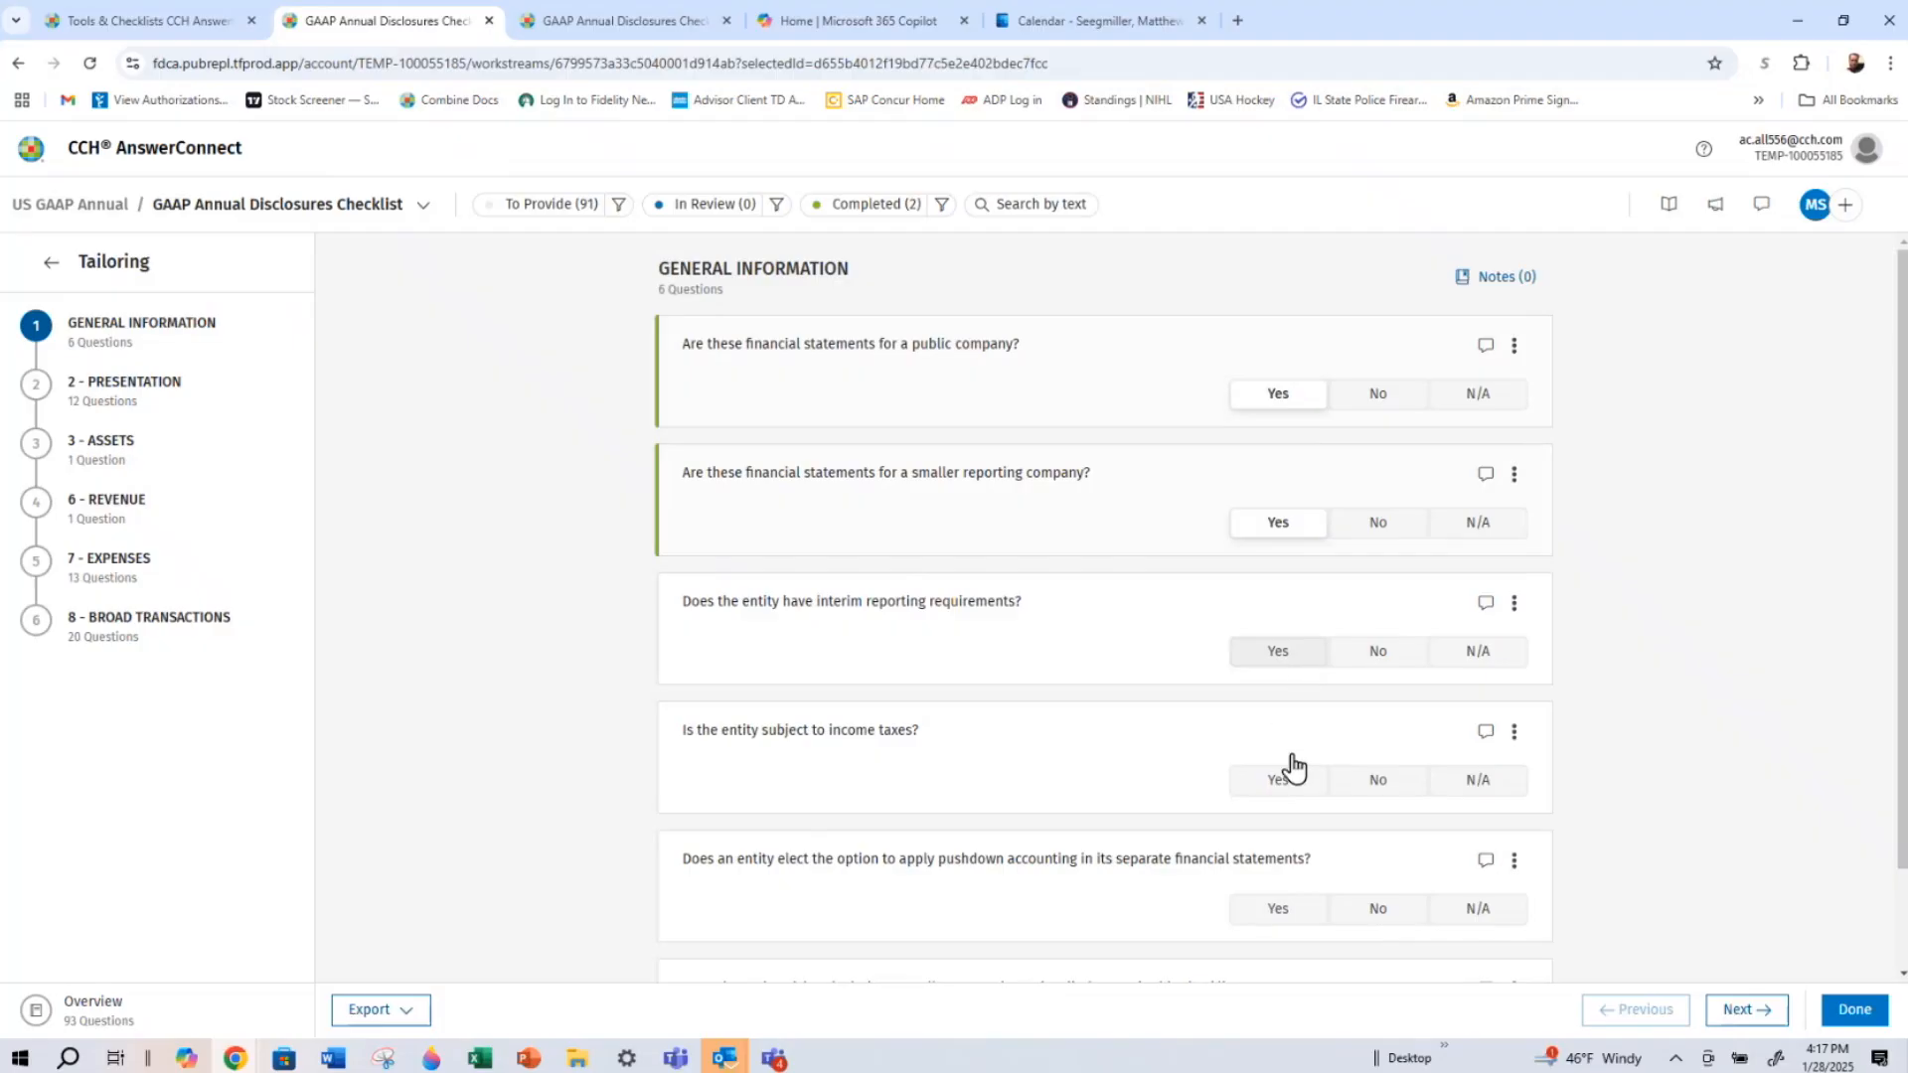
{"action": "left_click", "coordinate": [1290, 788]}
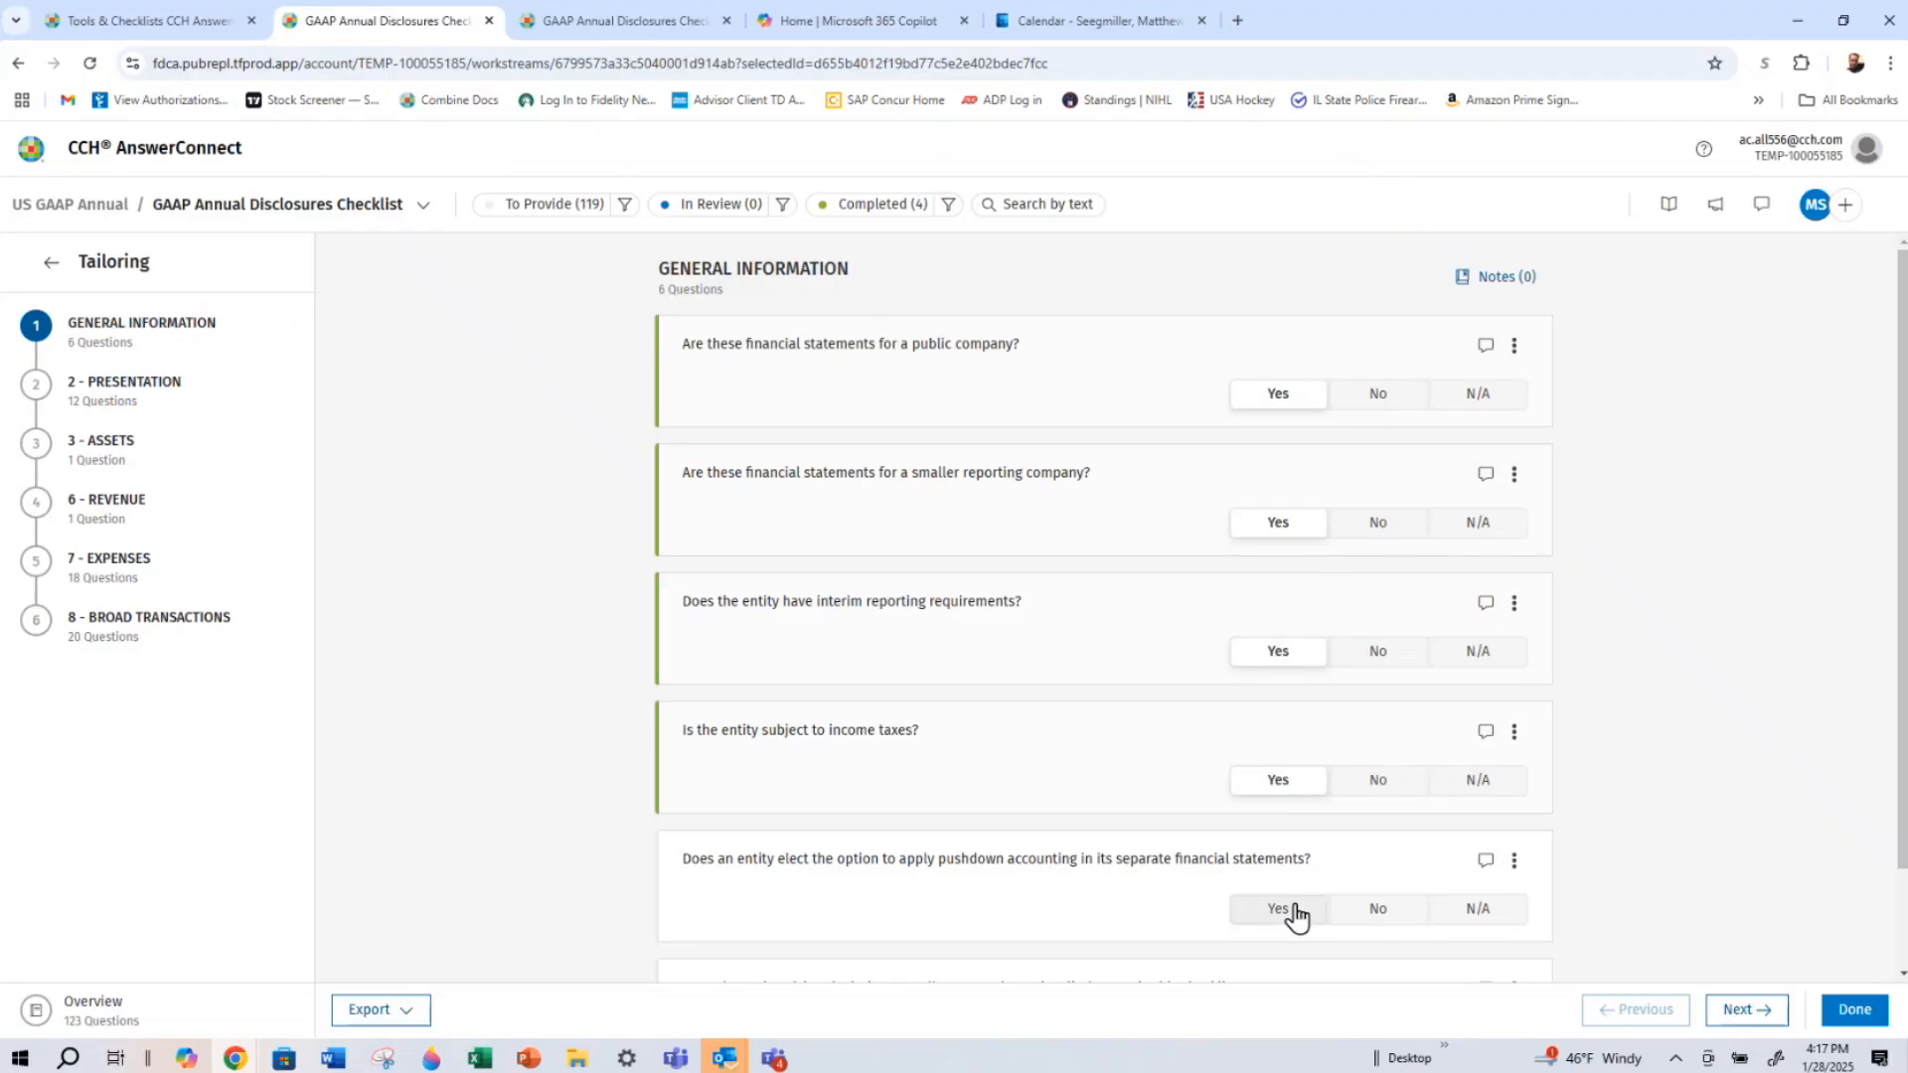
{"action": "left_click", "coordinate": [1292, 911]}
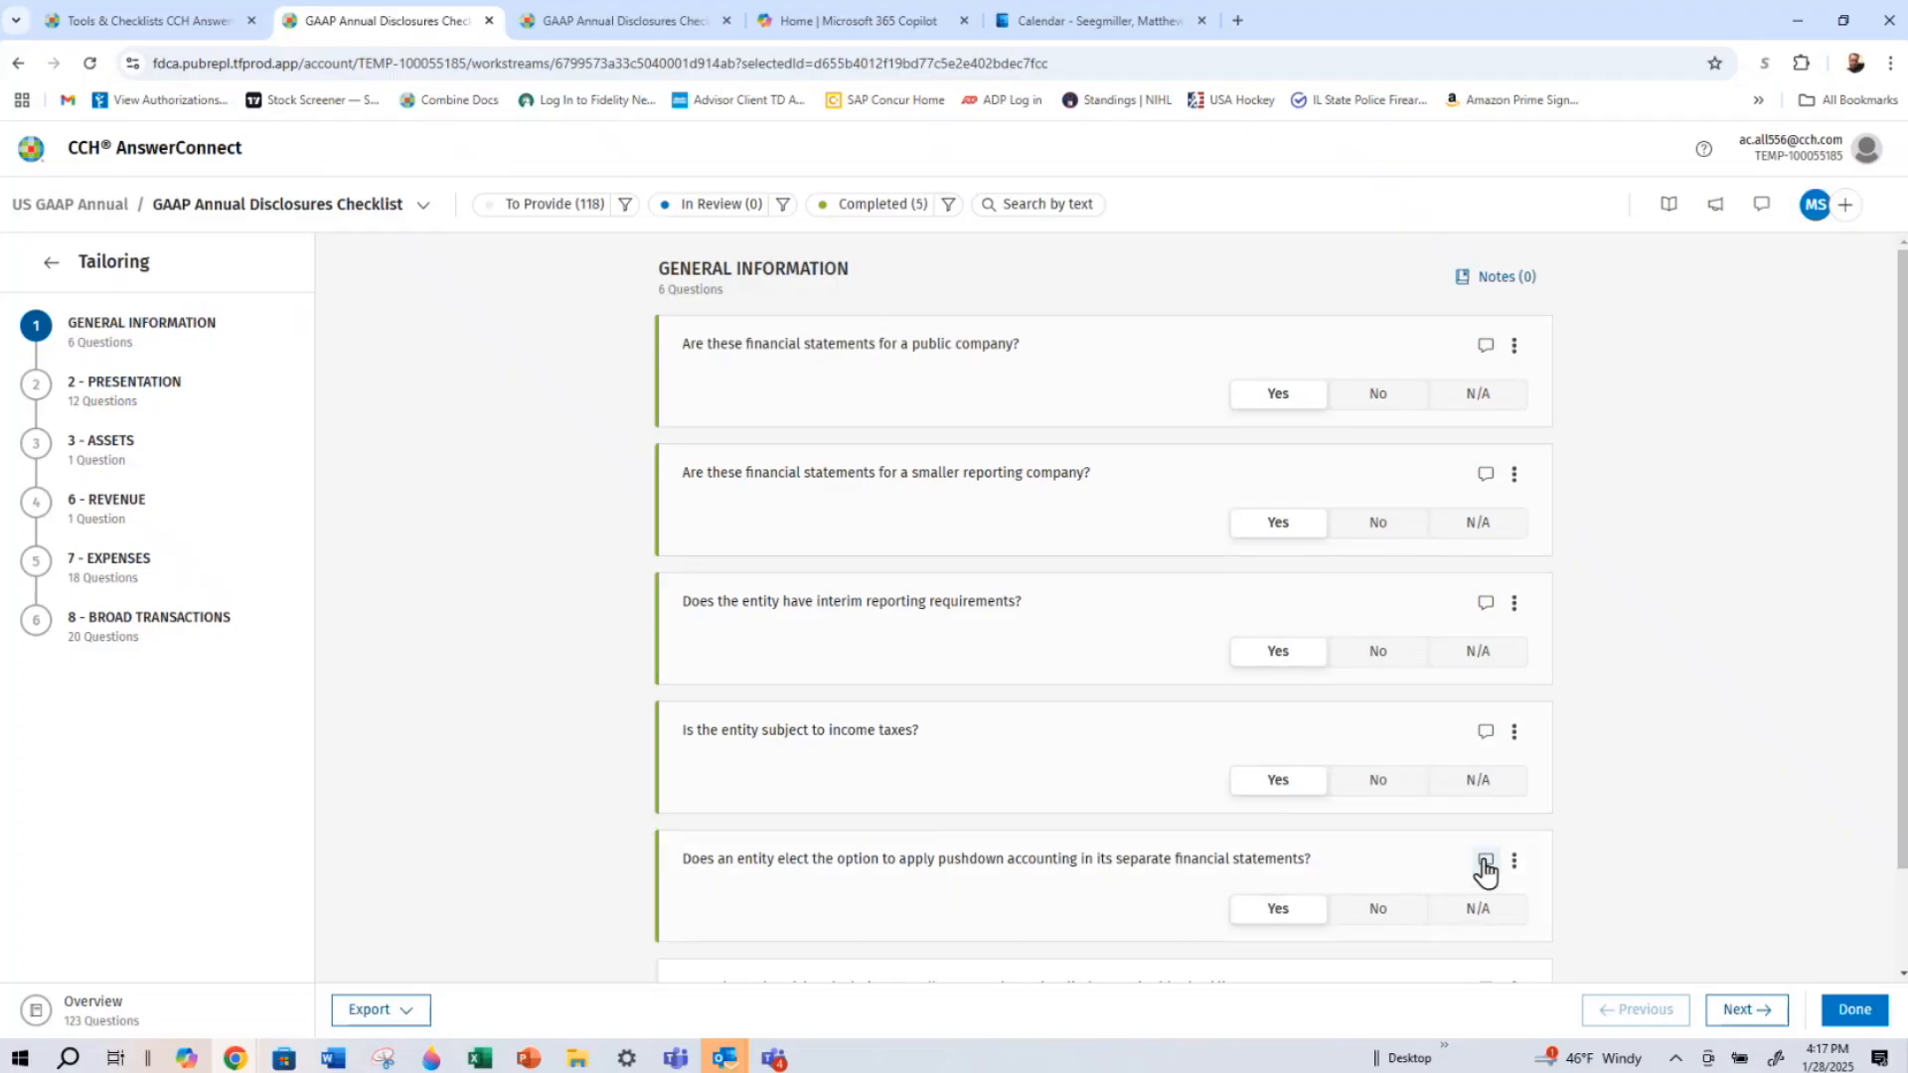
View the comments area for the pushdown accounting question and close it without adding a comment
{"action": "left_click", "coordinate": [1485, 860]}
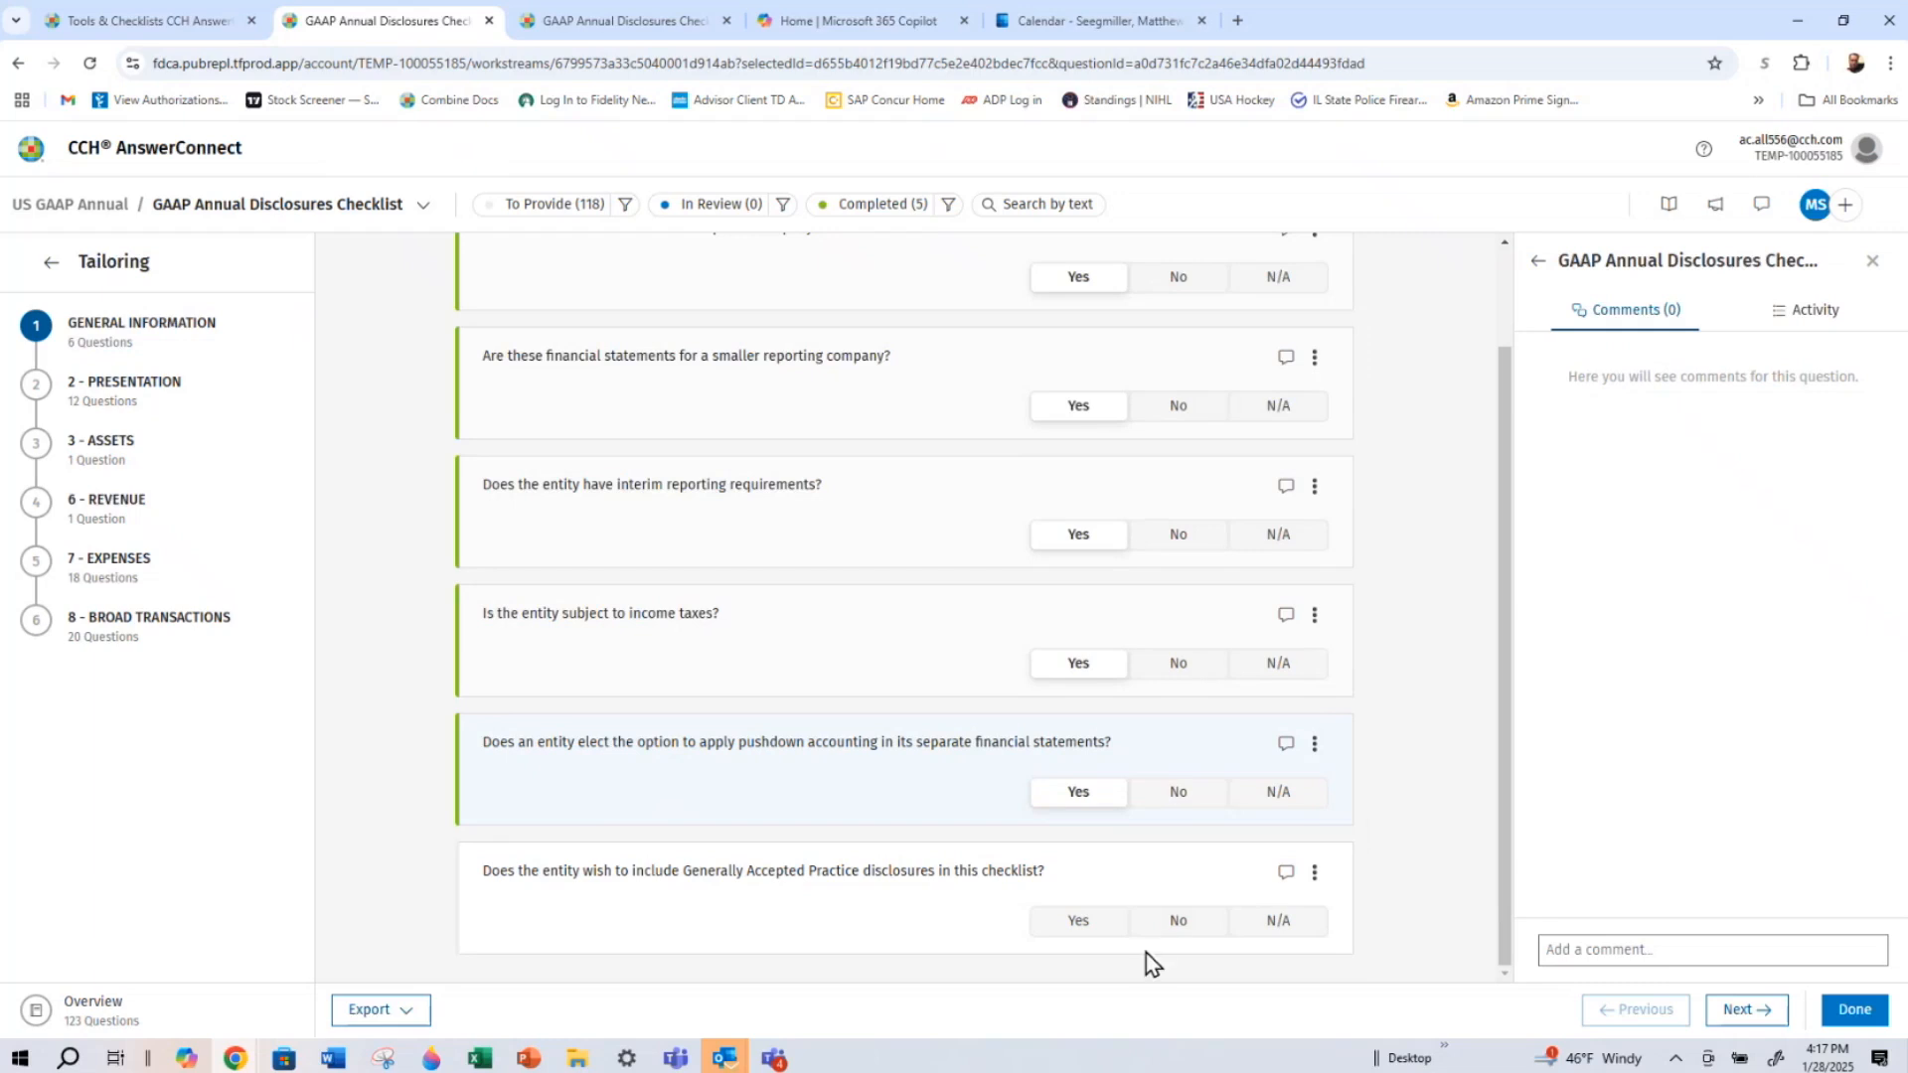
{"action": "left_click", "coordinate": [1569, 951]}
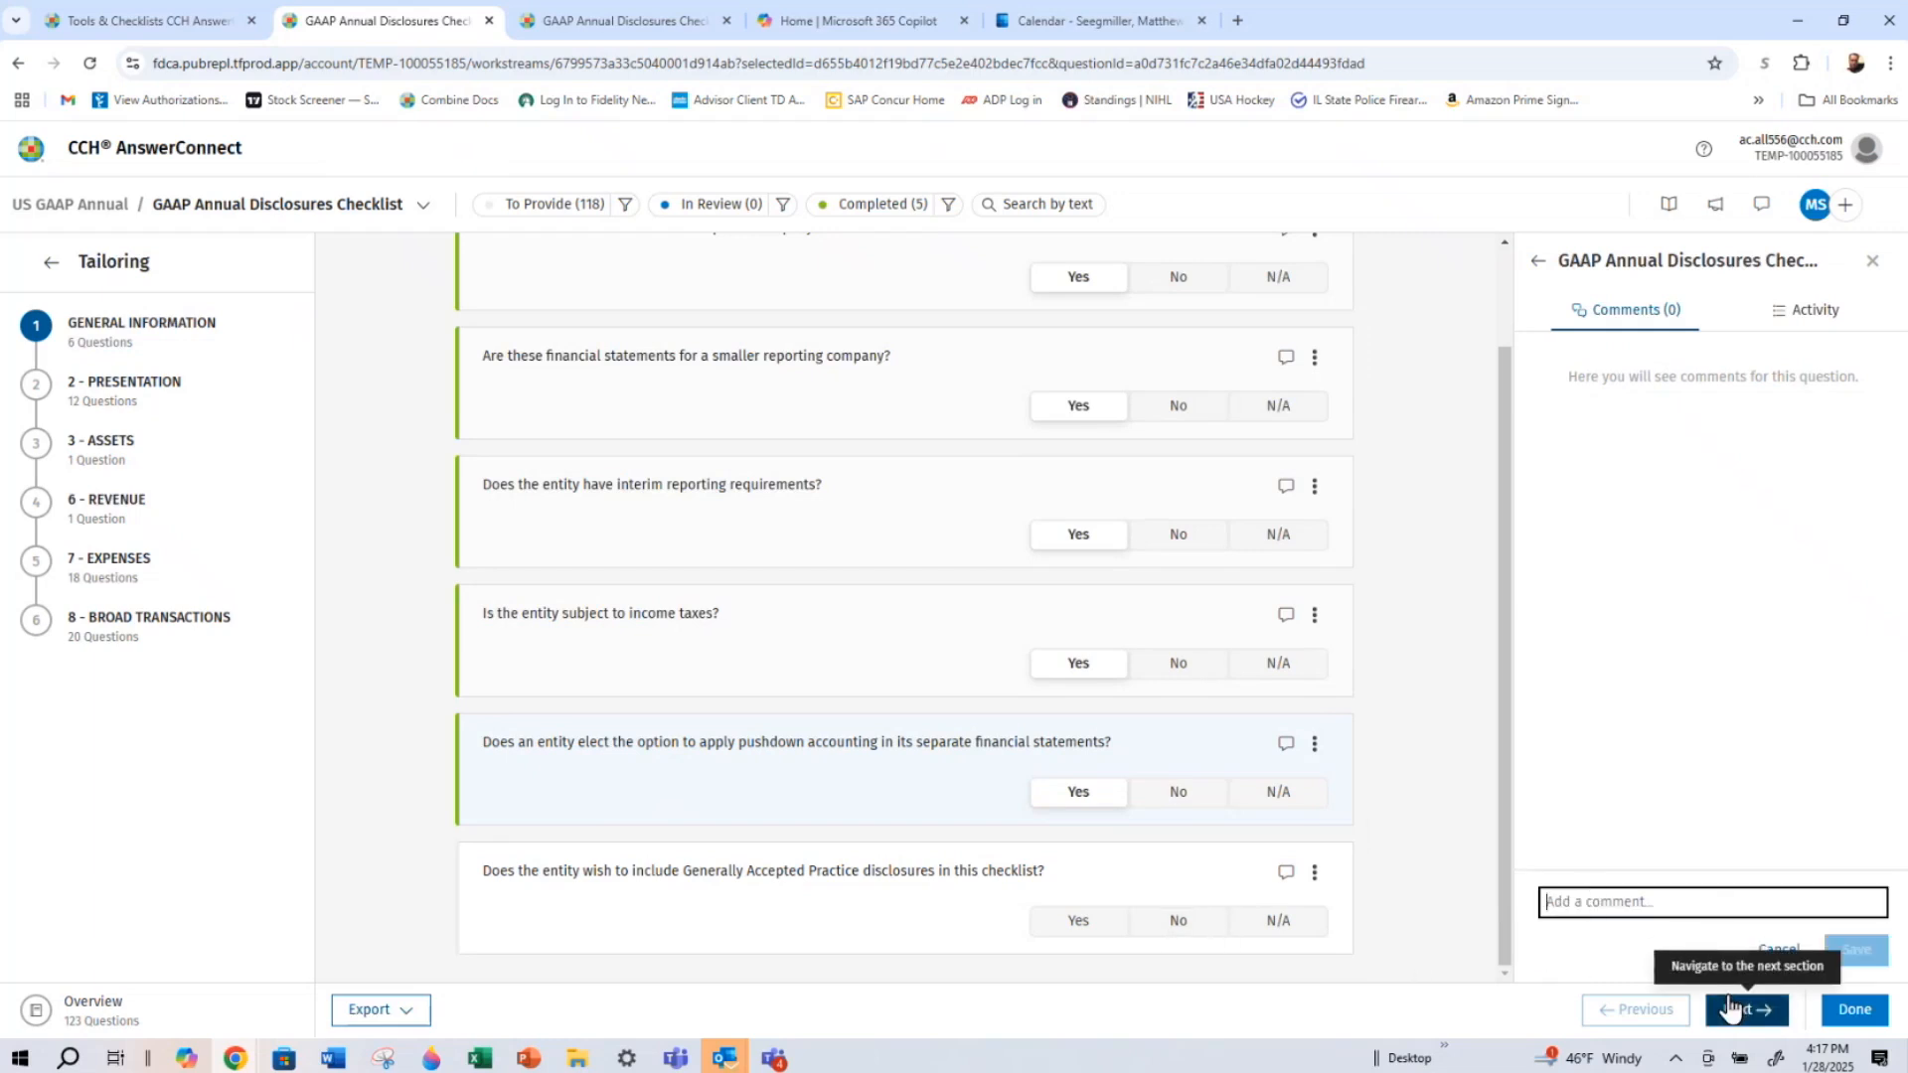
{"action": "left_click", "coordinate": [1873, 261]}
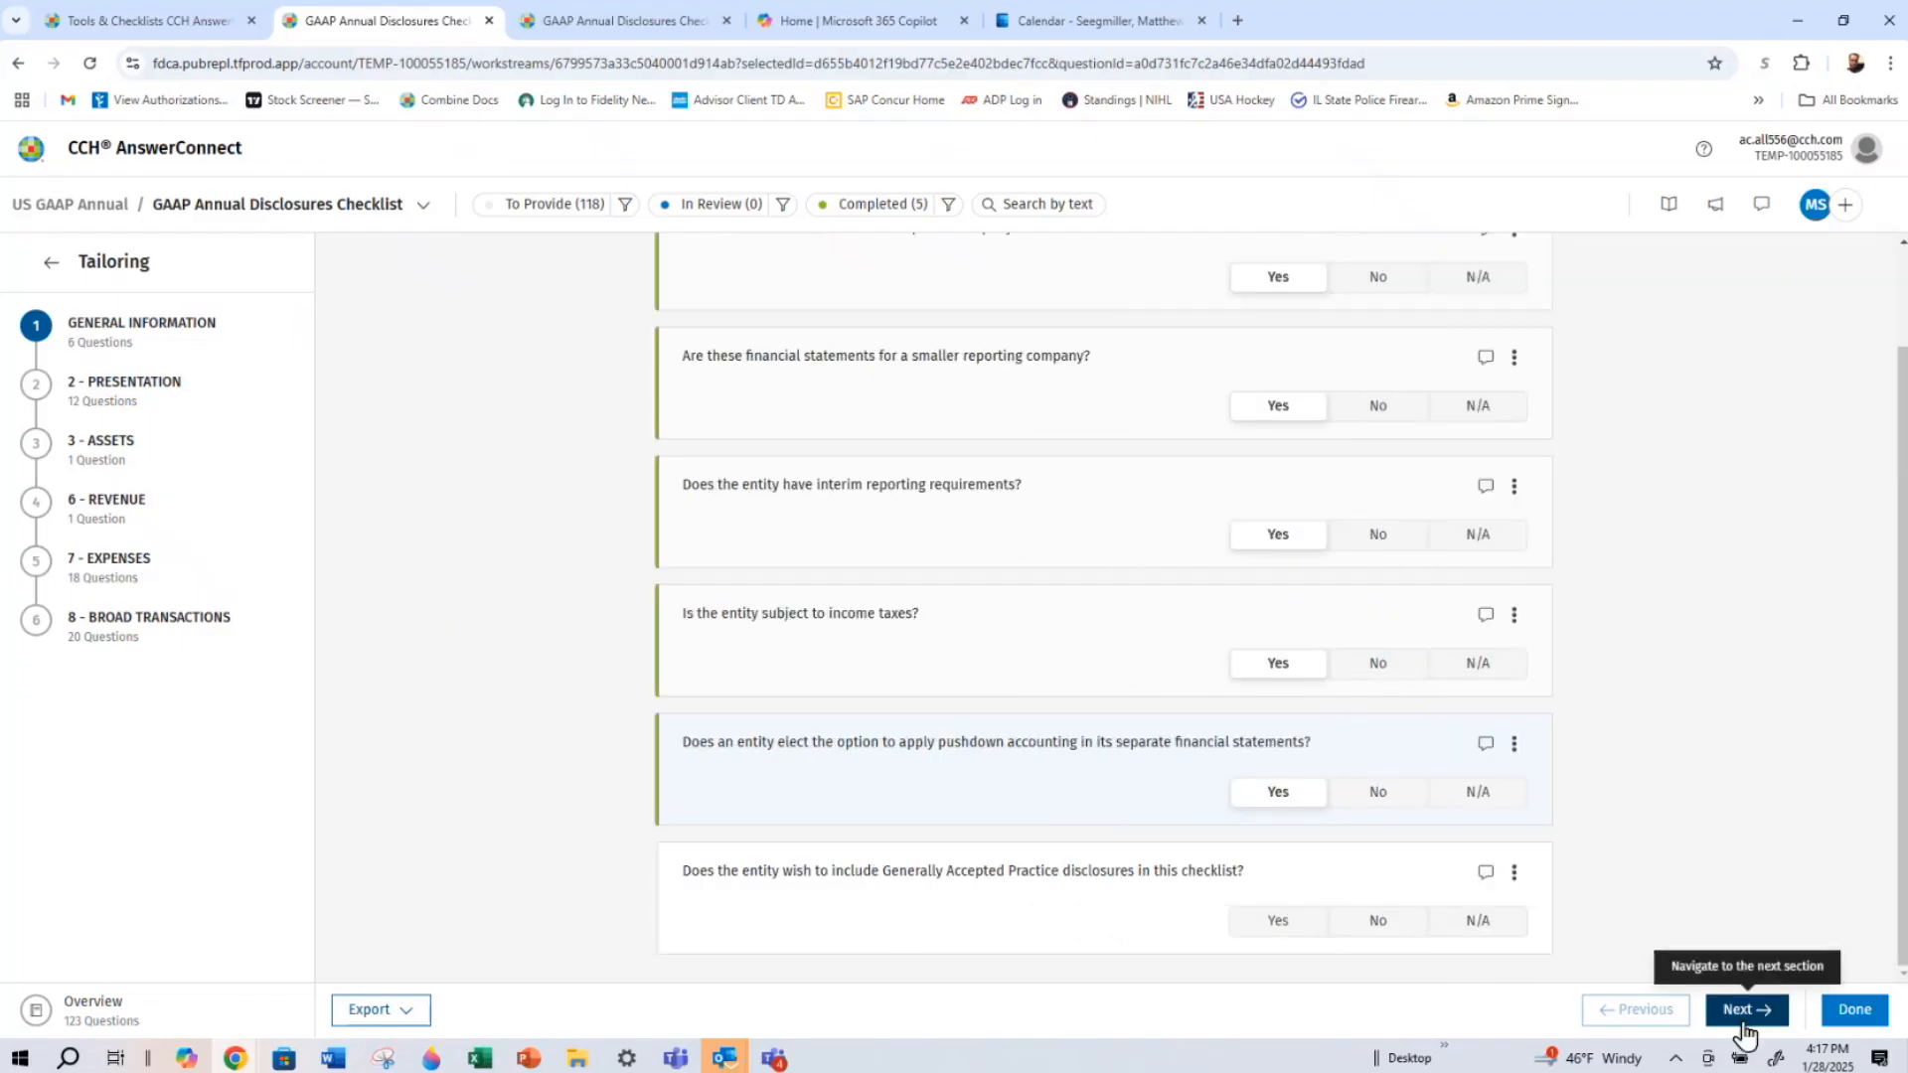
Answer Yes to including Generally Accepted Practice disclosures and continue to the Presentation tailoring questions
{"action": "left_click", "coordinate": [1292, 921]}
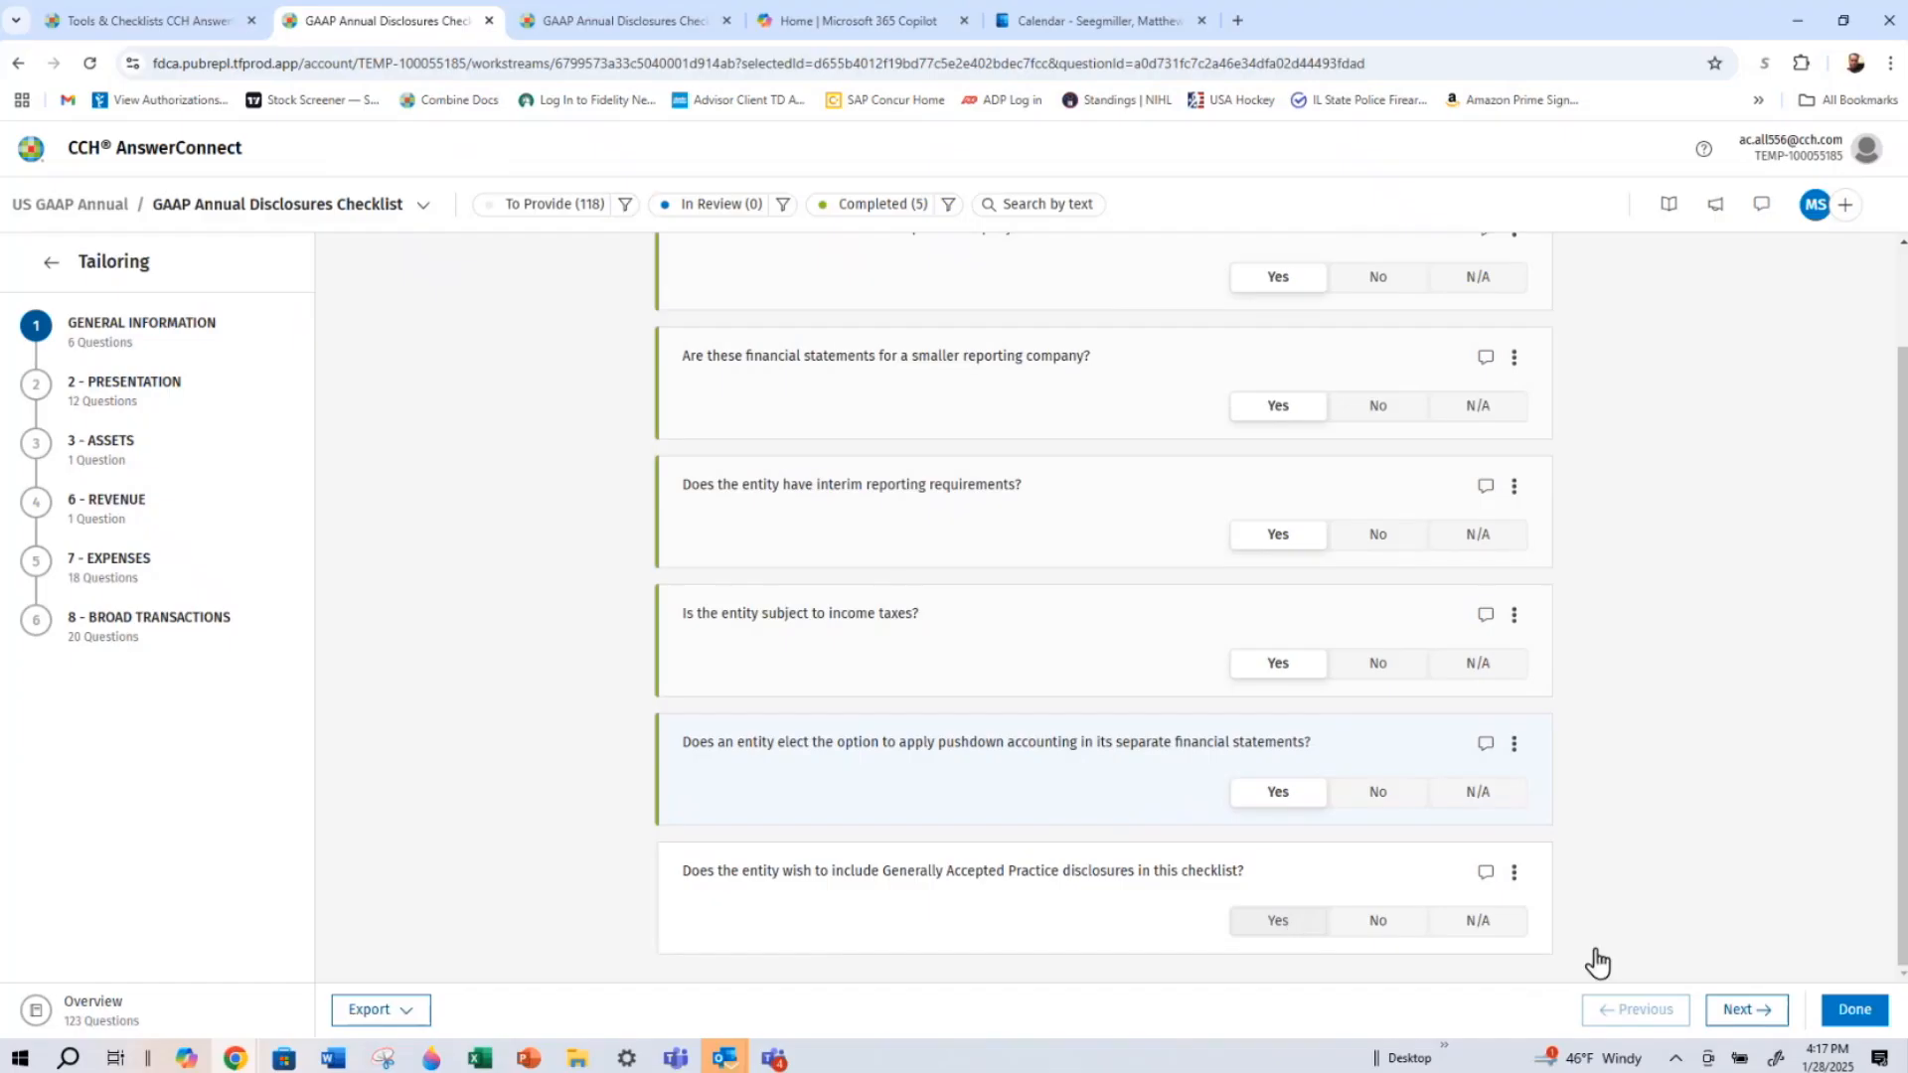
{"action": "left_click", "coordinate": [1737, 1011]}
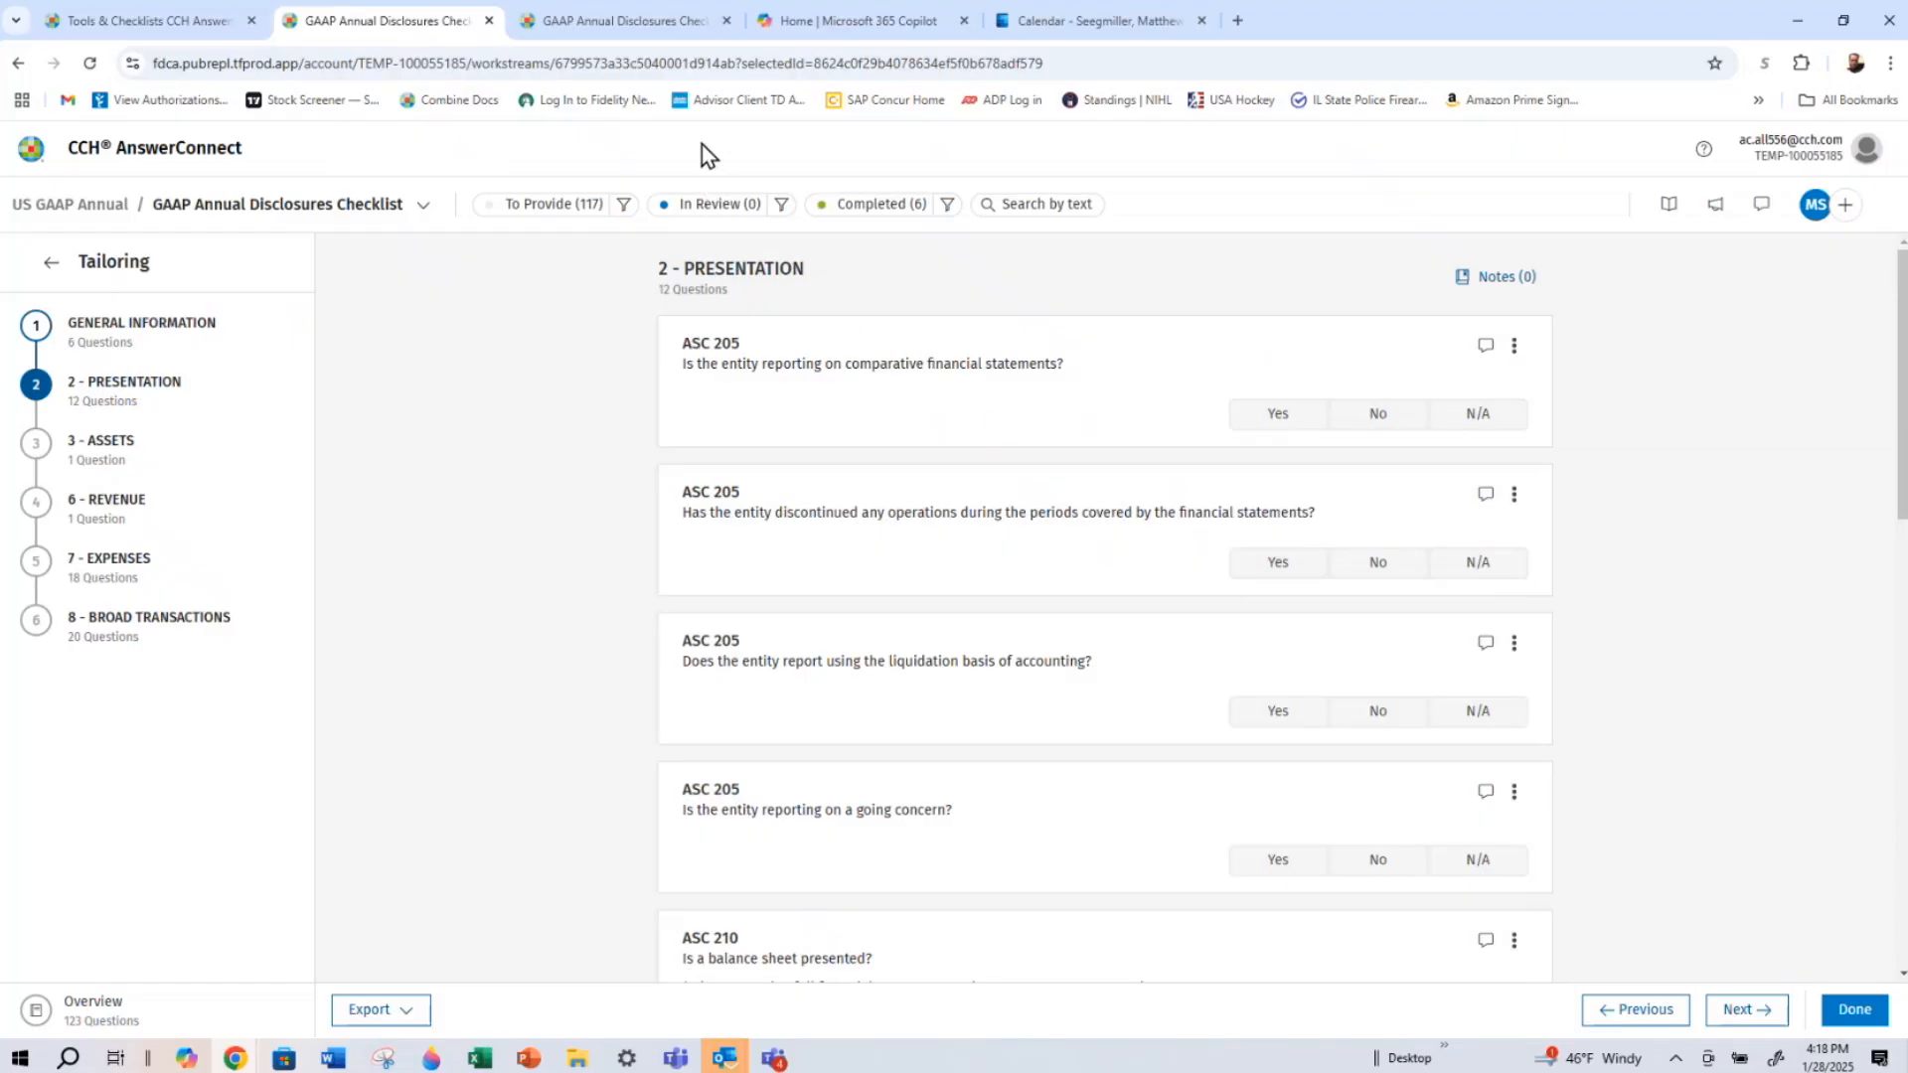
Switch to the completed US GAAP Checklist Annual and read the ASC 205-10-45-3 source cited in its first Overall question
{"action": "left_click", "coordinate": [616, 21]}
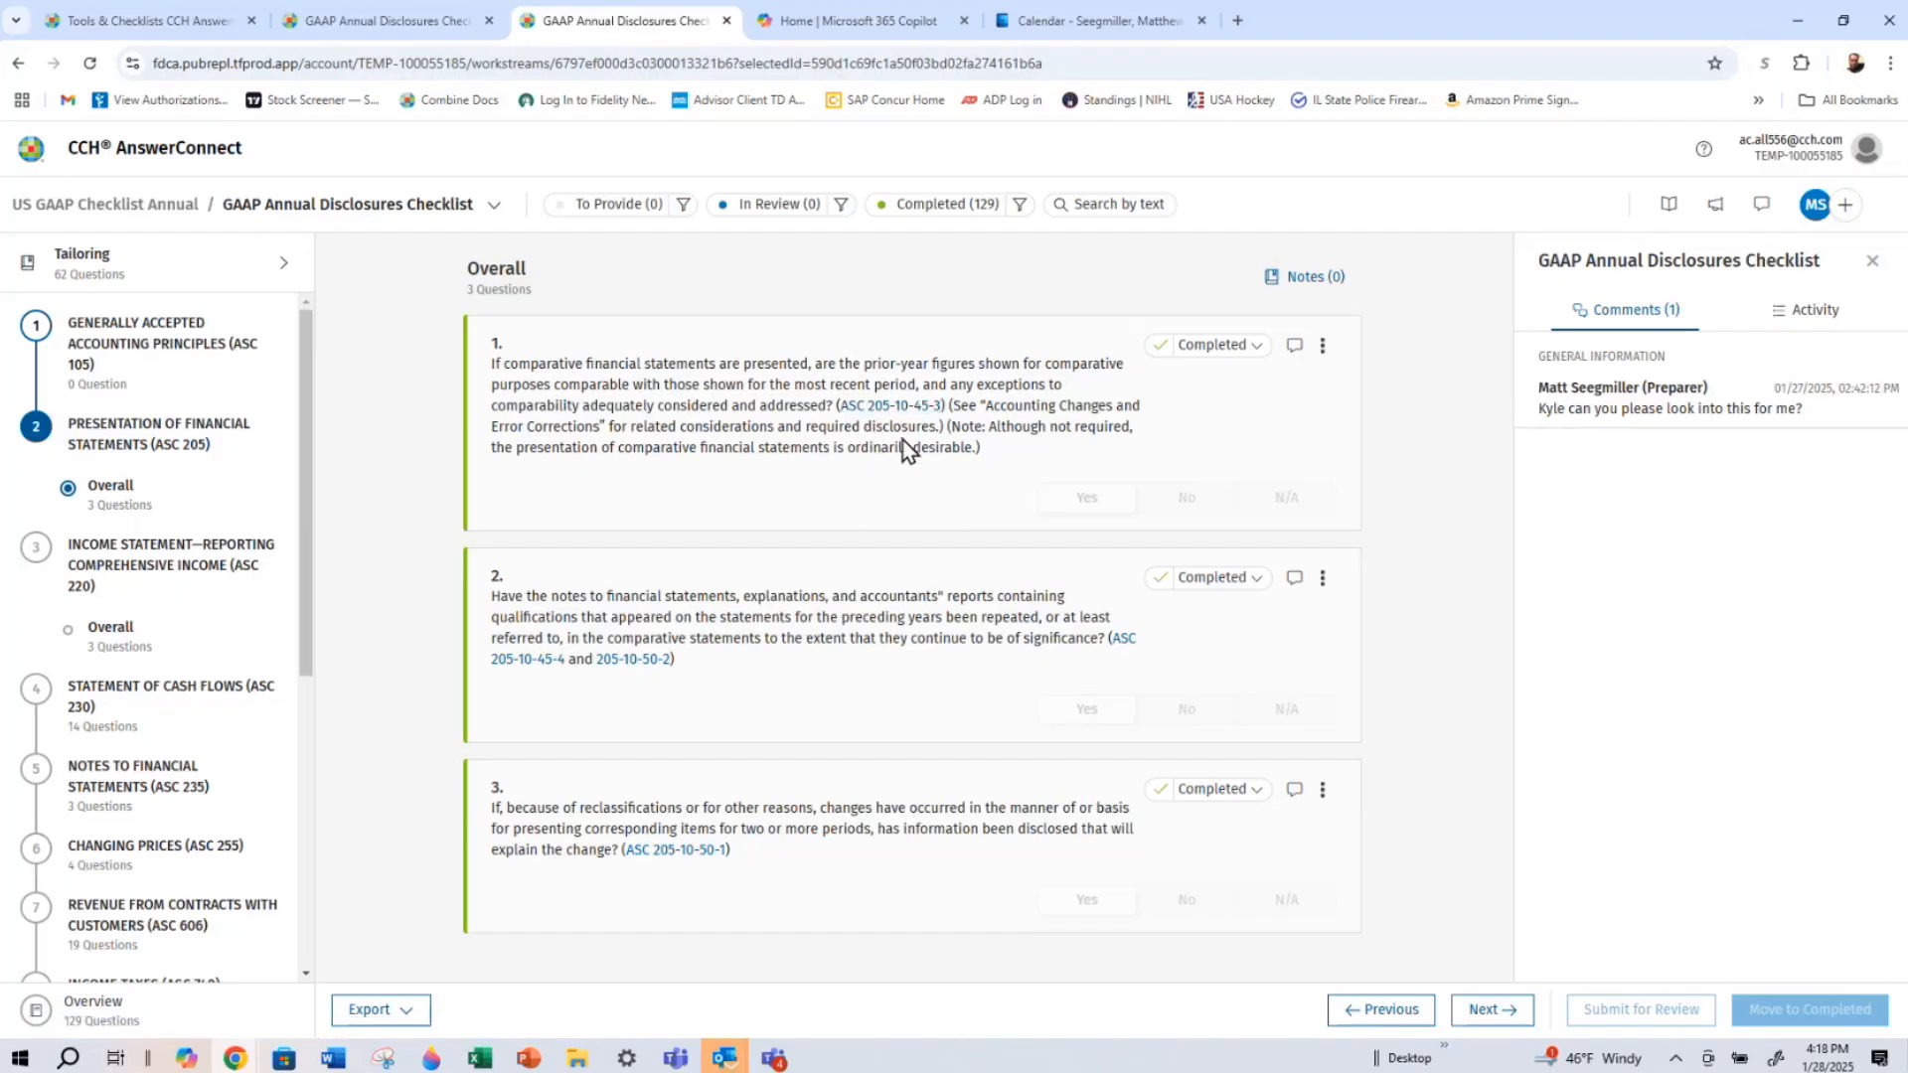
{"action": "left_click", "coordinate": [872, 406]}
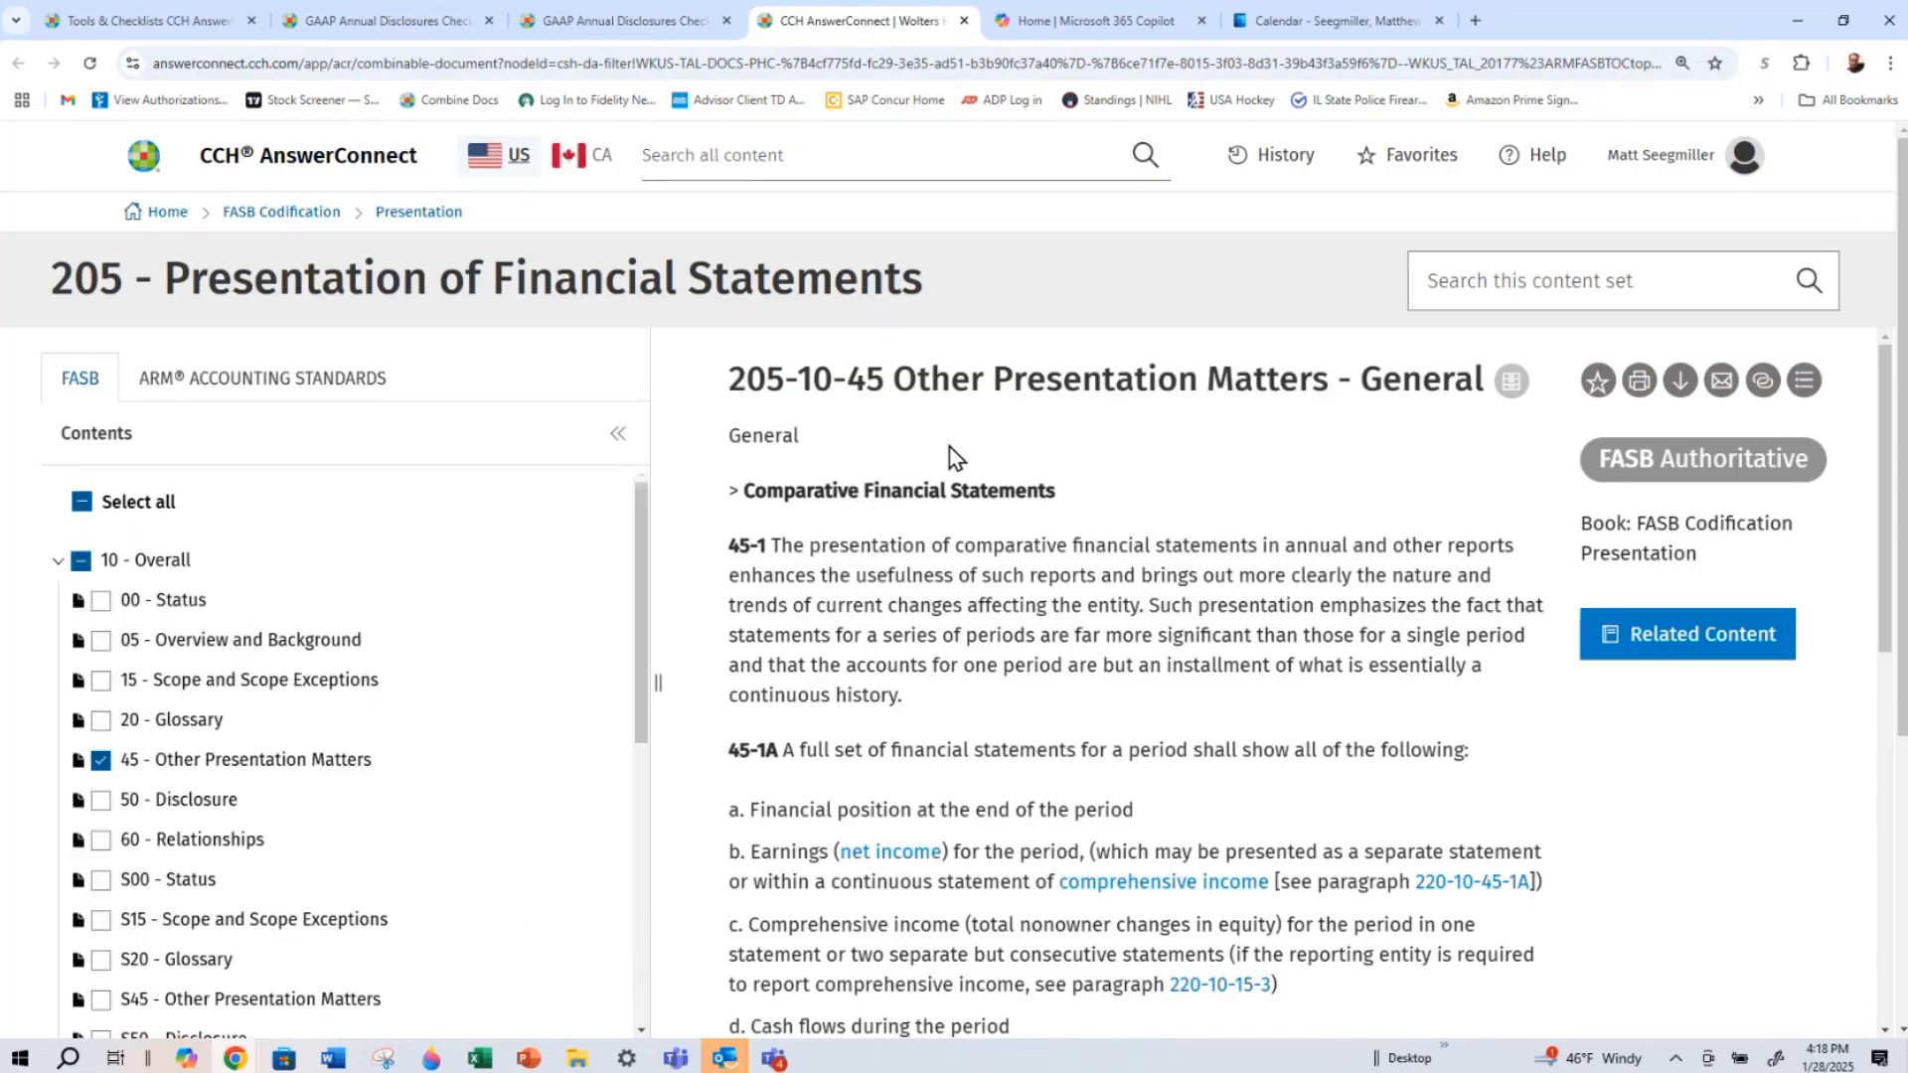
{"action": "scroll", "coordinate": [928, 537], "scroll_direction": "down", "scroll_amount": 3}
{"action": "scroll", "coordinate": [932, 541], "scroll_direction": "up", "scroll_amount": 3}
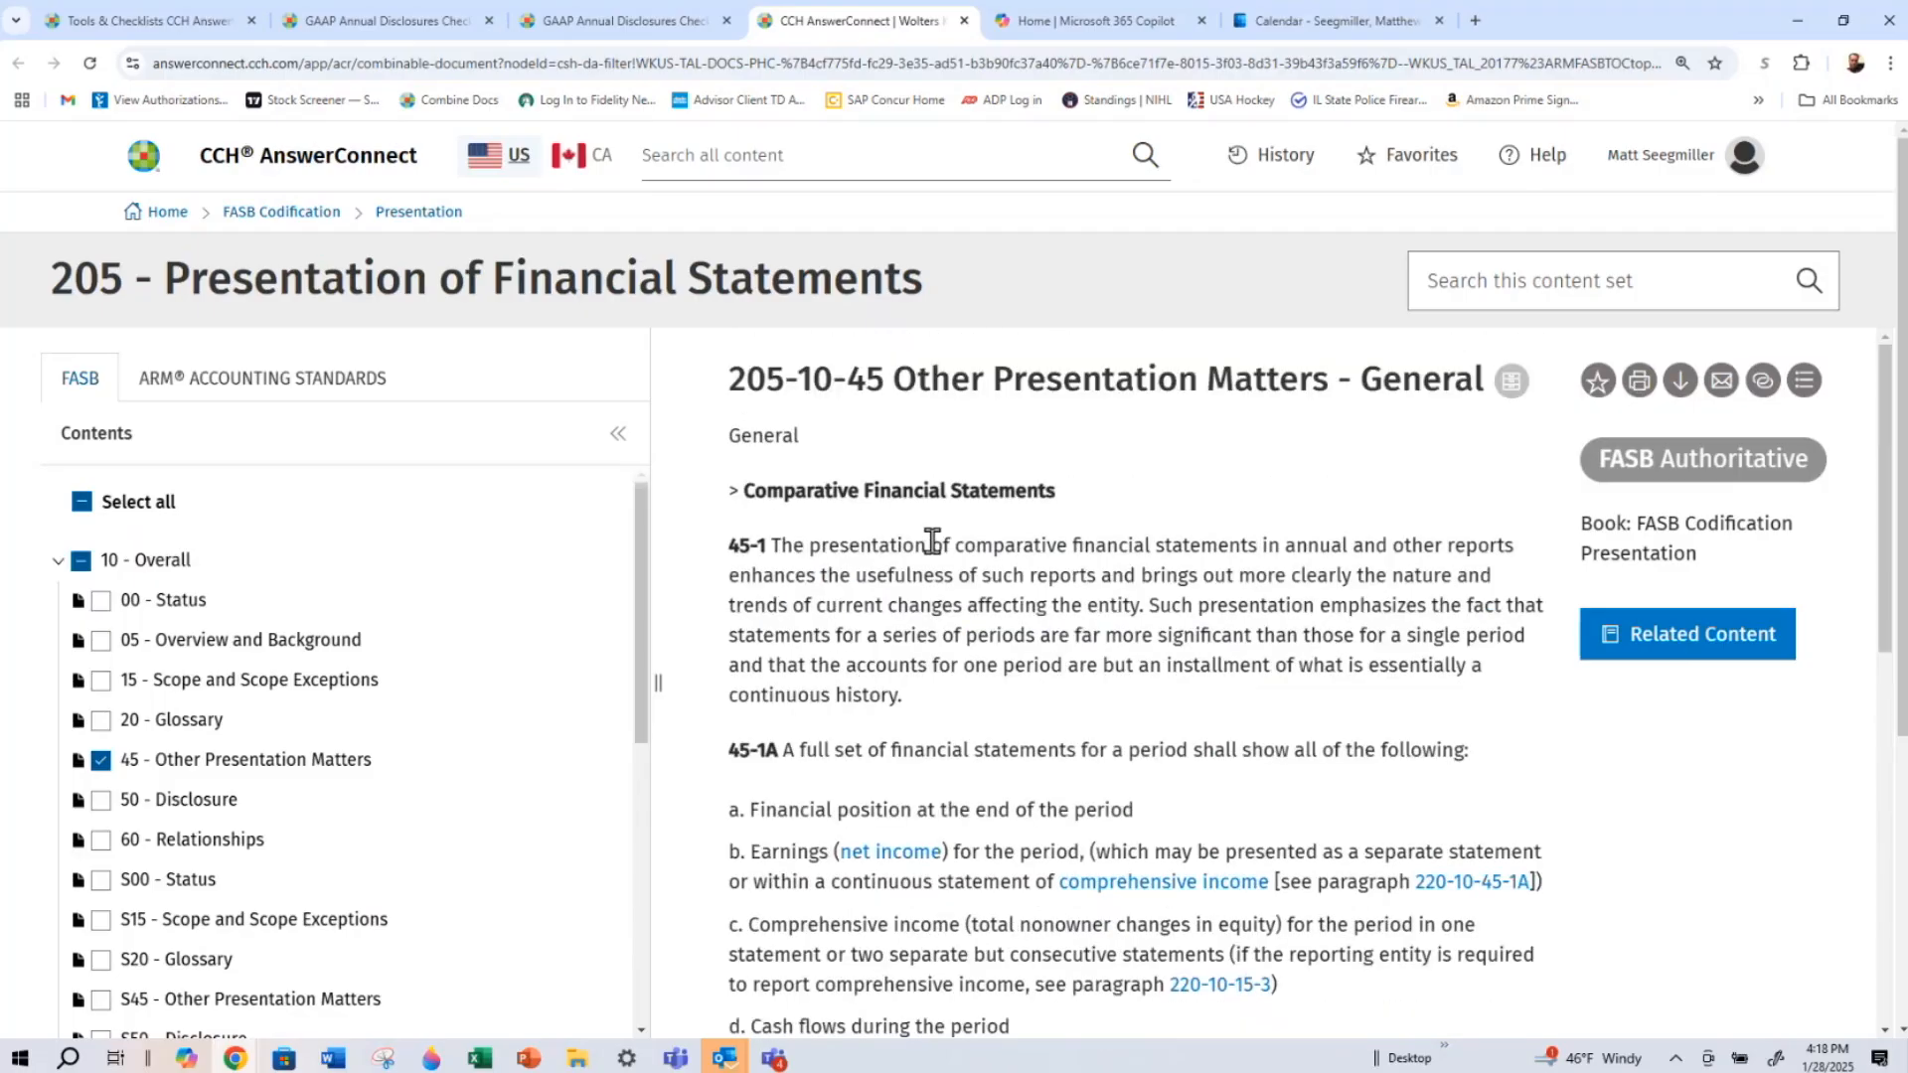
Revisit the completed checklist and its cited FASB source, and return to the new checklist's Presentation questions
{"action": "left_click", "coordinate": [641, 21]}
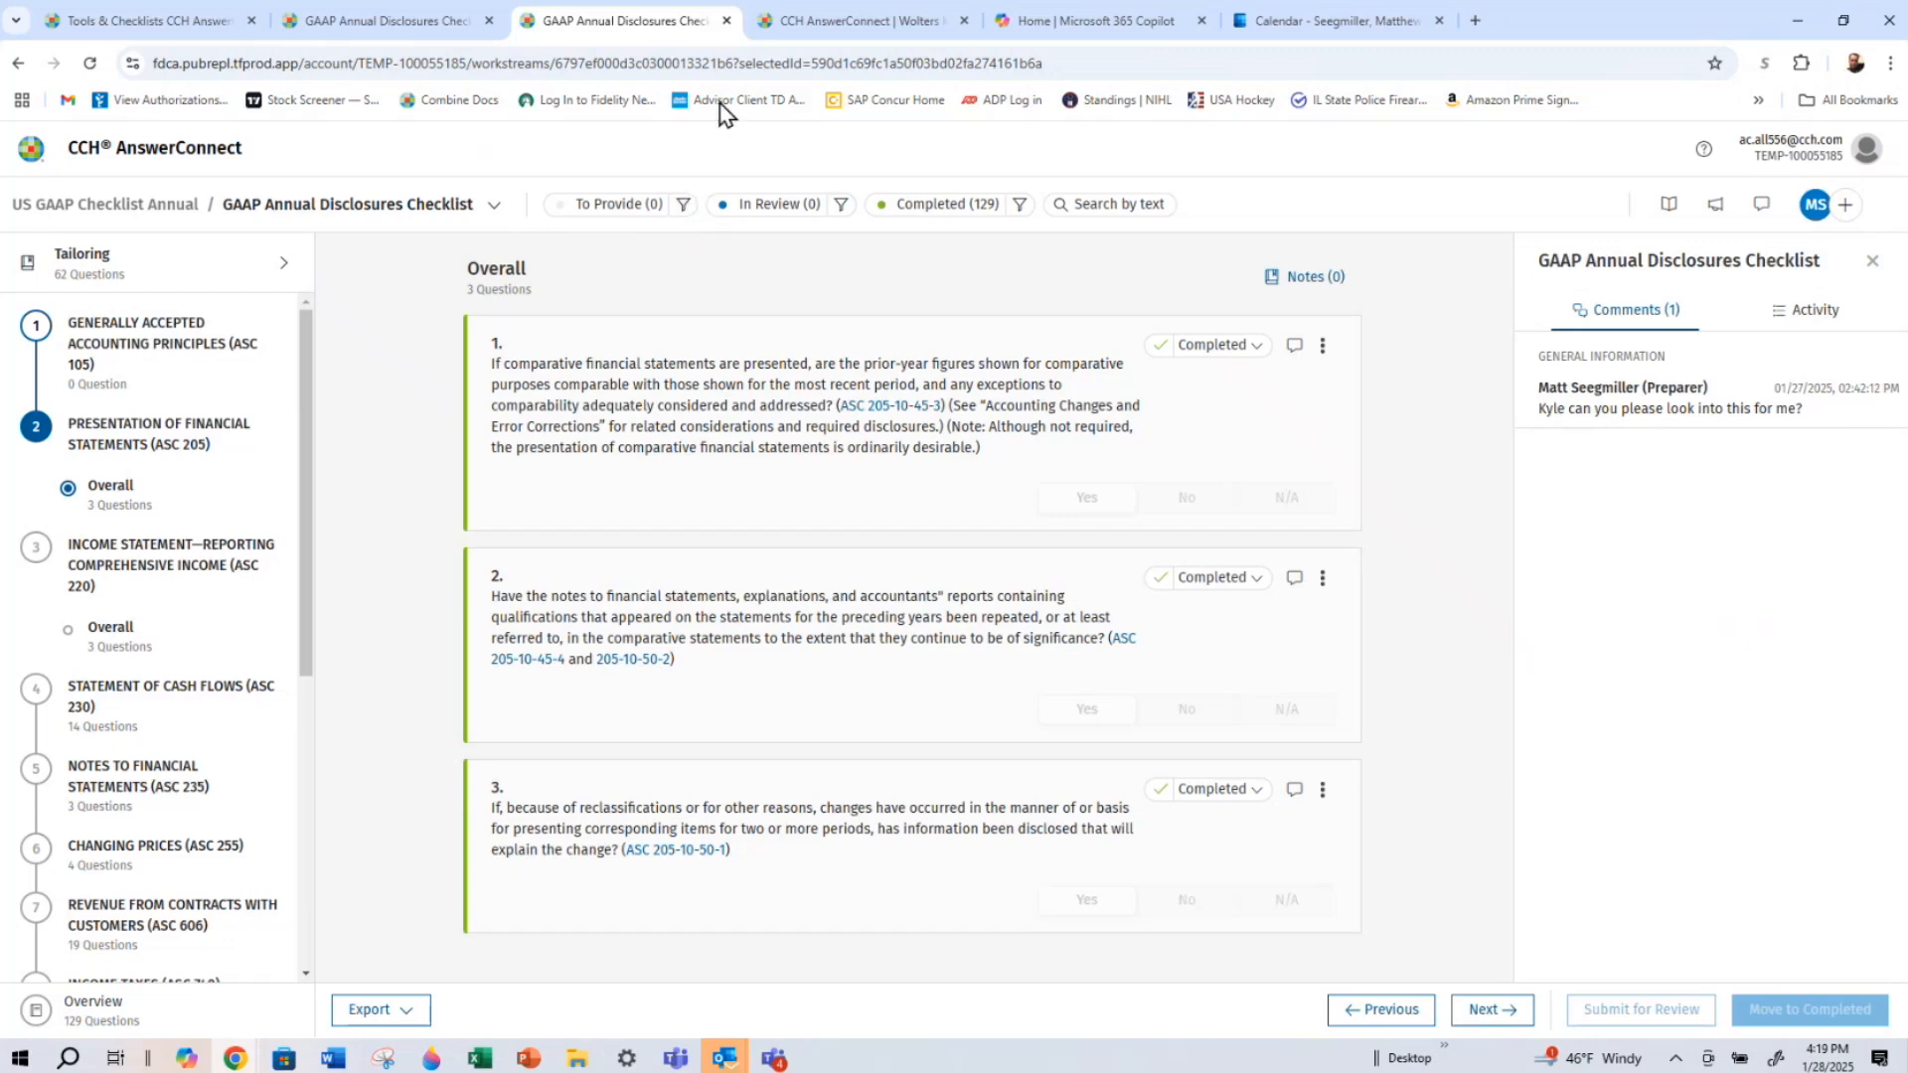
{"action": "left_click", "coordinate": [792, 29]}
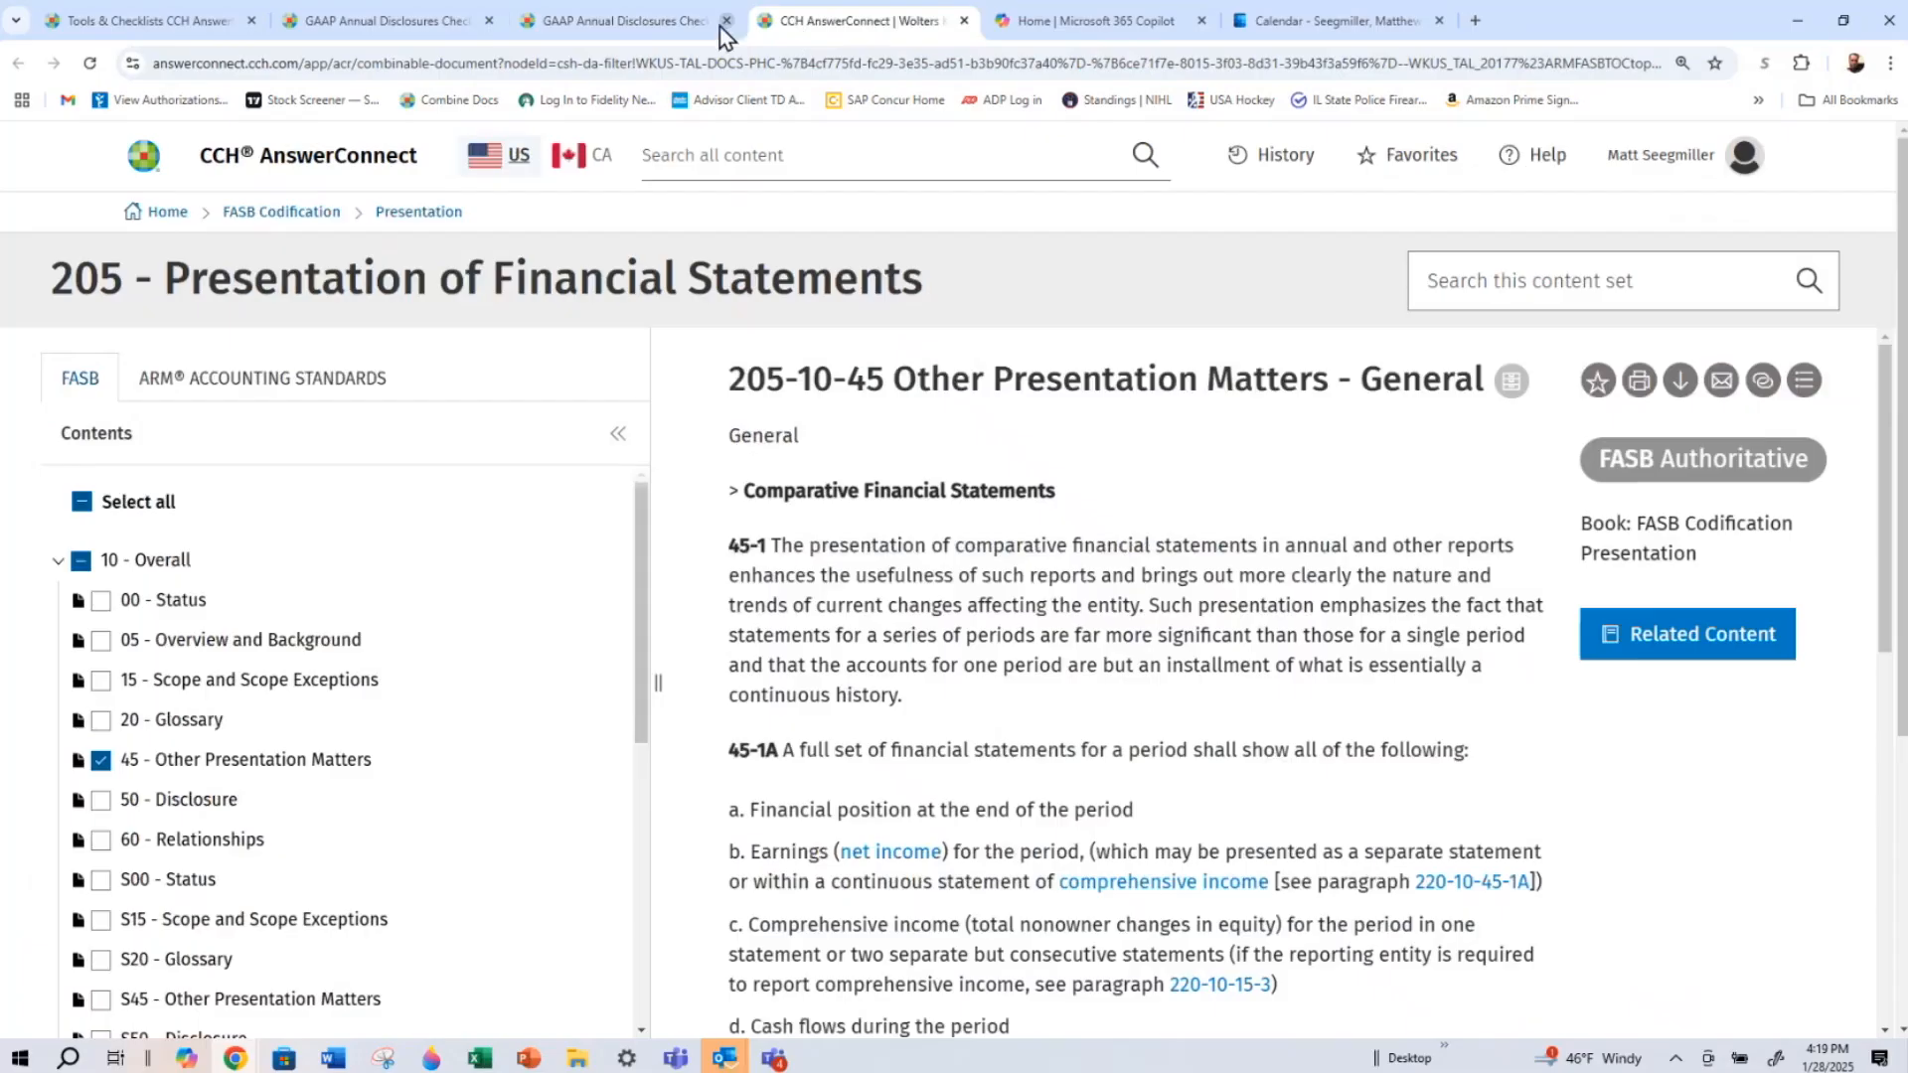
{"action": "left_click", "coordinate": [447, 33]}
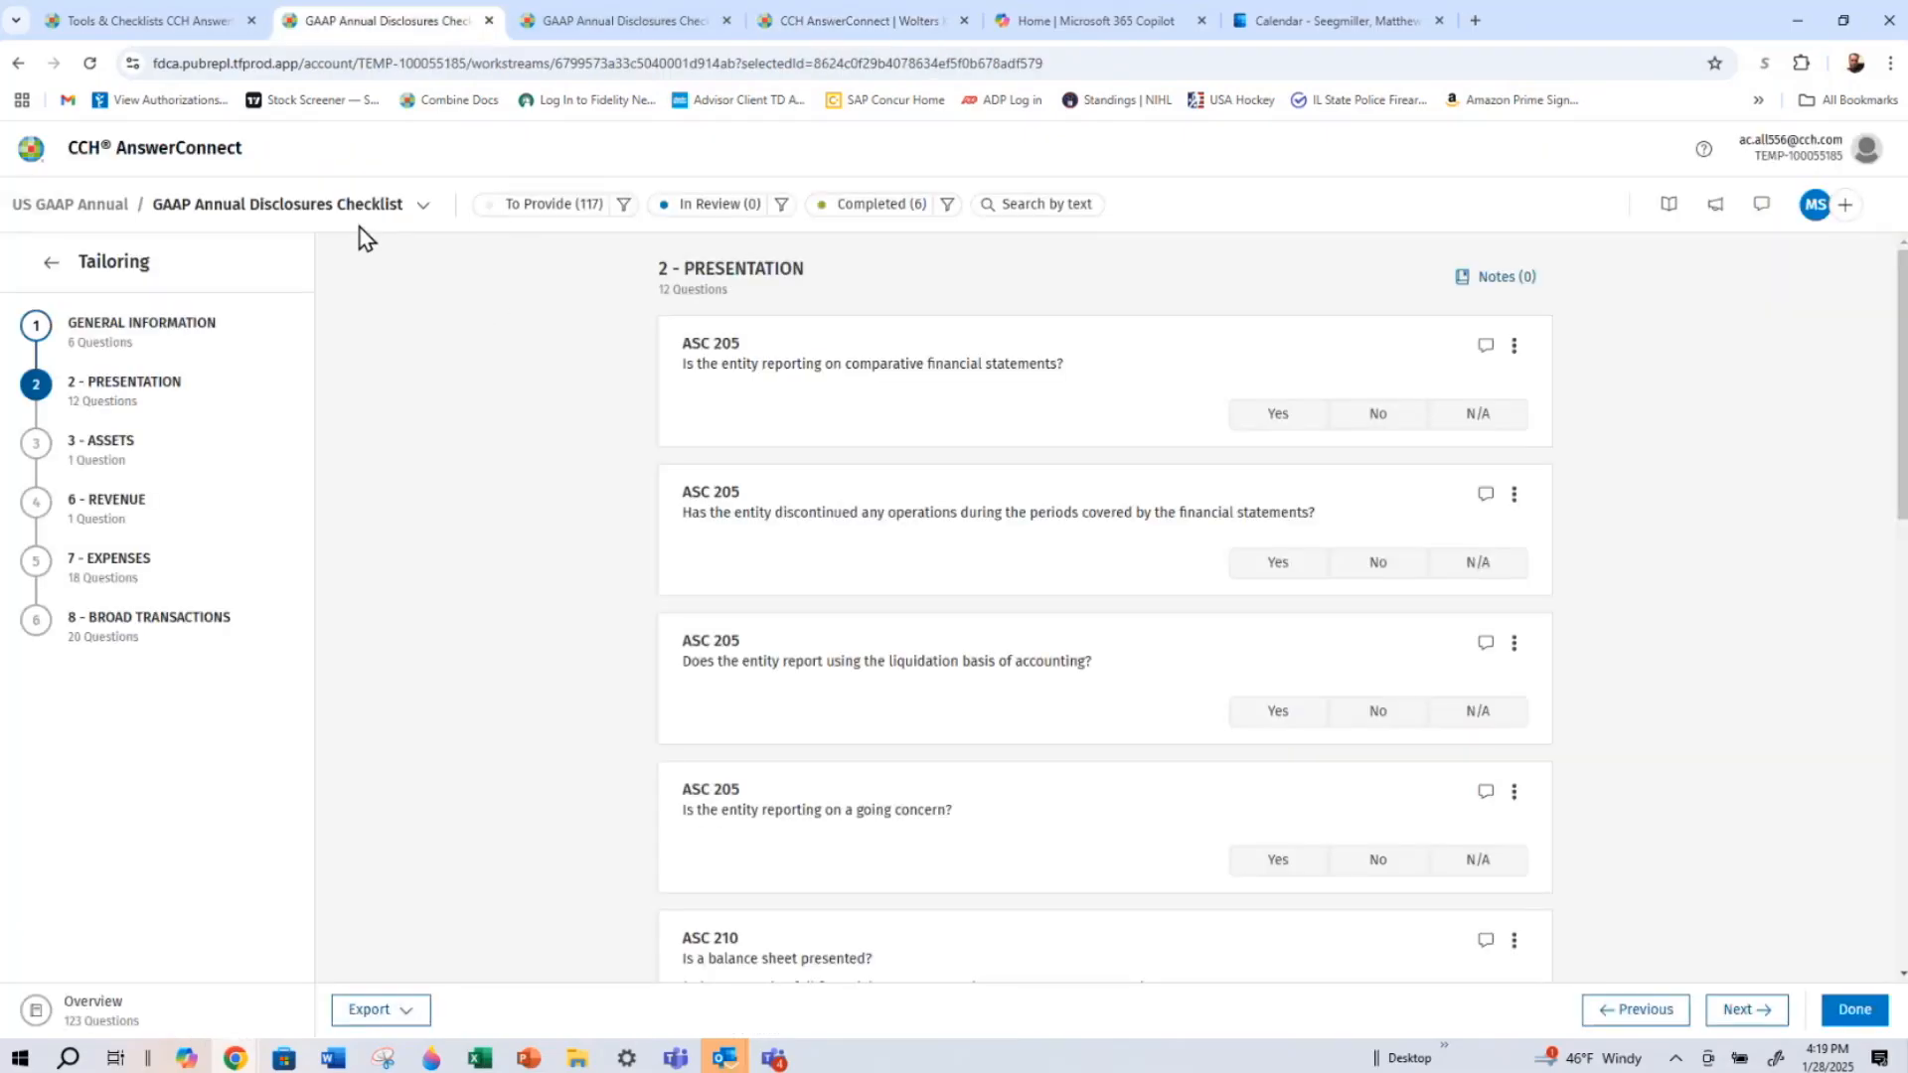
Return to the Advanced Checklists list in Tools & Checklists and view the actions available for US GAAP Checklist 2025
{"action": "left_click", "coordinate": [144, 149]}
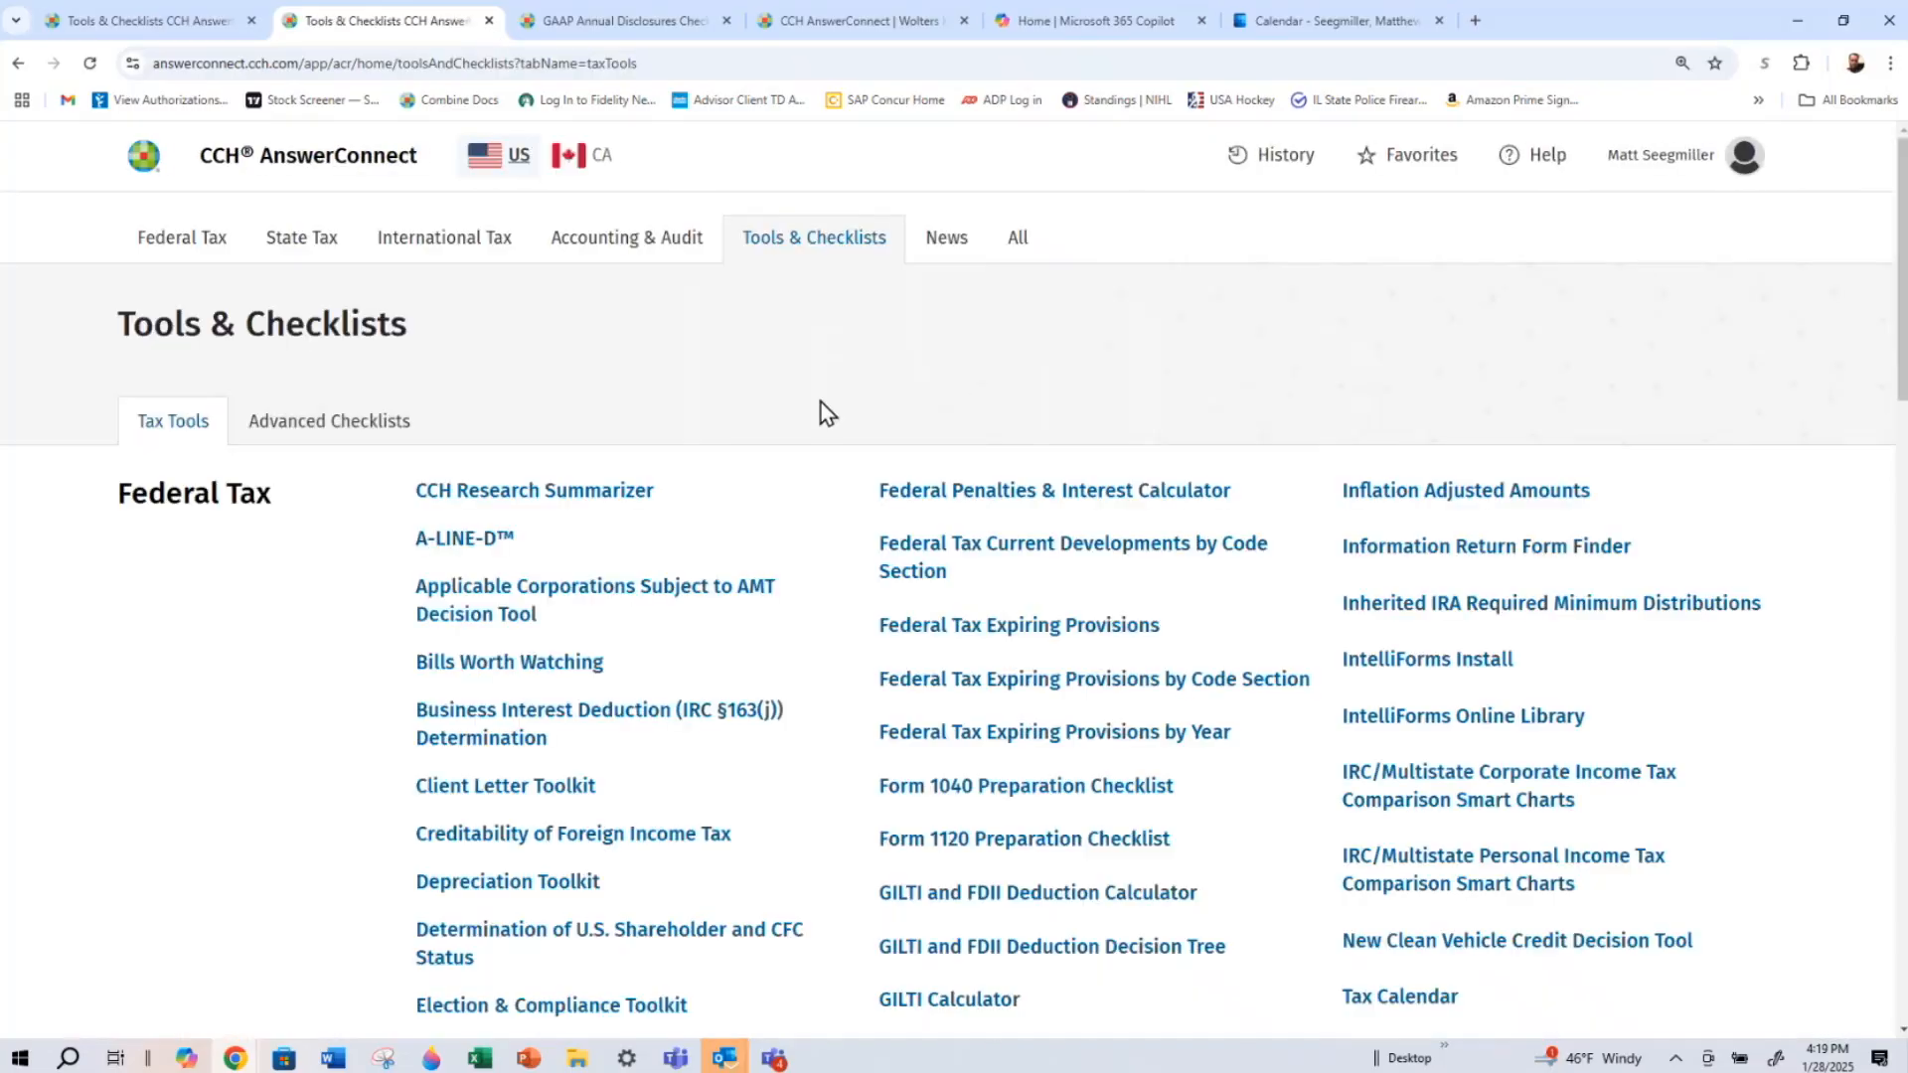
{"action": "left_click", "coordinate": [319, 423]}
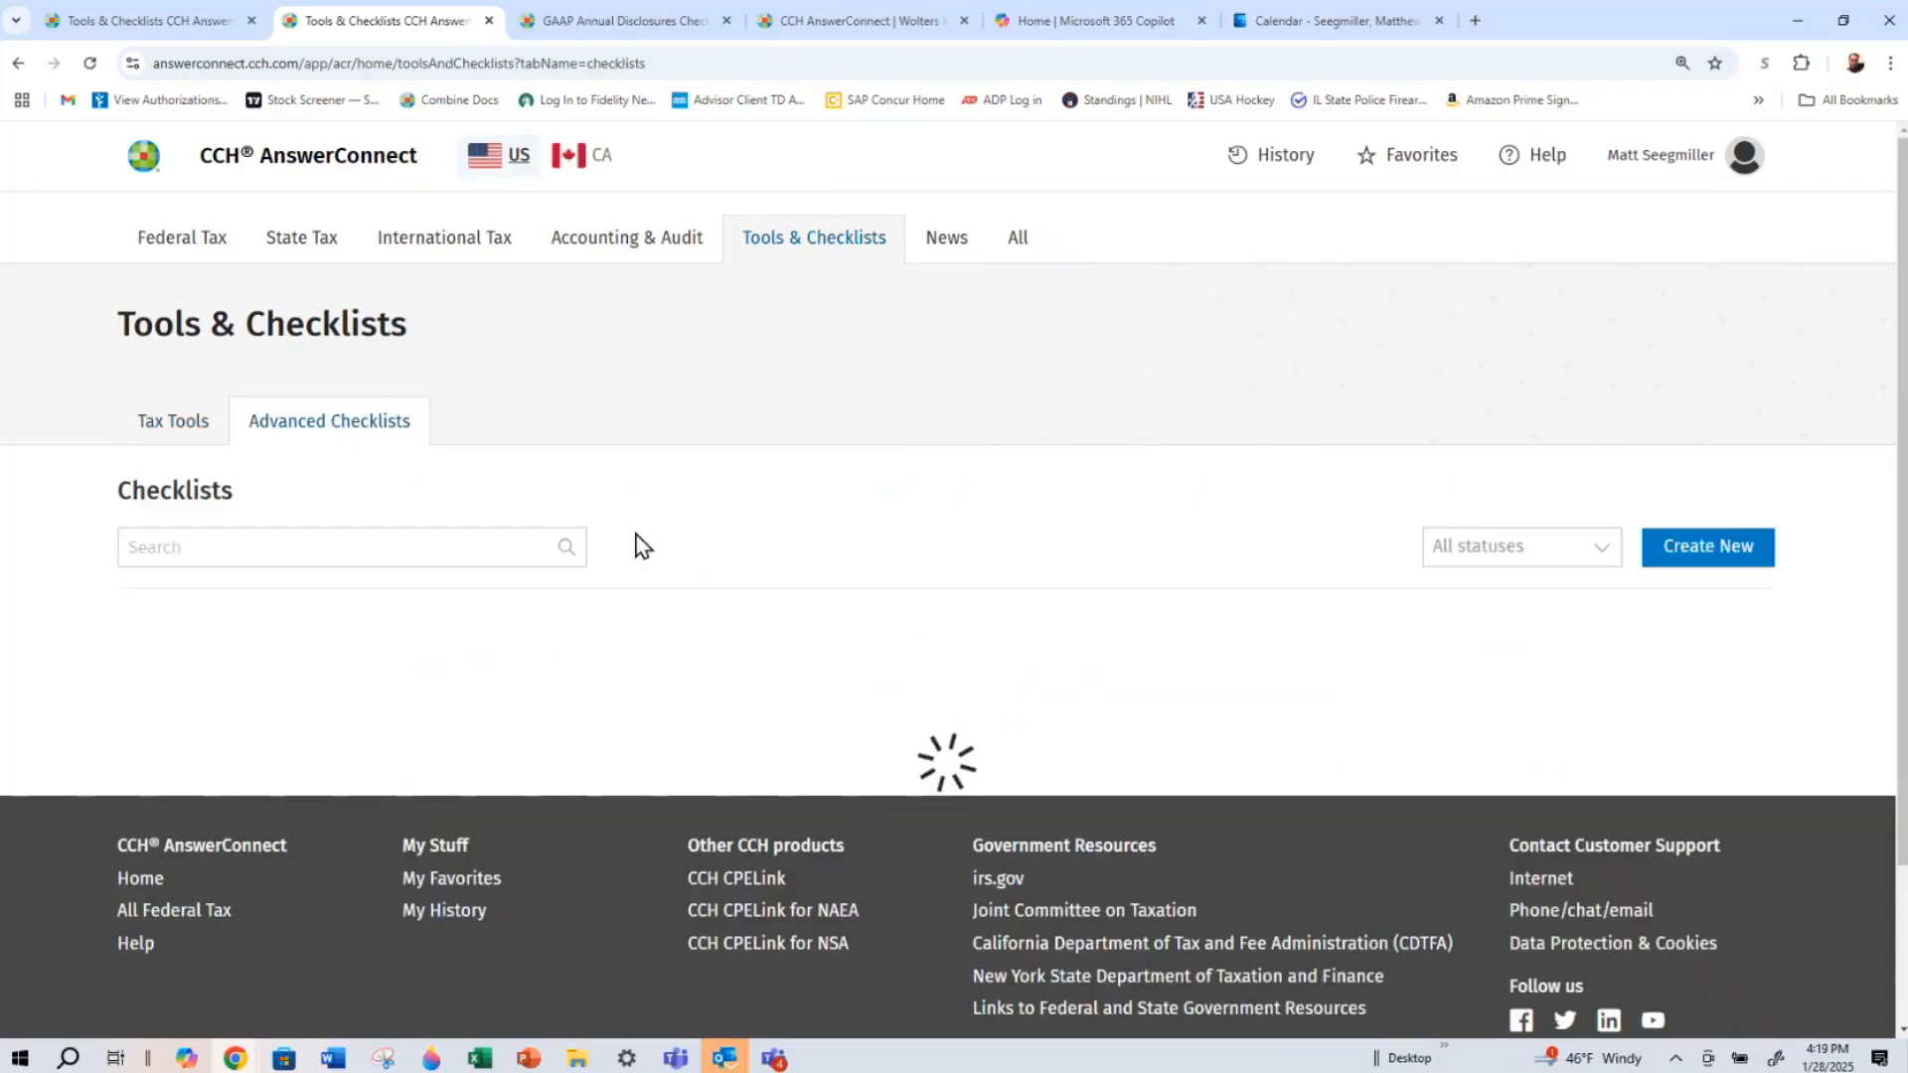
{"action": "scroll", "coordinate": [801, 541], "scroll_direction": "down", "scroll_amount": 3}
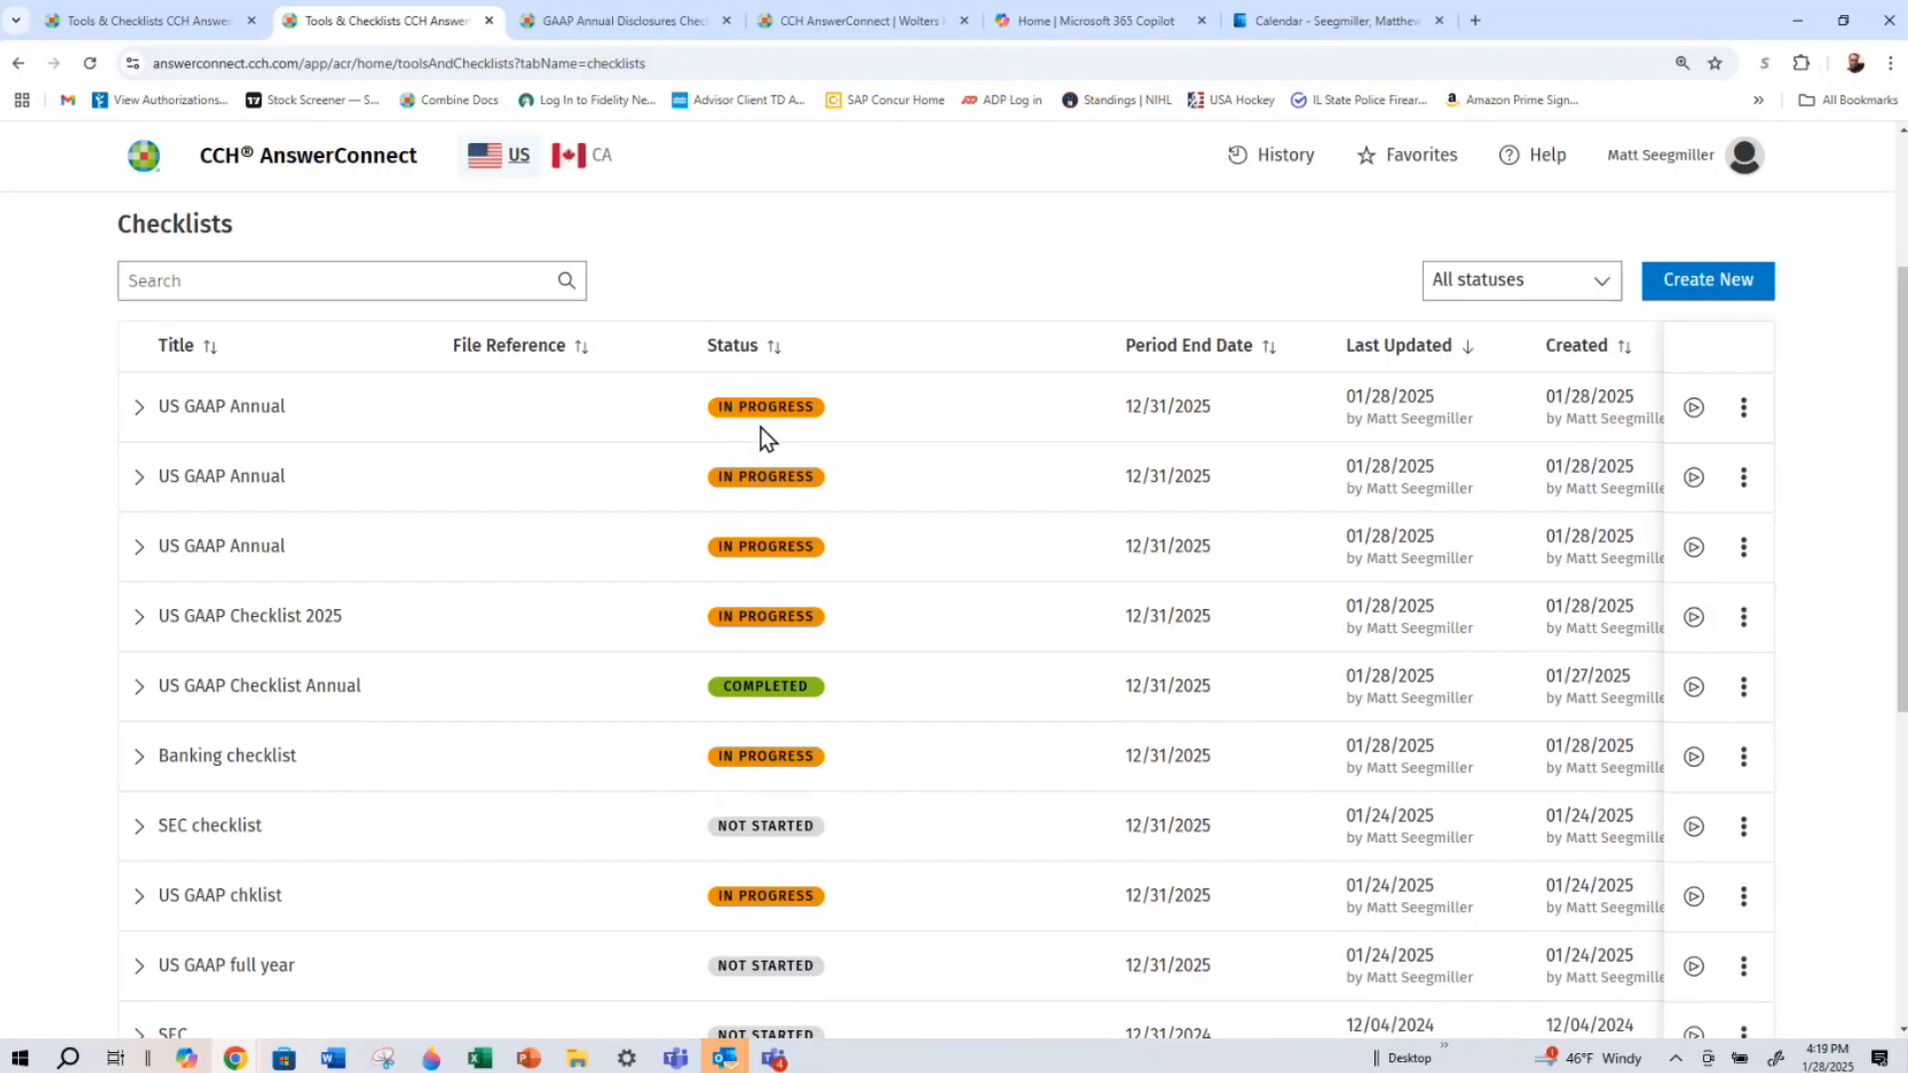
{"action": "left_click", "coordinate": [1744, 619]}
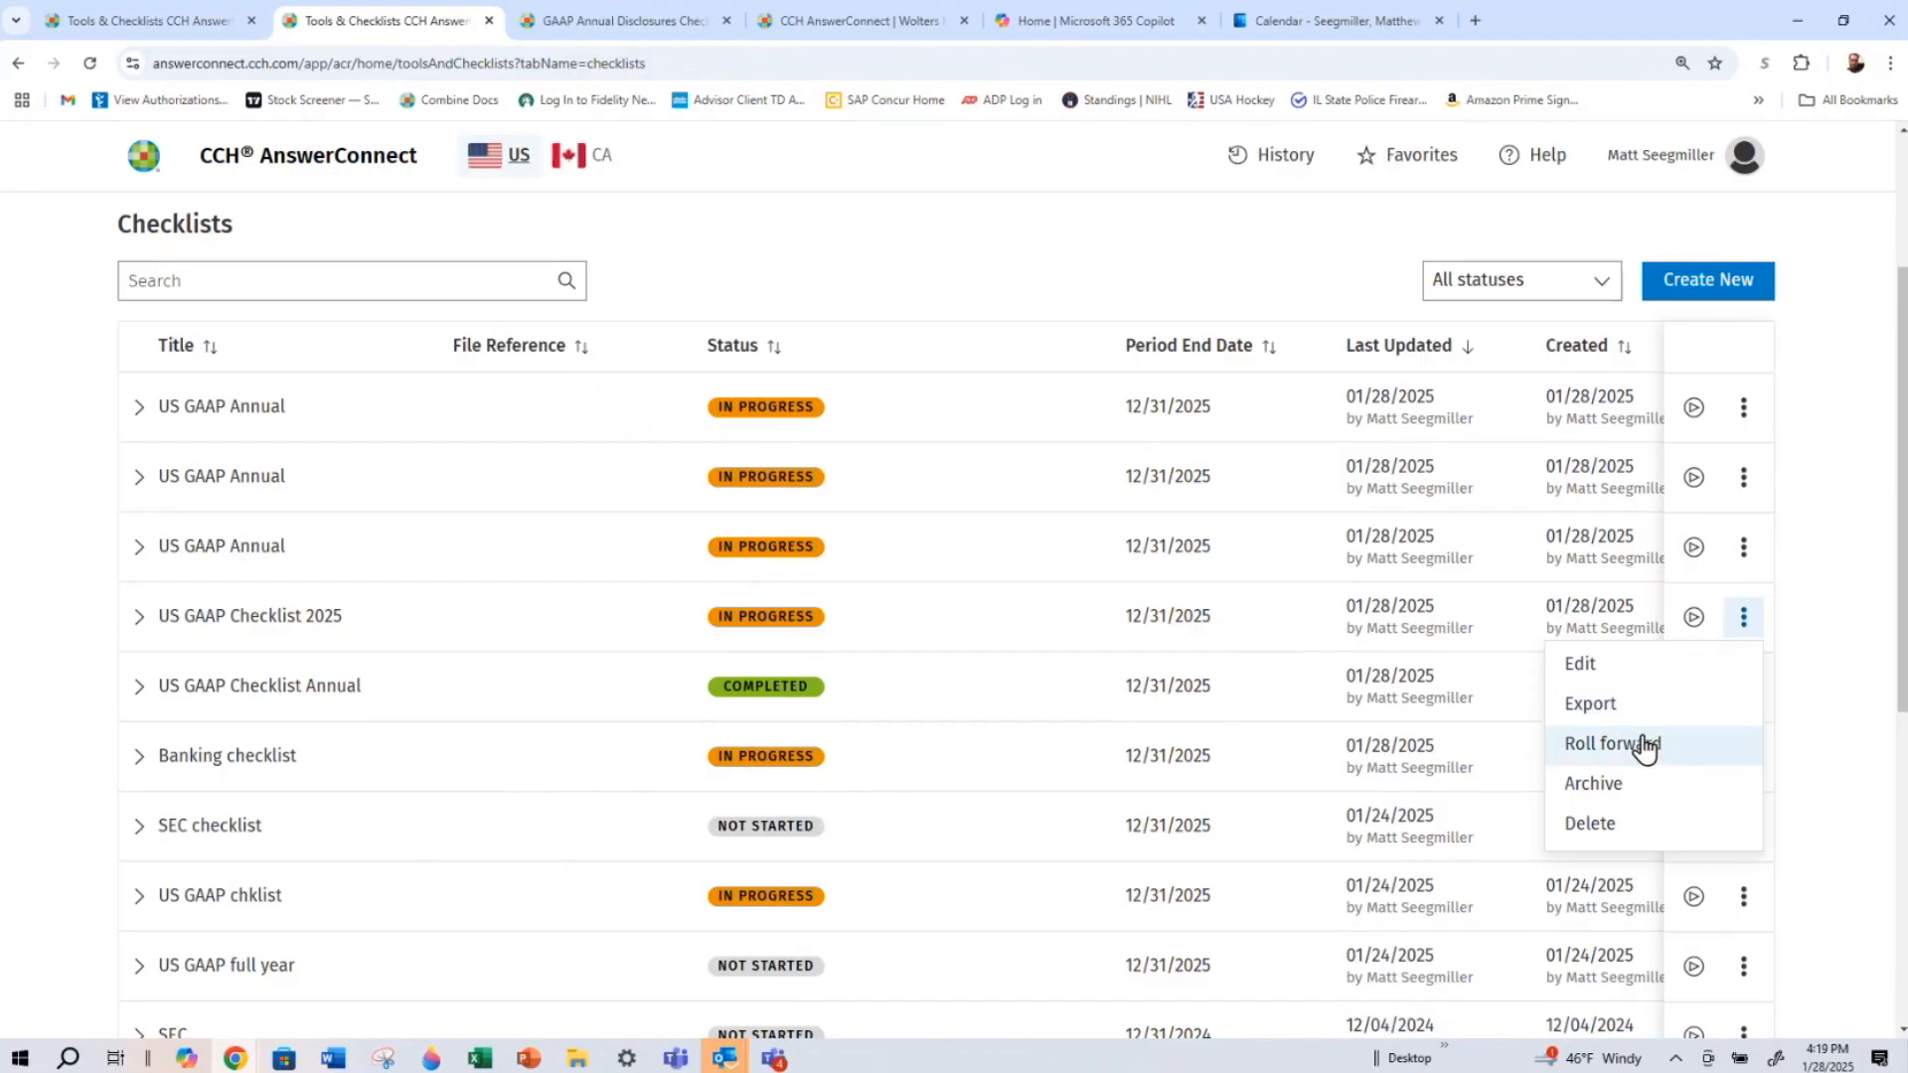
{"action": "left_click", "coordinate": [951, 675]}
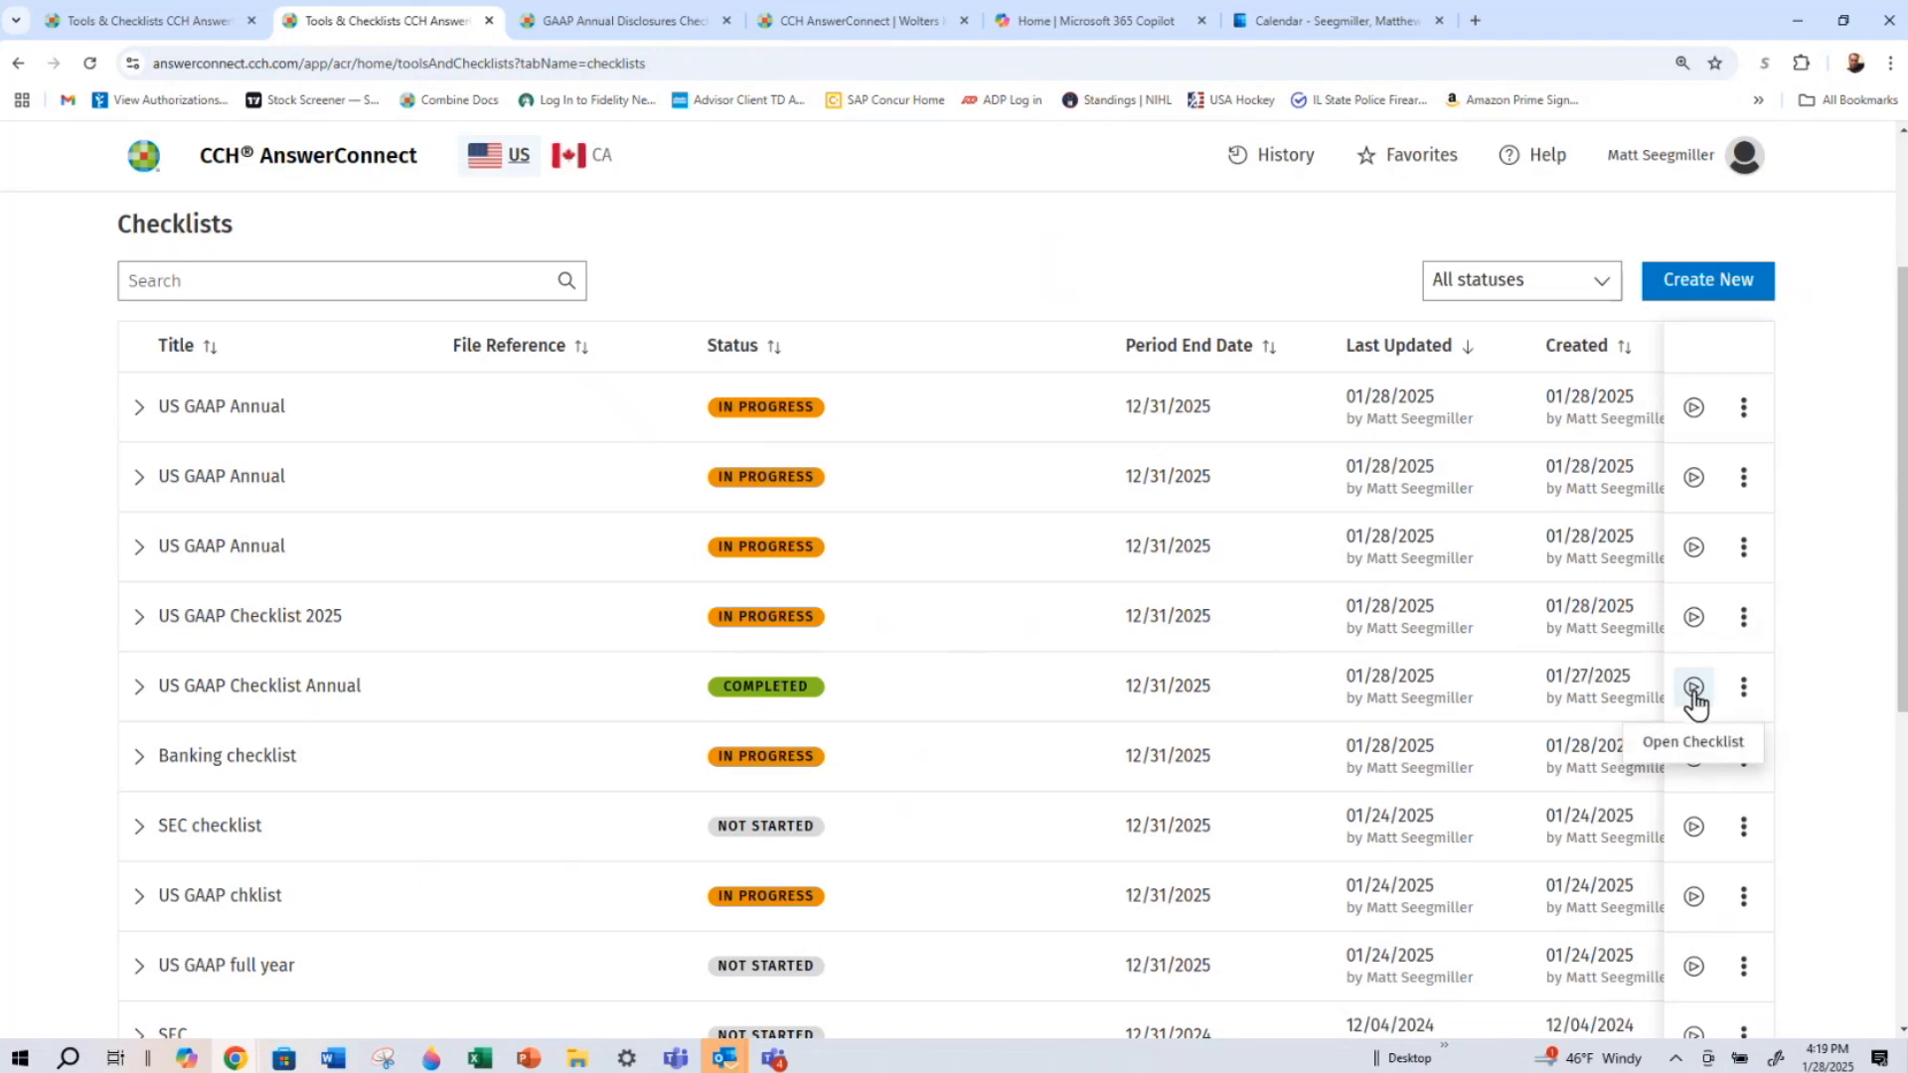
Export the completed US GAAP Checklist Annual in Excel (.xlsx) format, keeping its notes and comments
{"action": "left_click", "coordinate": [1744, 688]}
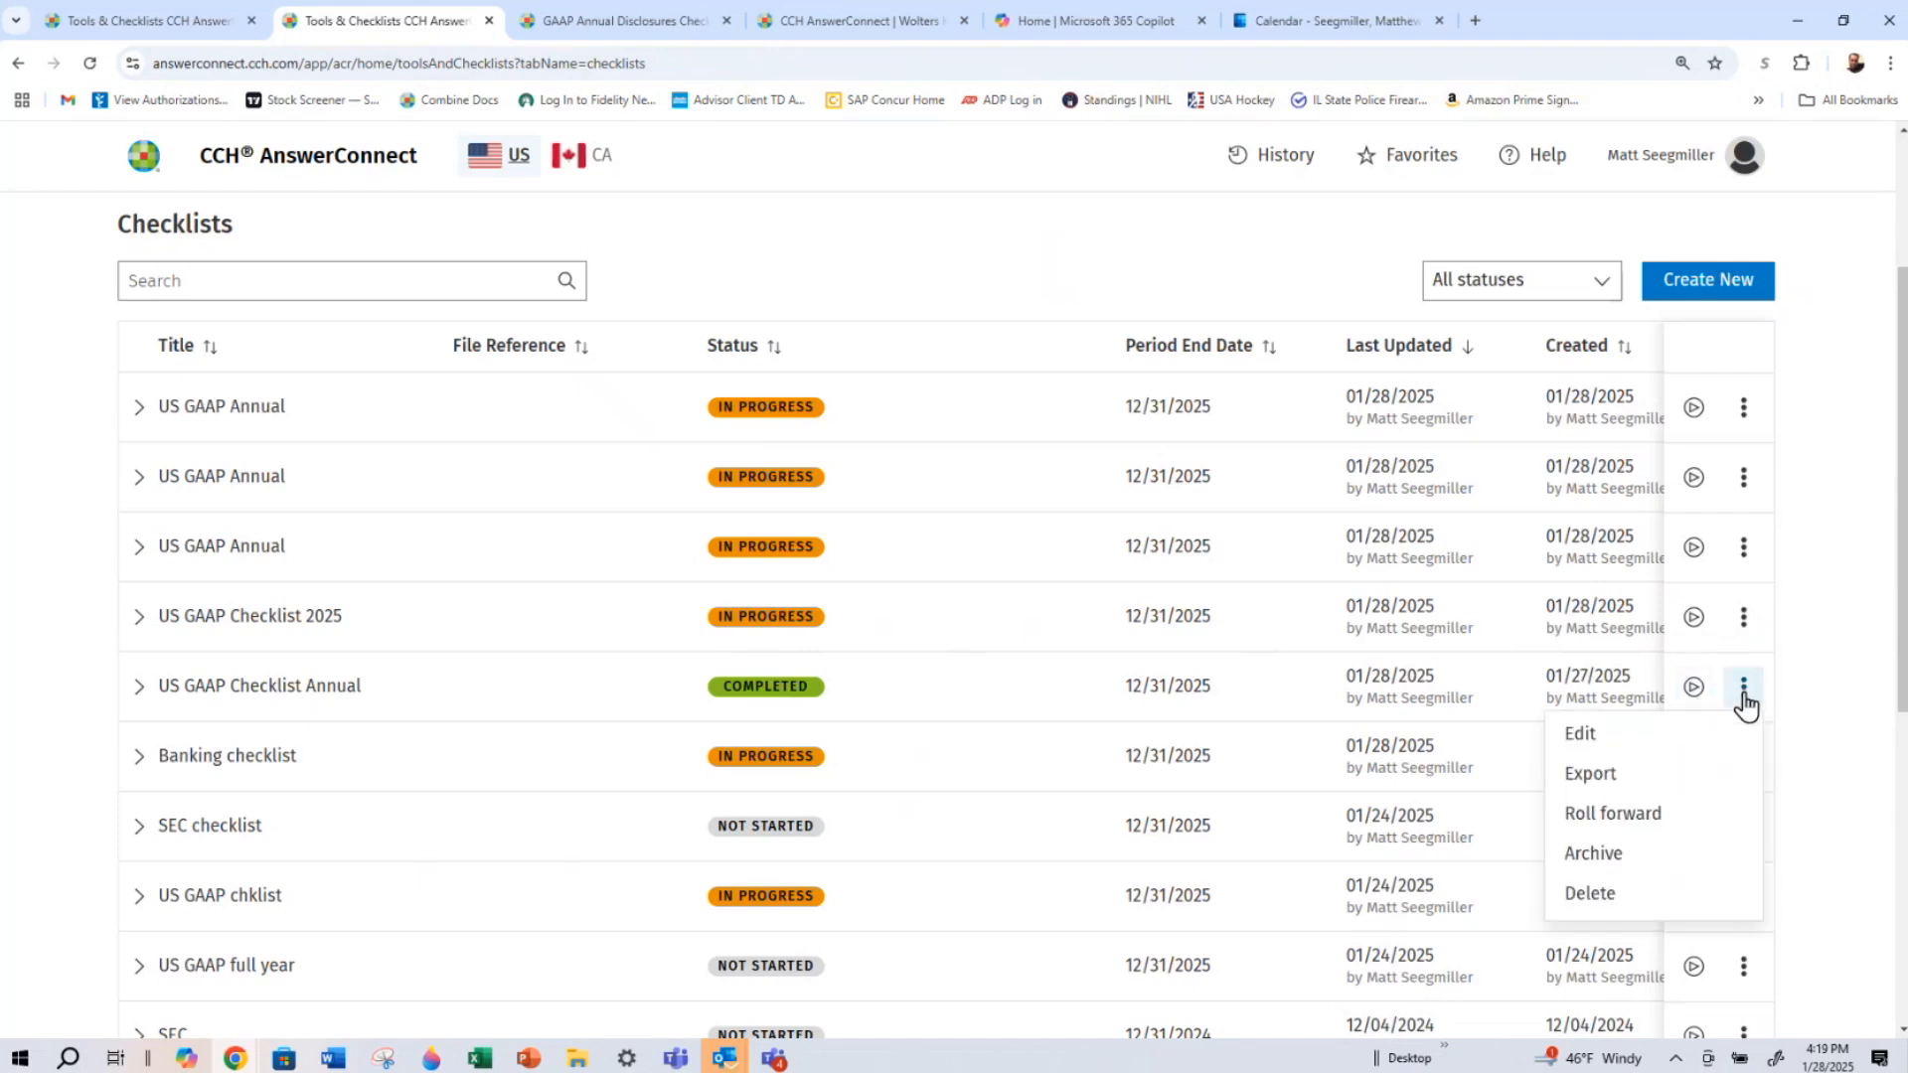
{"action": "left_click", "coordinate": [1669, 788]}
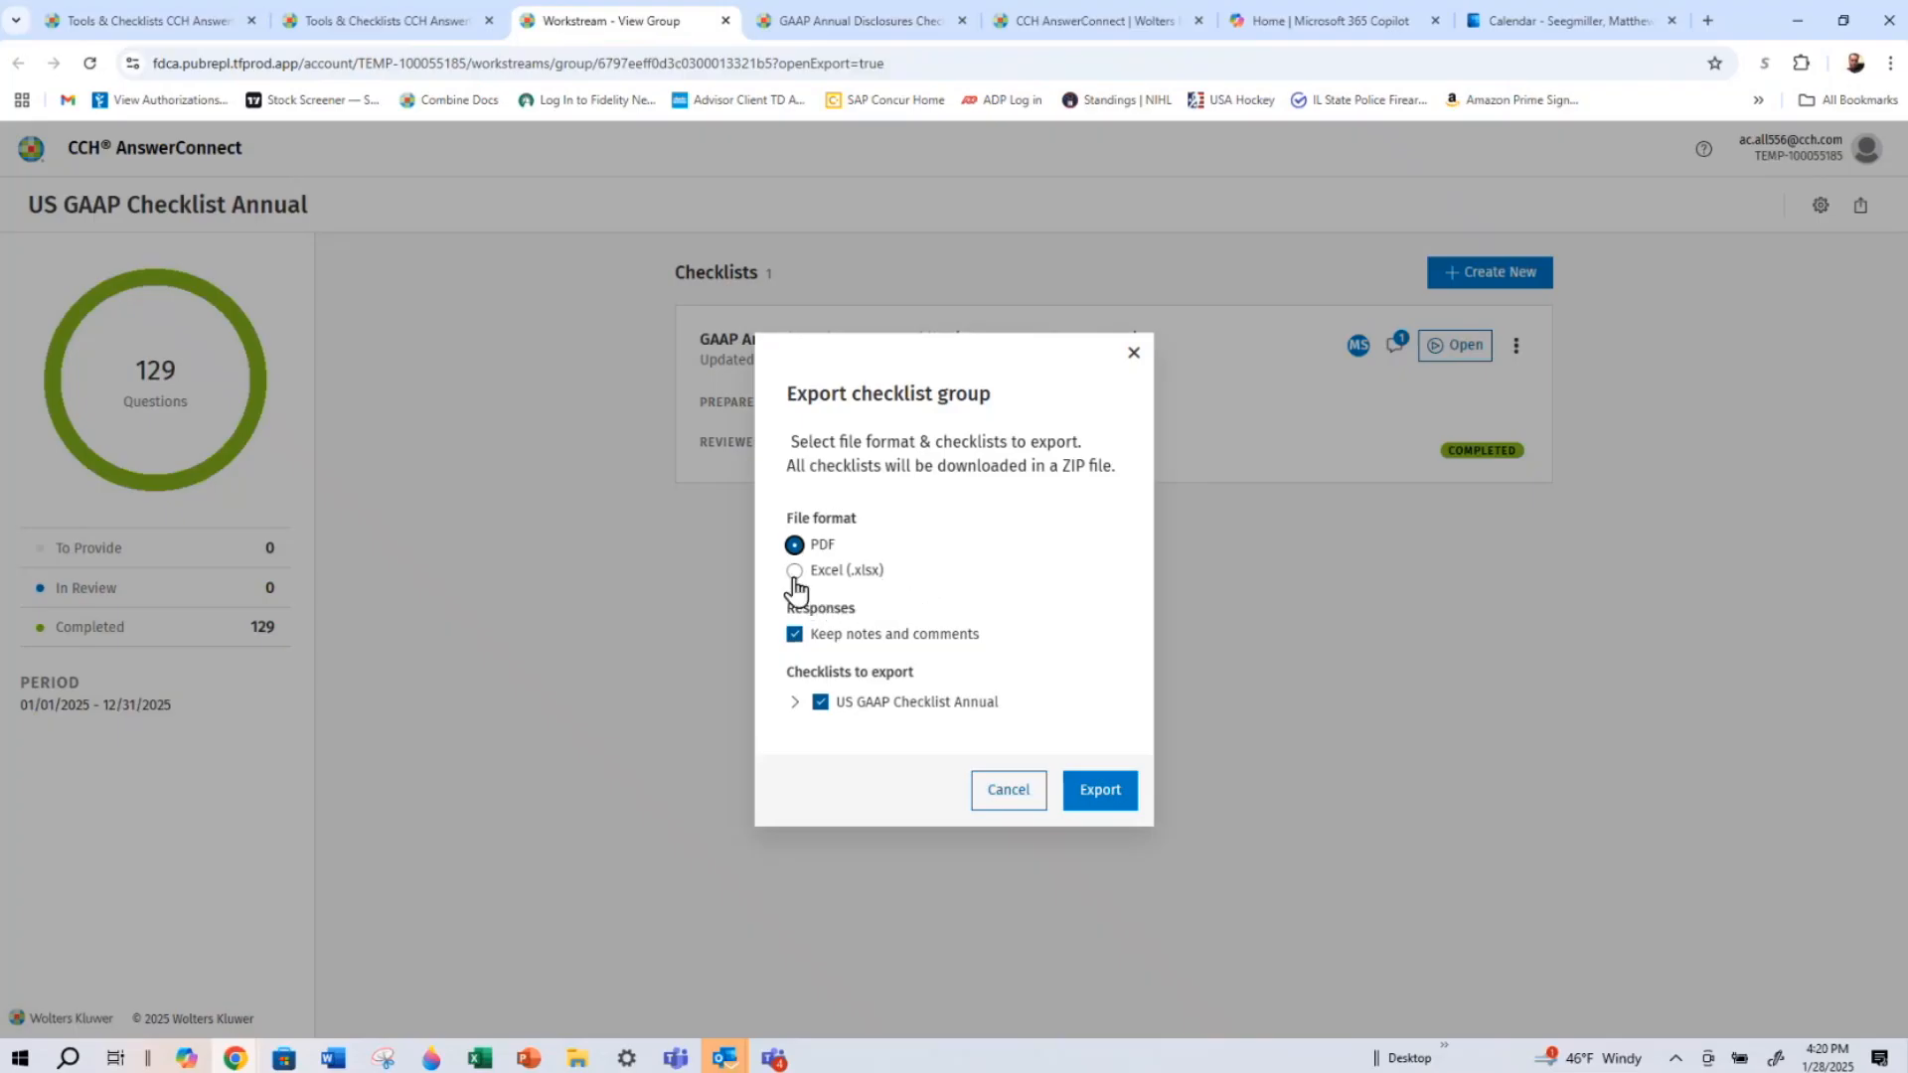
{"action": "left_click", "coordinate": [794, 572]}
{"action": "left_click", "coordinate": [1102, 793]}
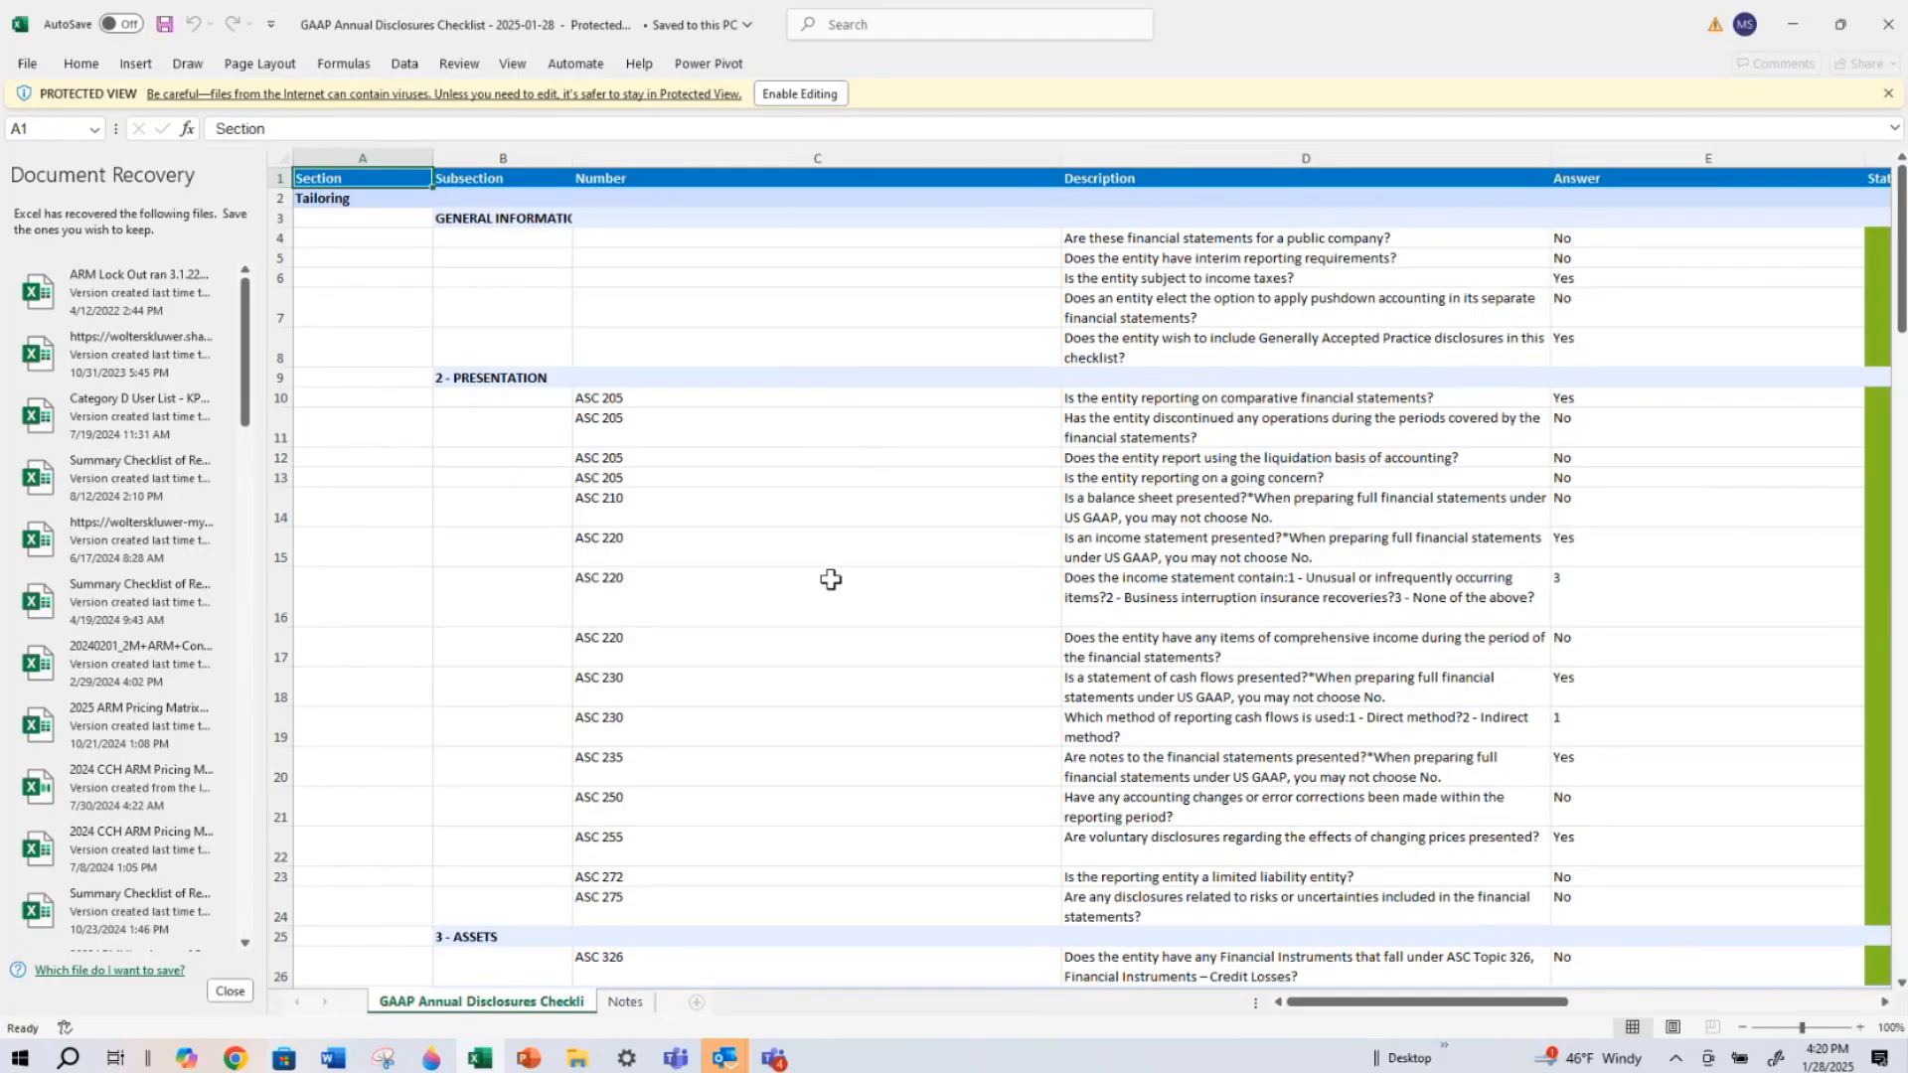
Enable editing of the exported GAAP Annual Disclosures Checklist workbook in Excel and look over its Tailoring answers and Comments column
{"action": "left_click", "coordinate": [775, 93]}
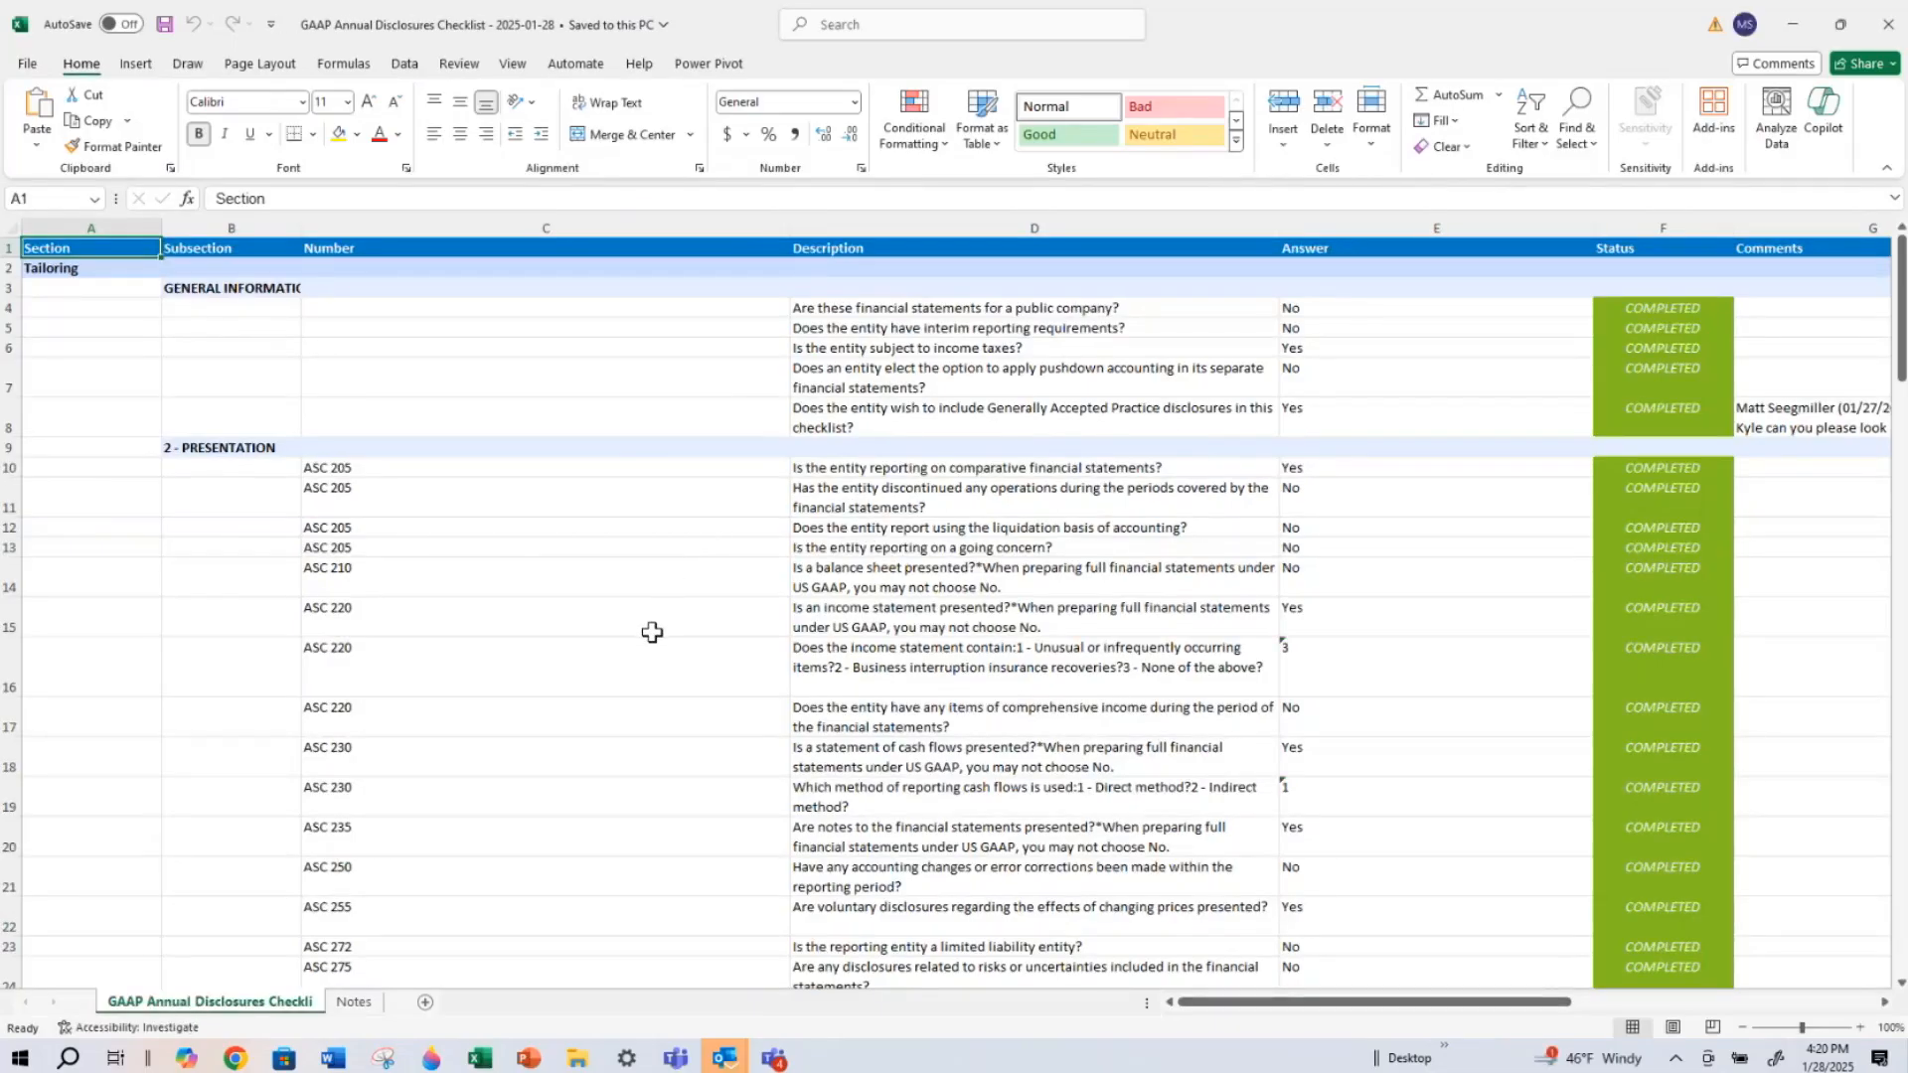
{"action": "scroll", "coordinate": [652, 633], "scroll_direction": "down", "scroll_amount": 2}
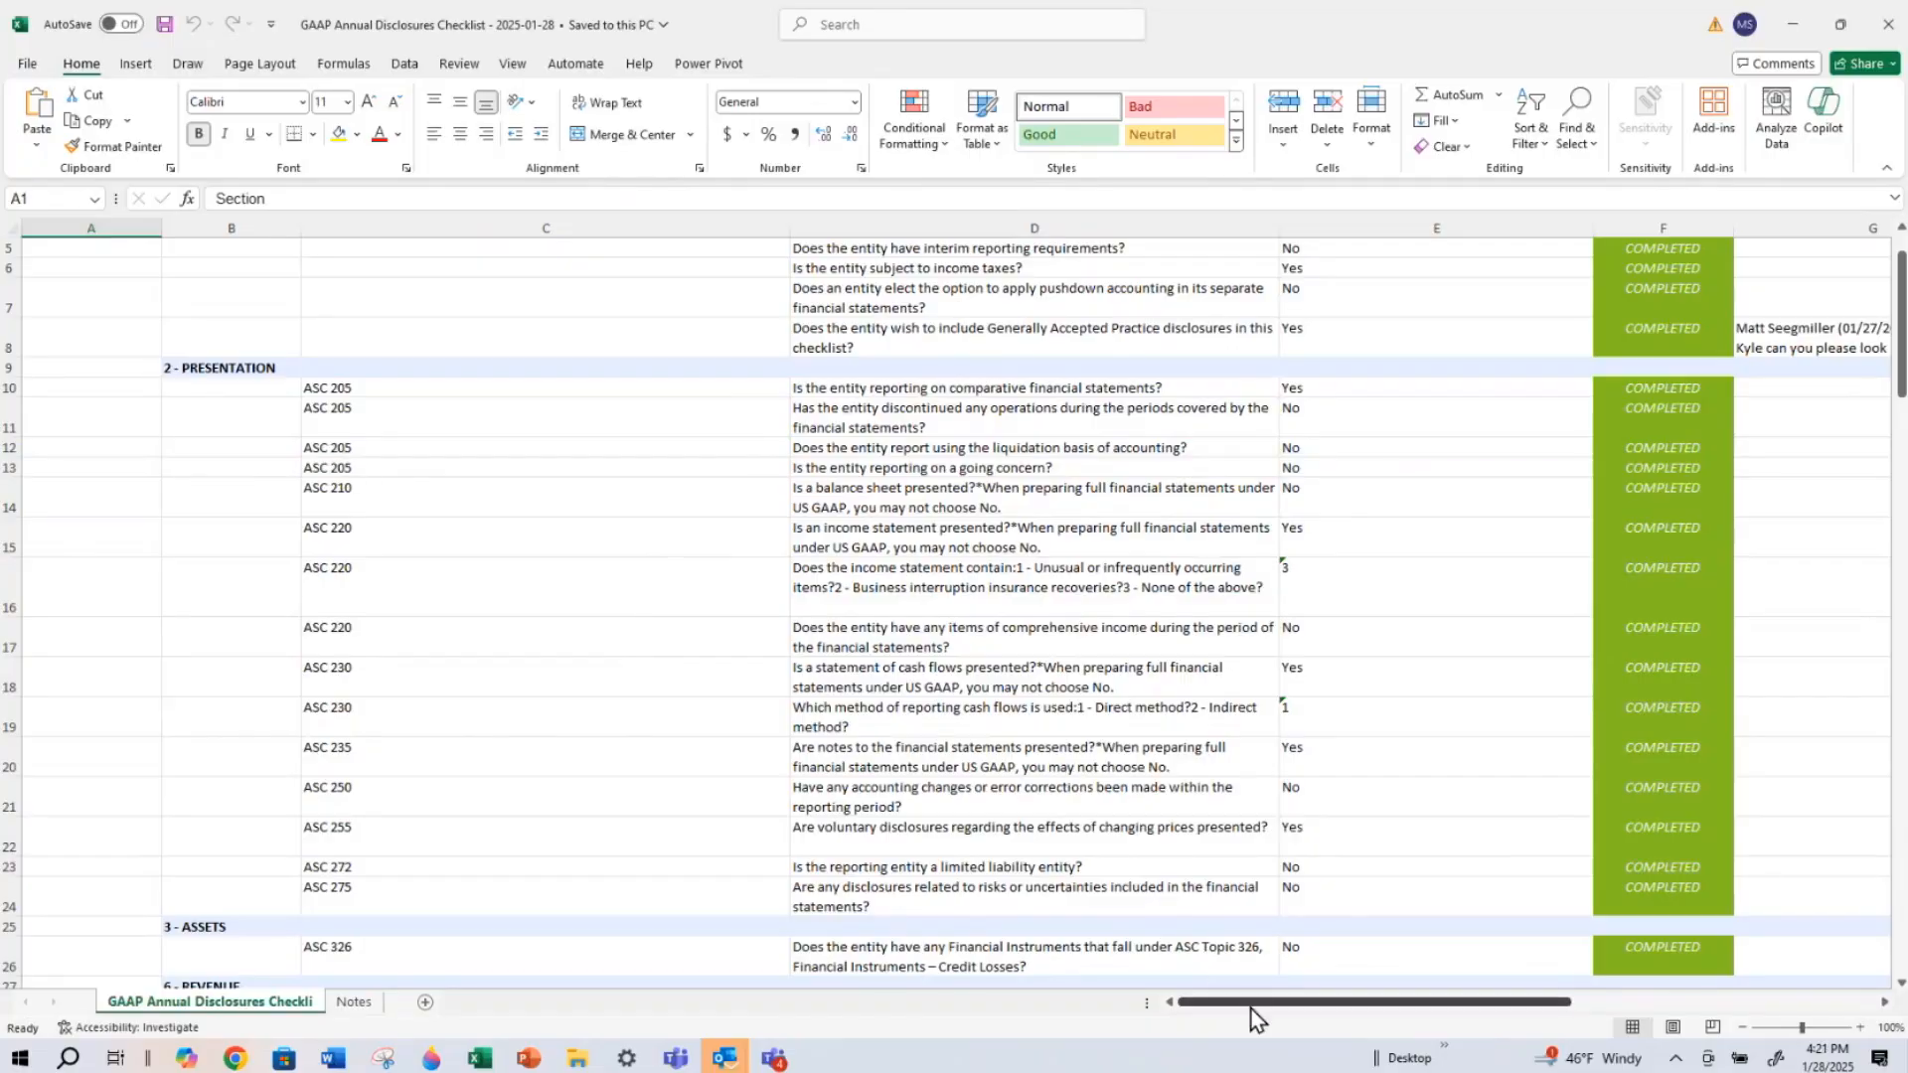
{"action": "mouse_move", "coordinate": [1365, 1005]}
{"action": "left_mouse_down"}
{"action": "mouse_move", "coordinate": [1525, 1015]}
{"action": "mouse_move", "coordinate": [1392, 1011]}
{"action": "left_mouse_up"}
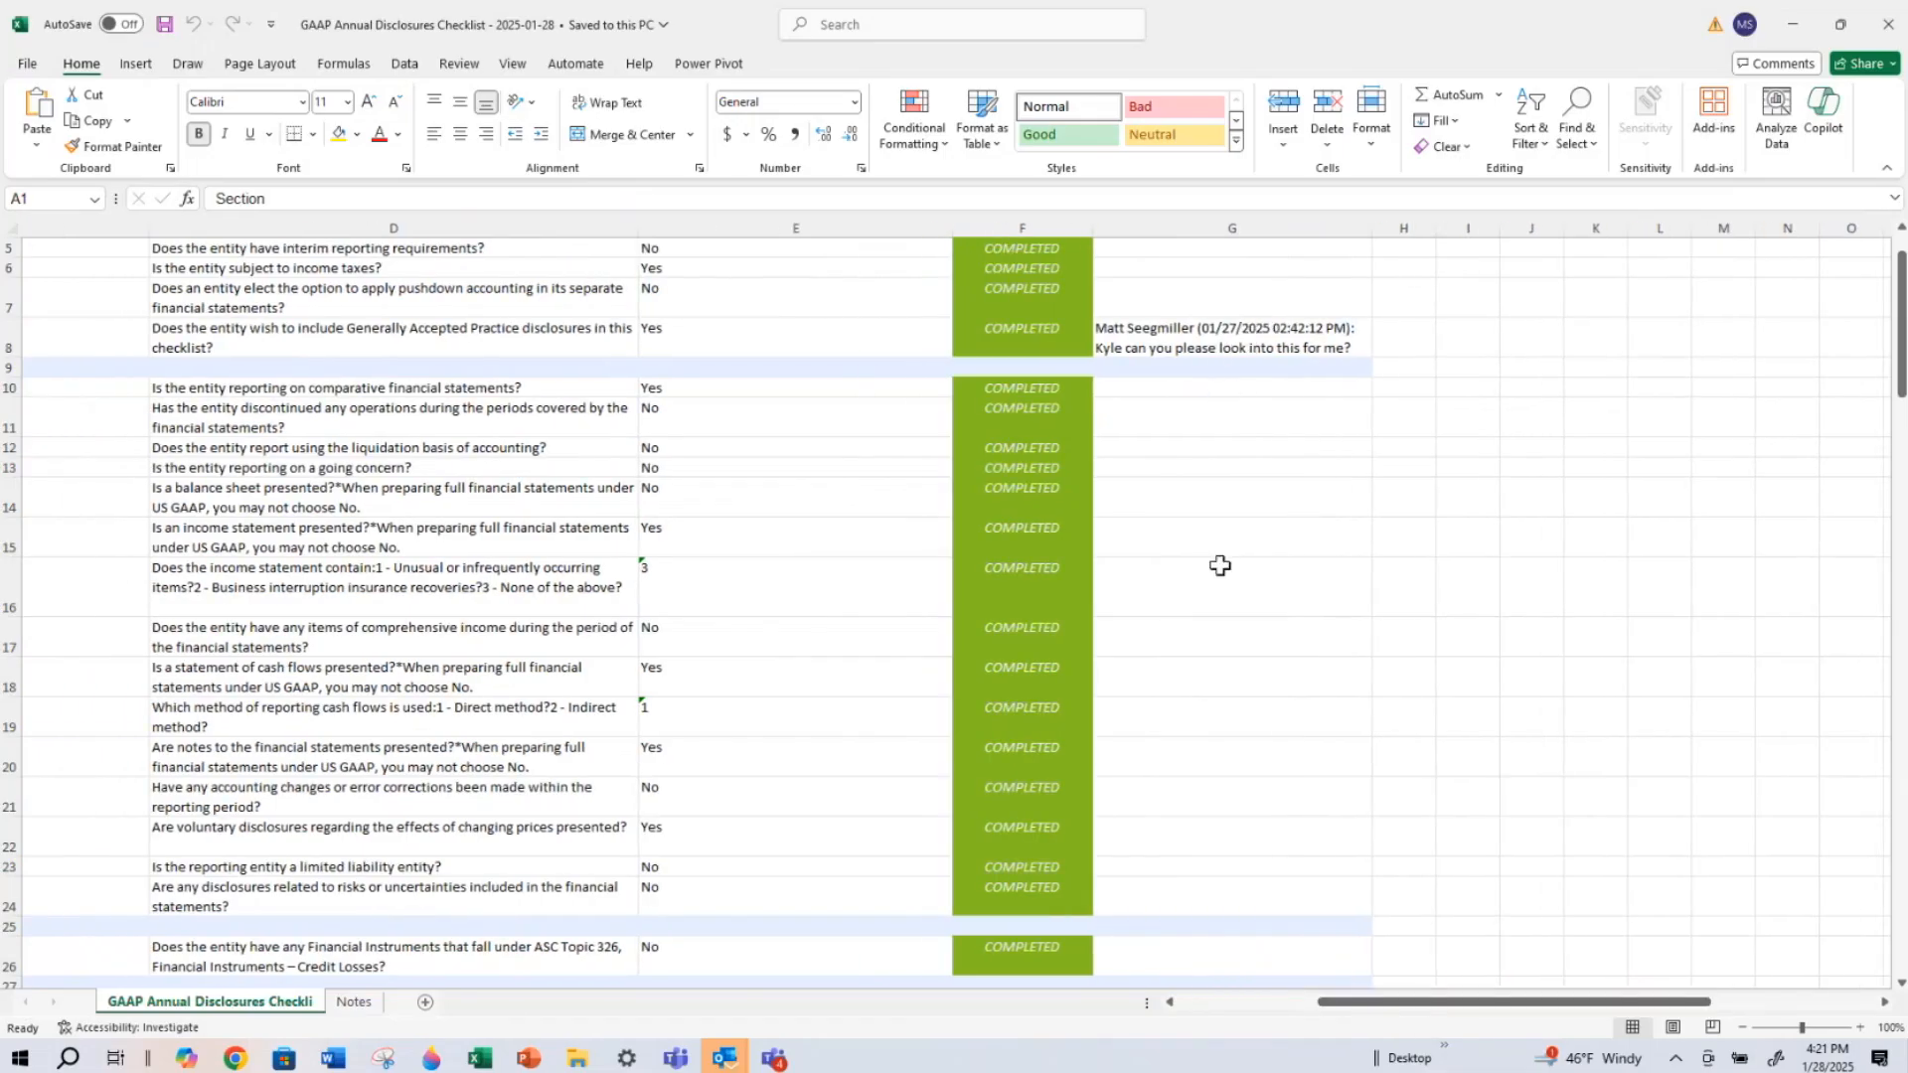
Examine the answers, statuses and ASC references throughout the exported workbook, and return to the US GAAP Checklist Annual overview in the browser
{"action": "scroll", "coordinate": [1220, 652], "scroll_direction": "down", "scroll_amount": 8}
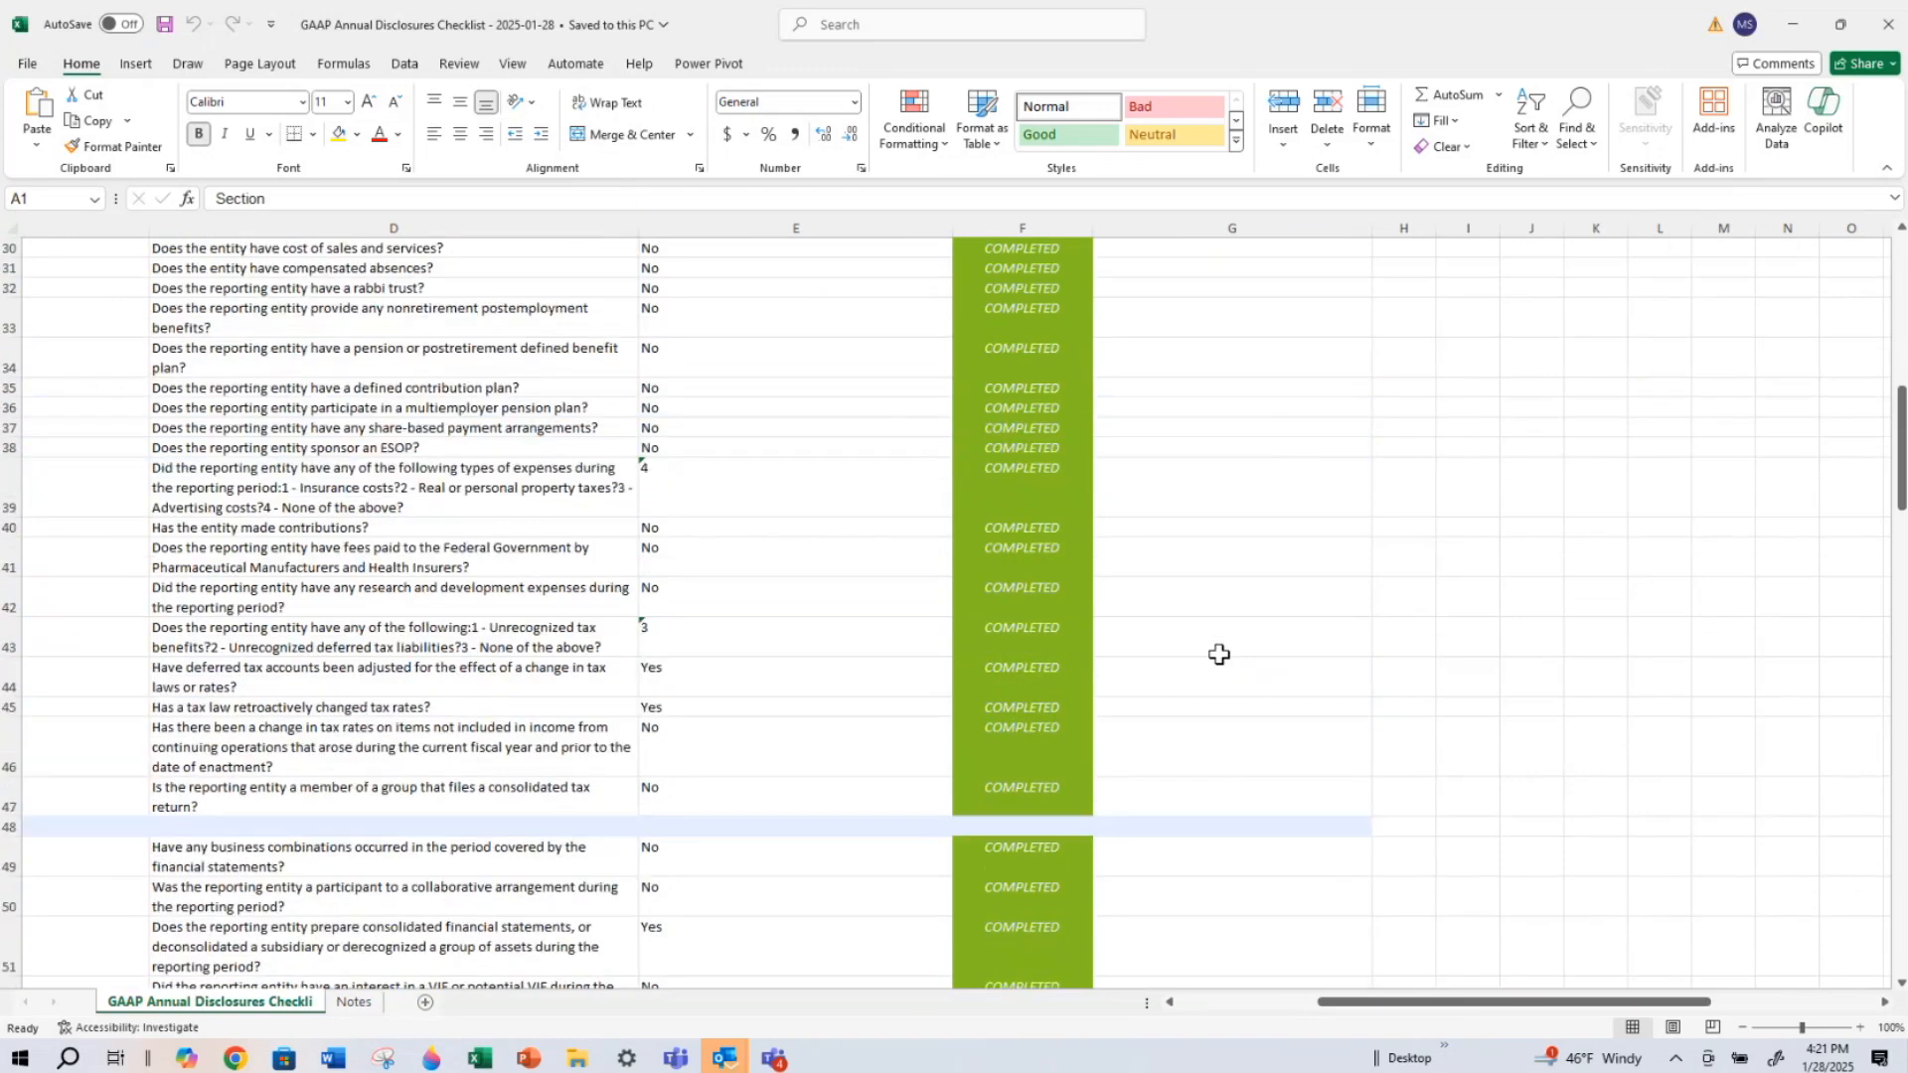
{"action": "scroll", "coordinate": [1219, 654], "scroll_direction": "down", "scroll_amount": 7}
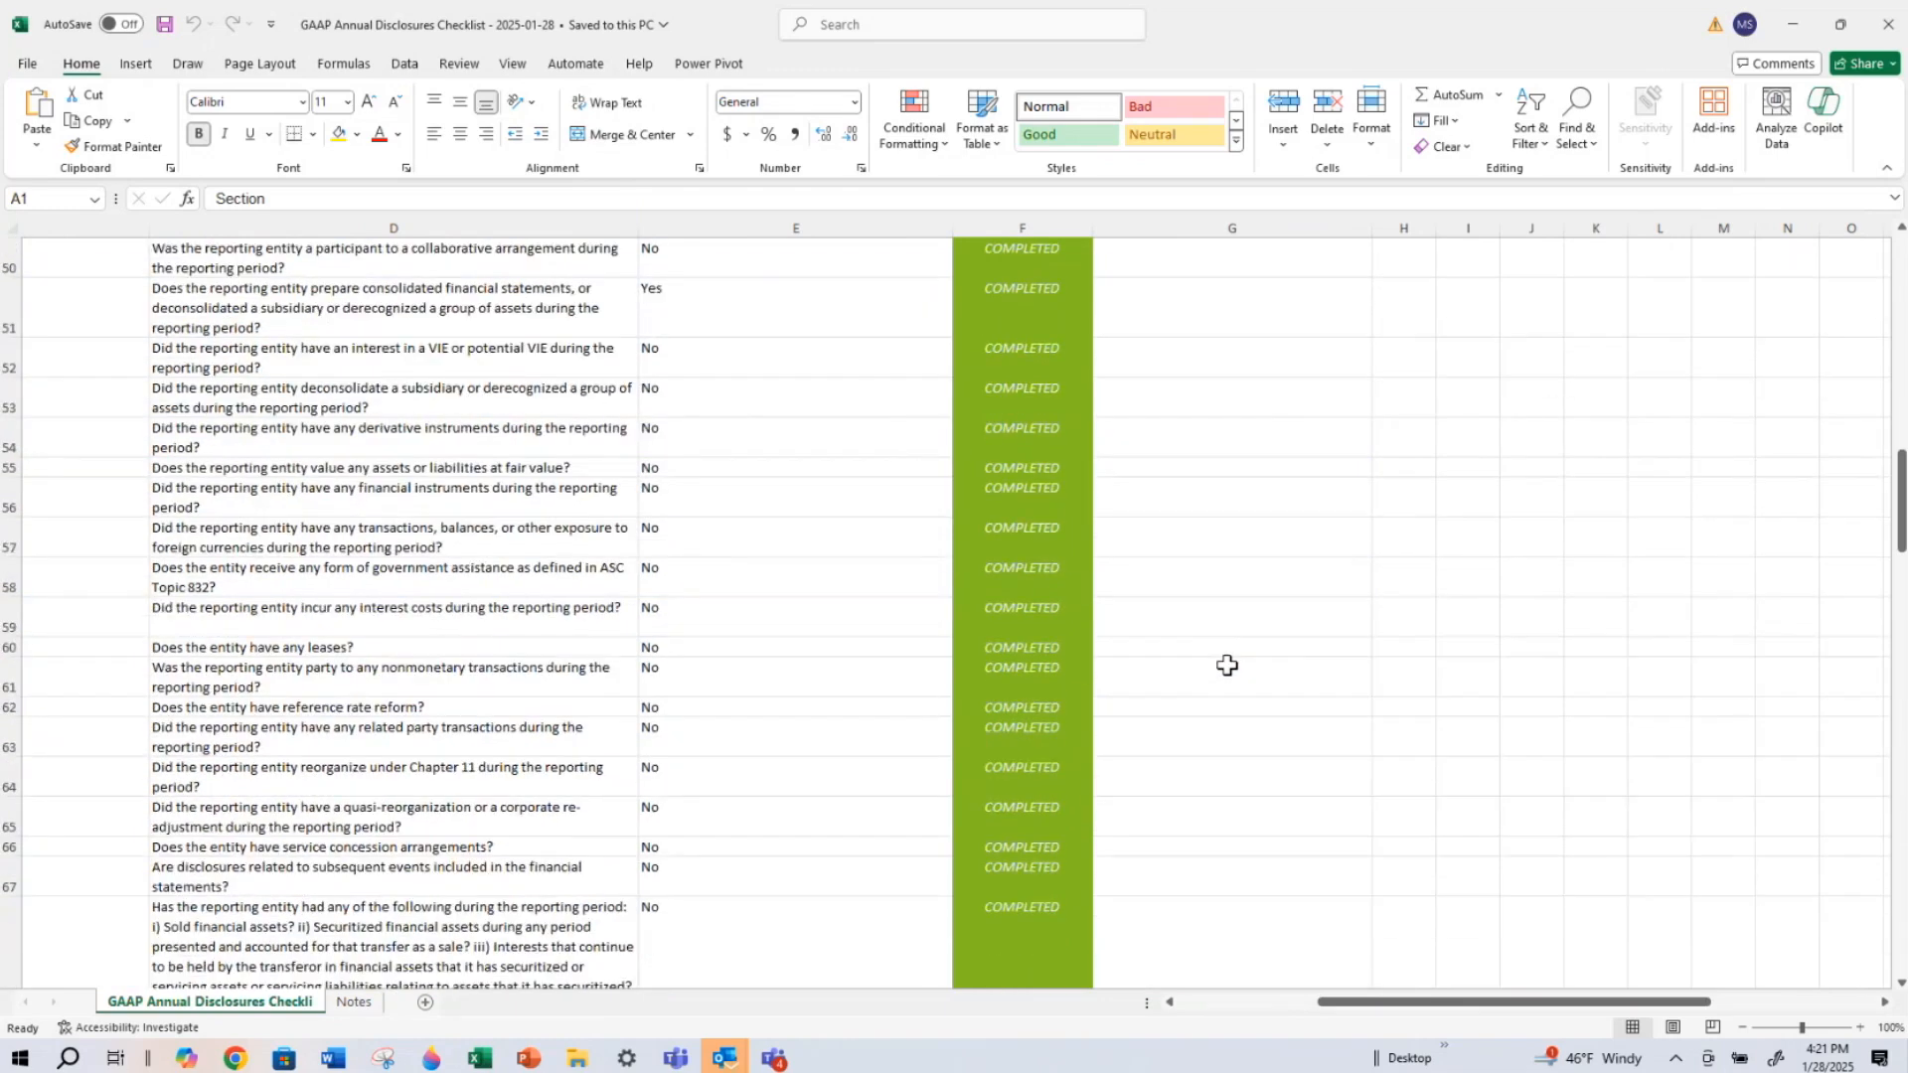
{"action": "scroll", "coordinate": [1227, 664], "scroll_direction": "down", "scroll_amount": 9}
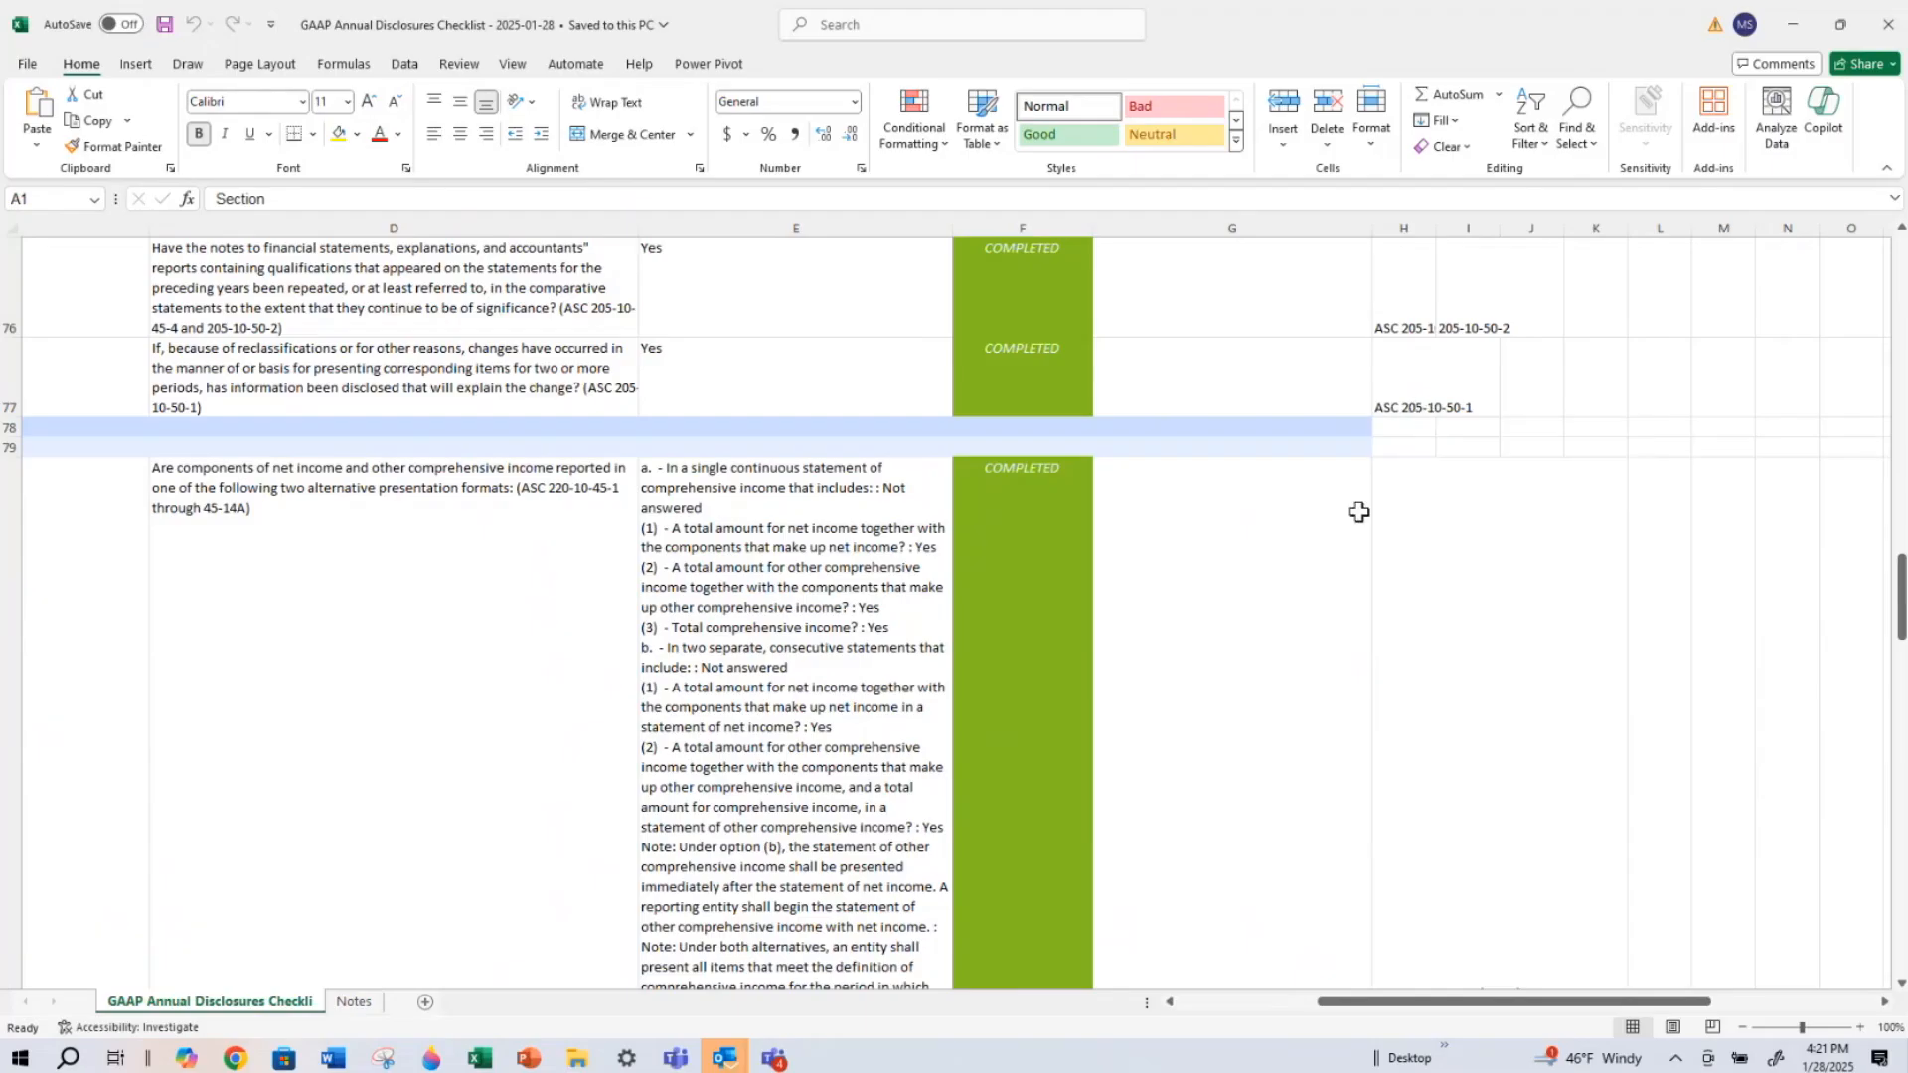
{"action": "scroll", "coordinate": [1308, 606], "scroll_direction": "down", "scroll_amount": 3}
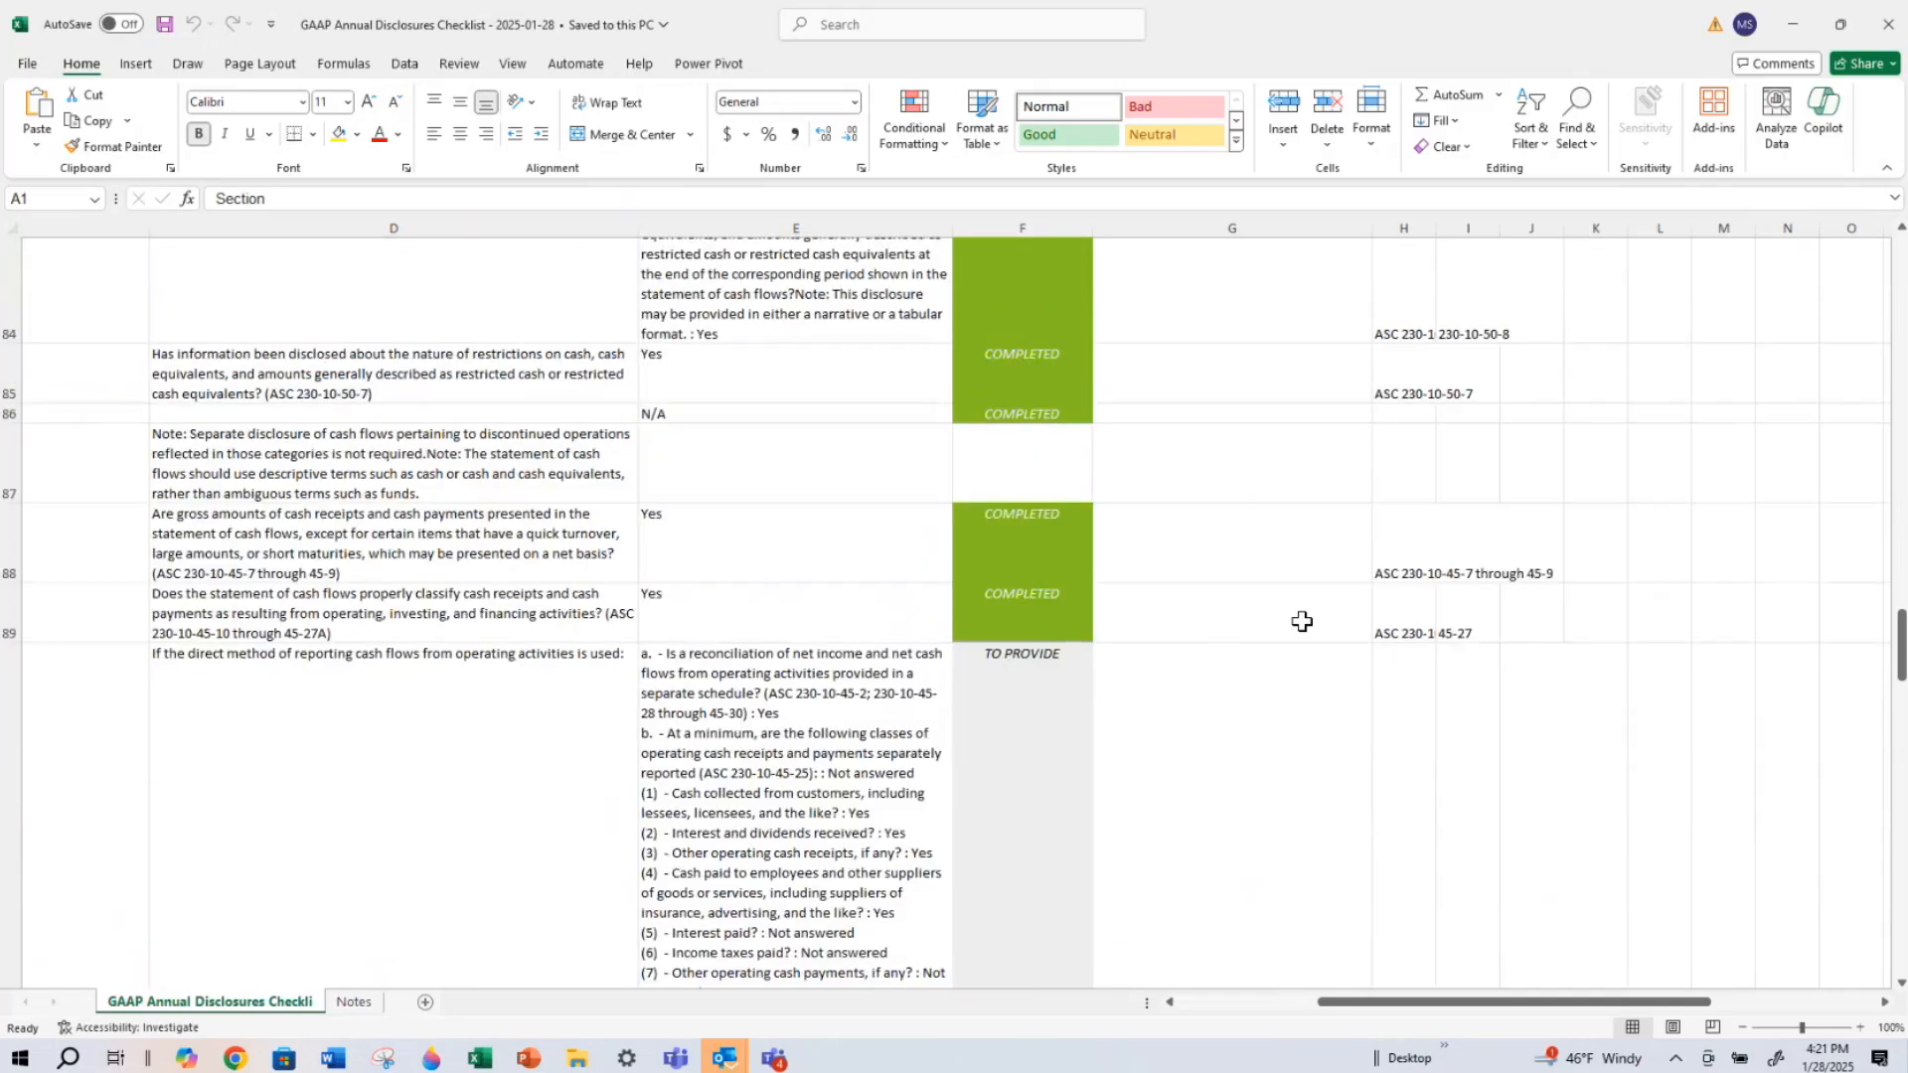
{"action": "scroll", "coordinate": [1302, 621], "scroll_direction": "down", "scroll_amount": 5}
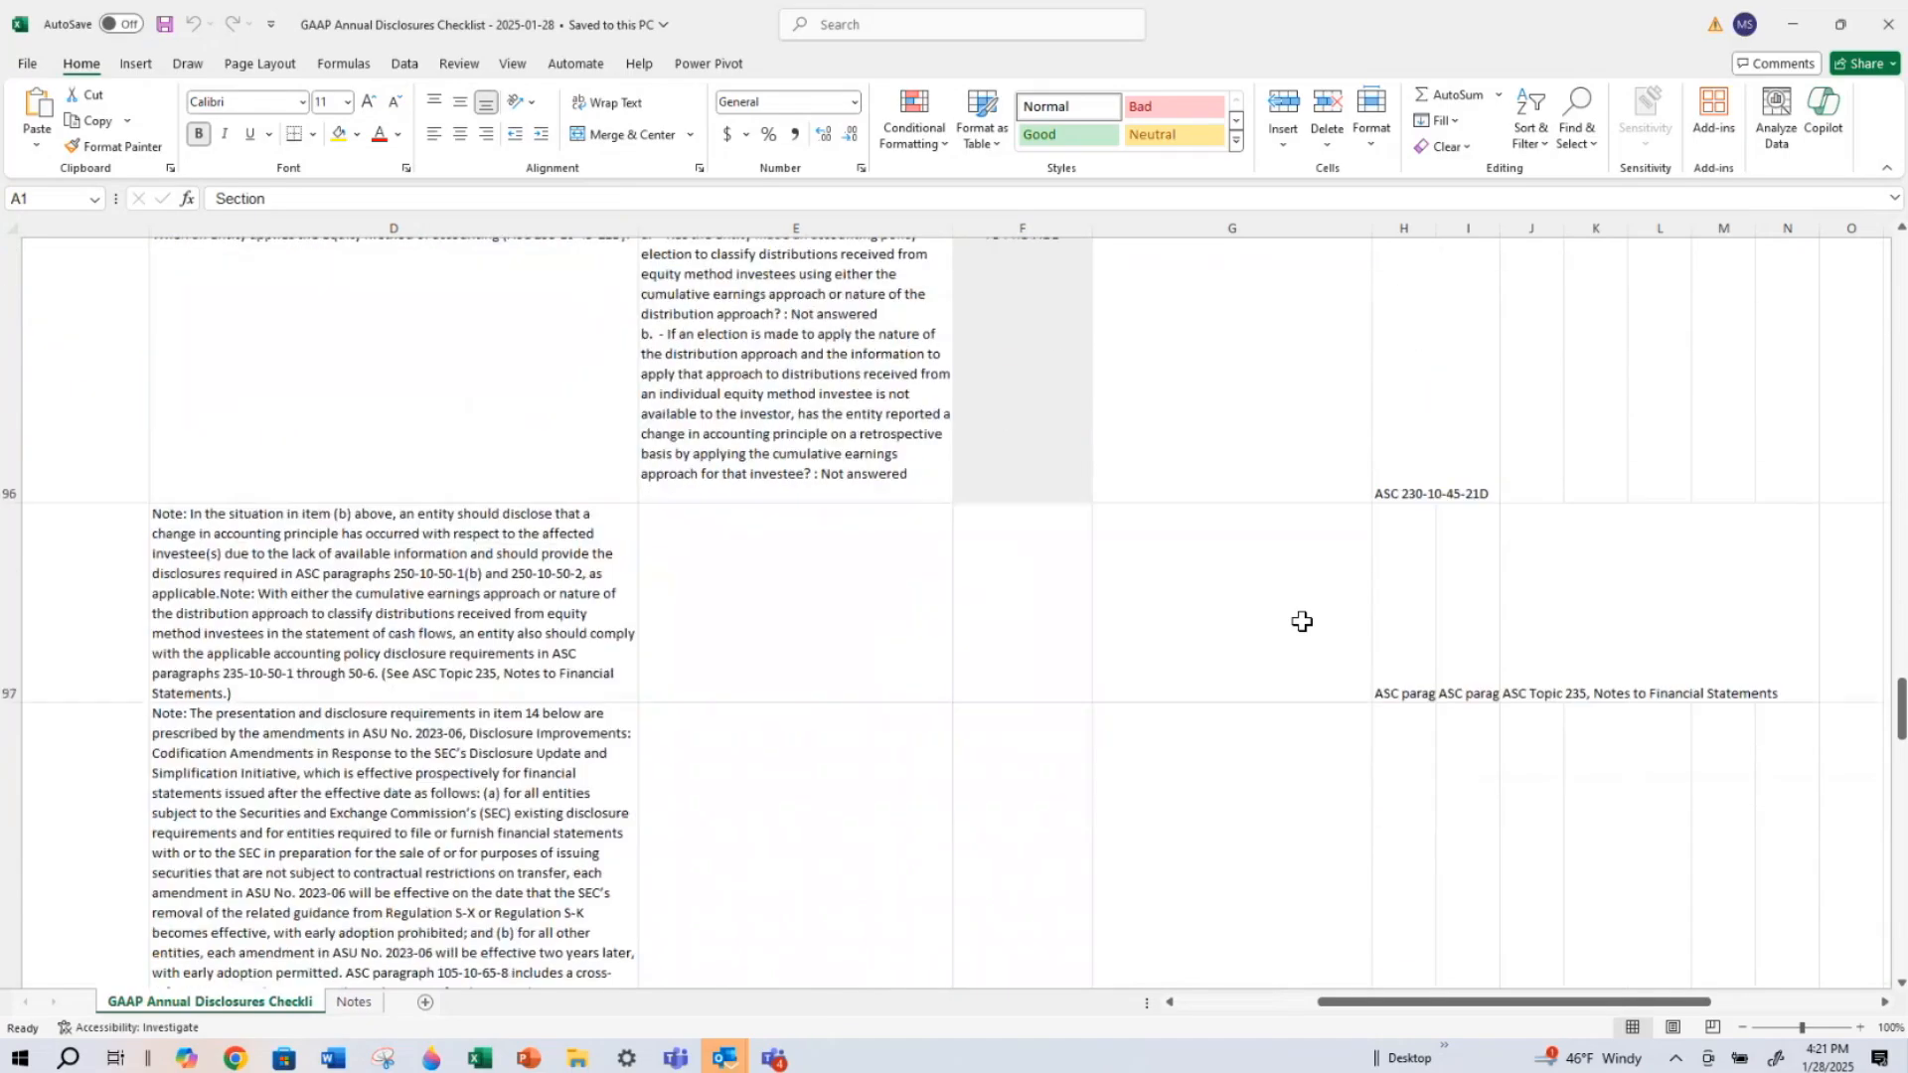
{"action": "scroll", "coordinate": [1296, 667], "scroll_direction": "down", "scroll_amount": 5}
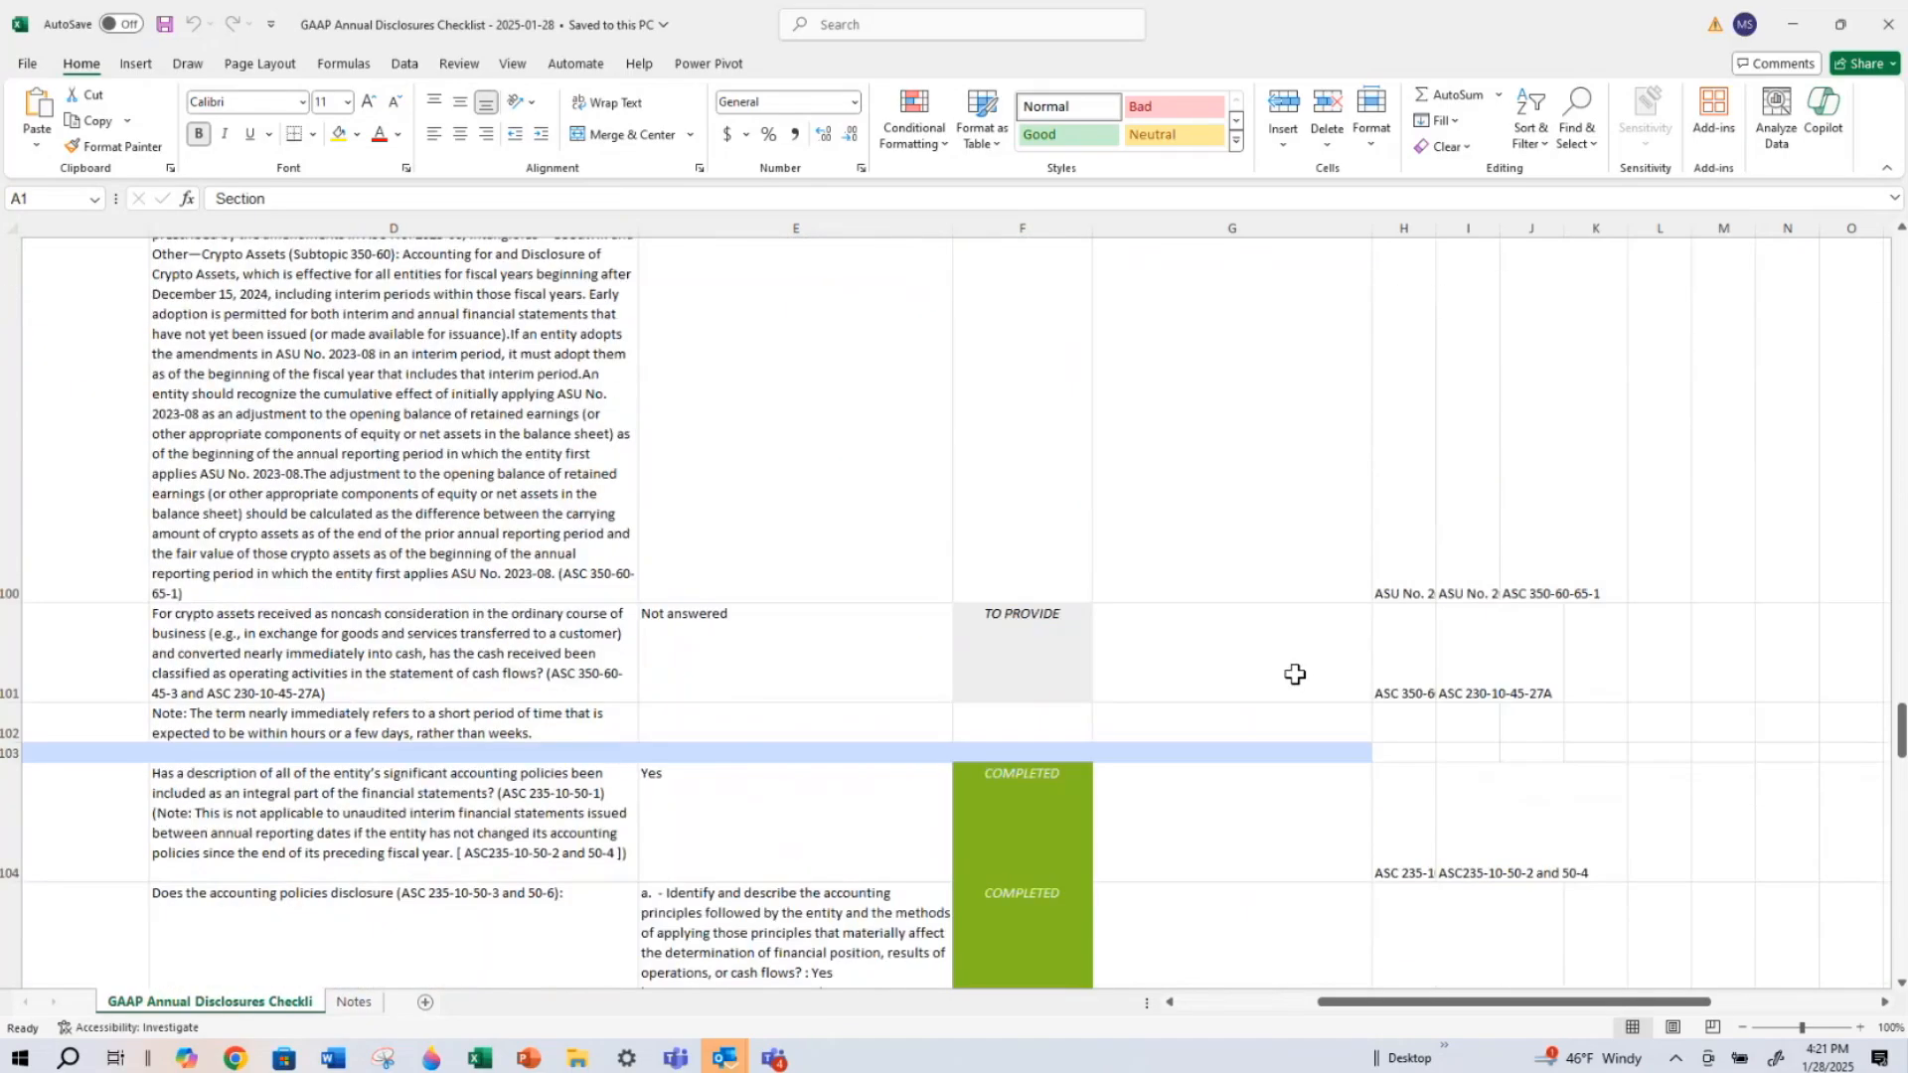
{"action": "scroll", "coordinate": [1295, 675], "scroll_direction": "down", "scroll_amount": 6}
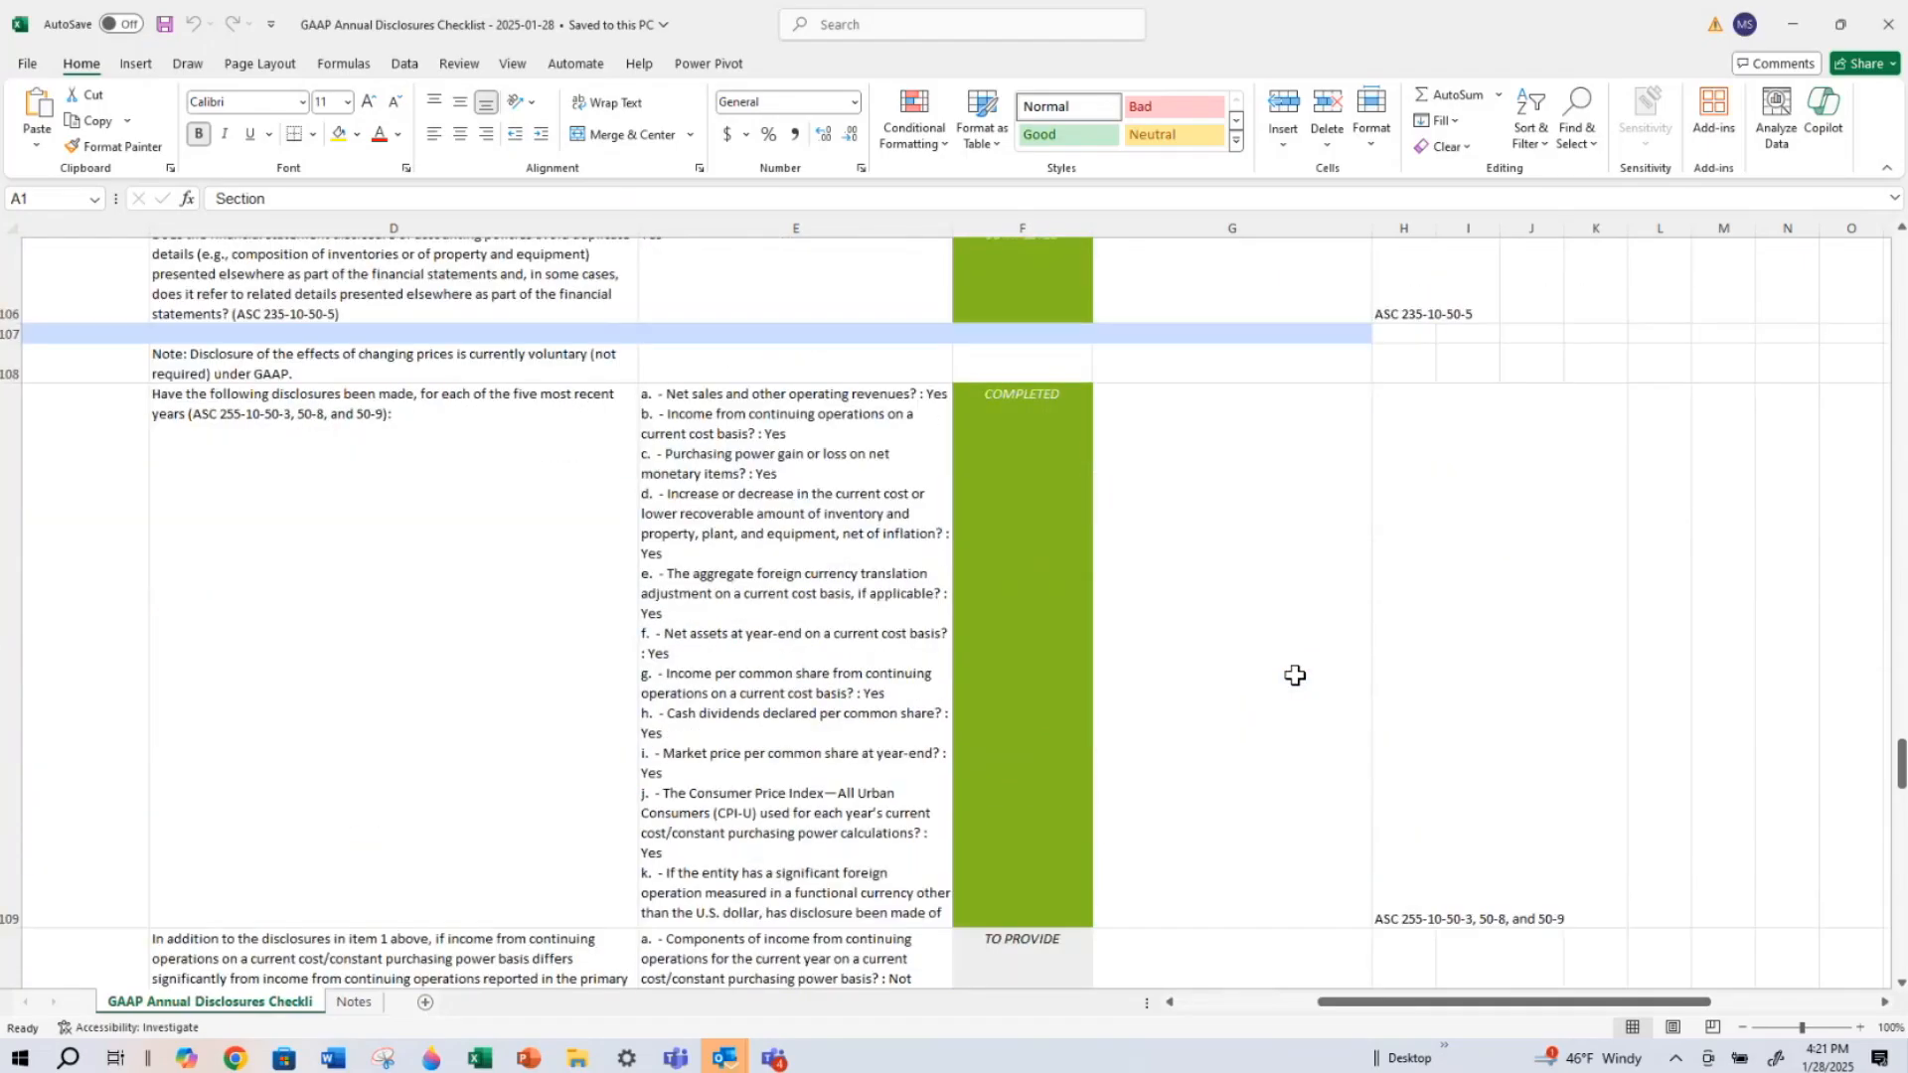
{"action": "scroll", "coordinate": [1282, 452], "scroll_direction": "up", "scroll_amount": 8}
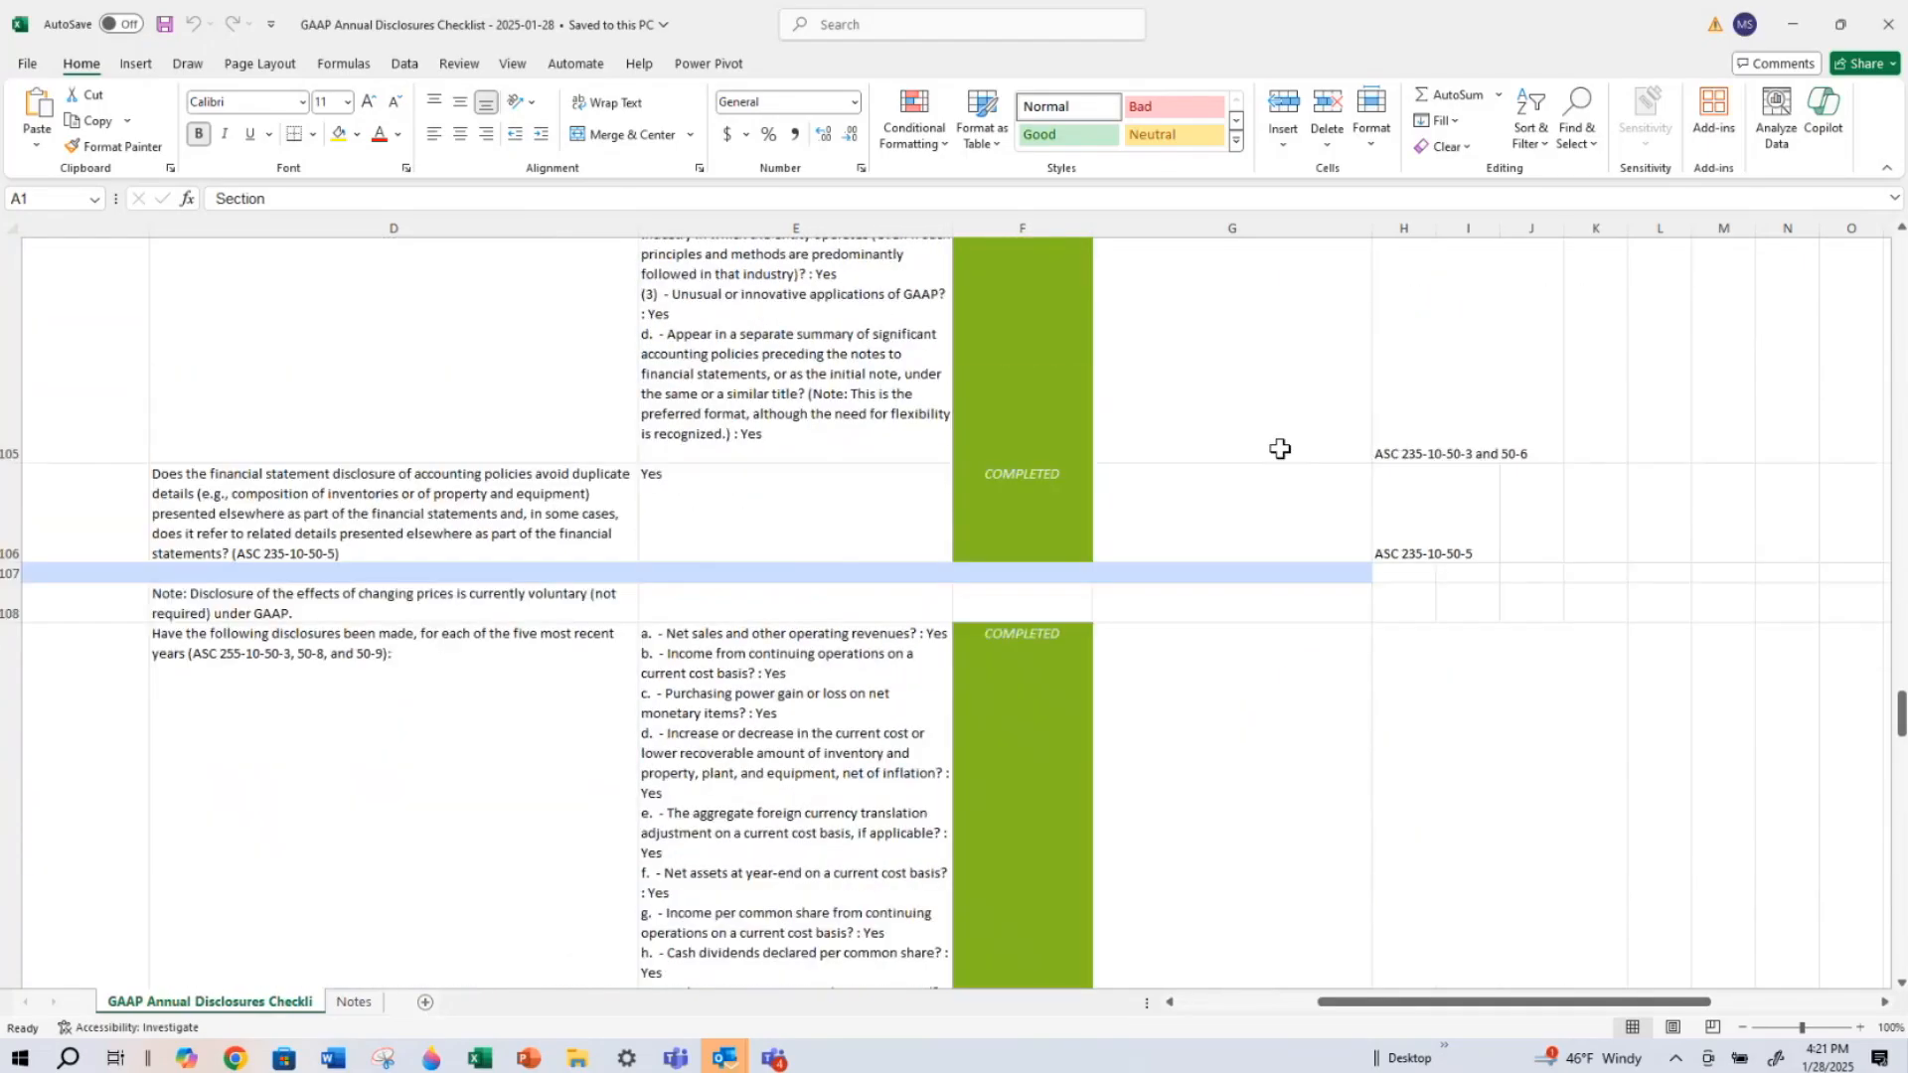
{"action": "scroll", "coordinate": [1280, 449], "scroll_direction": "up", "scroll_amount": 5}
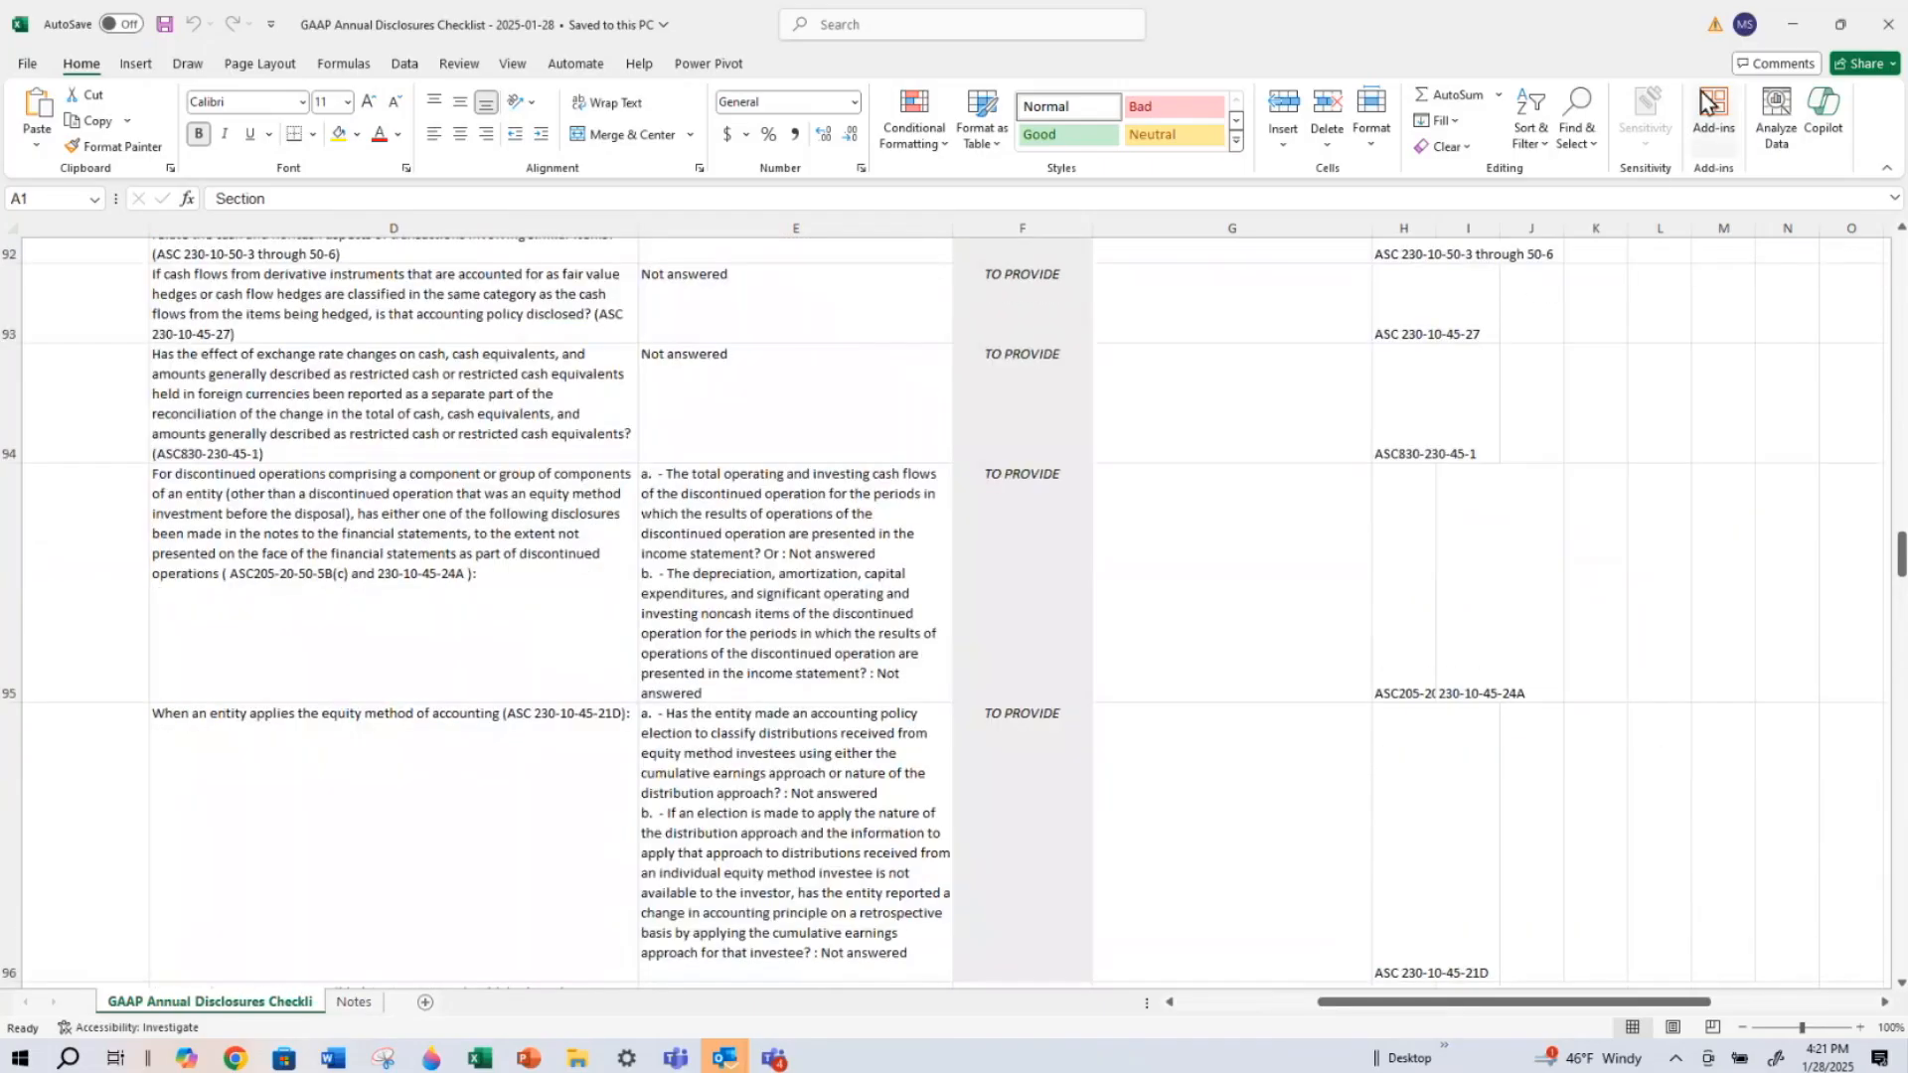
{"action": "left_click", "coordinate": [1797, 24]}
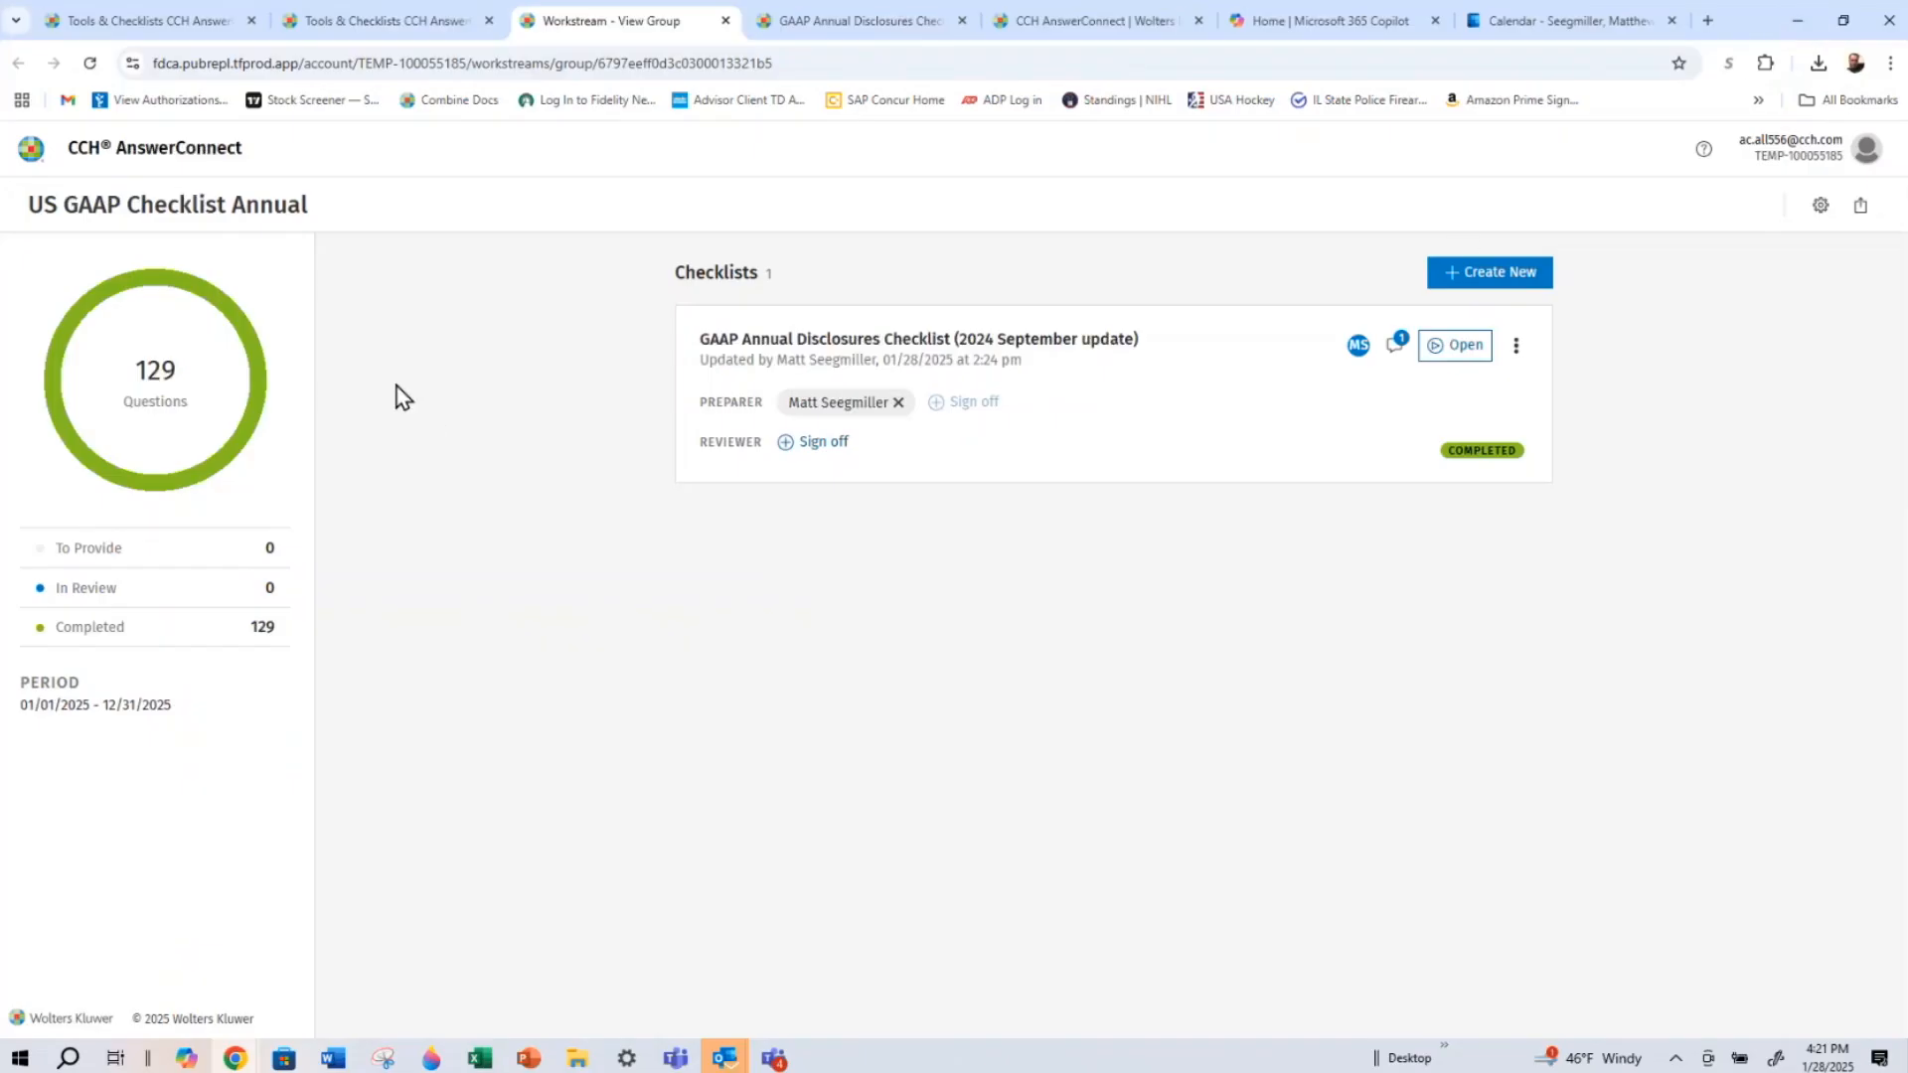